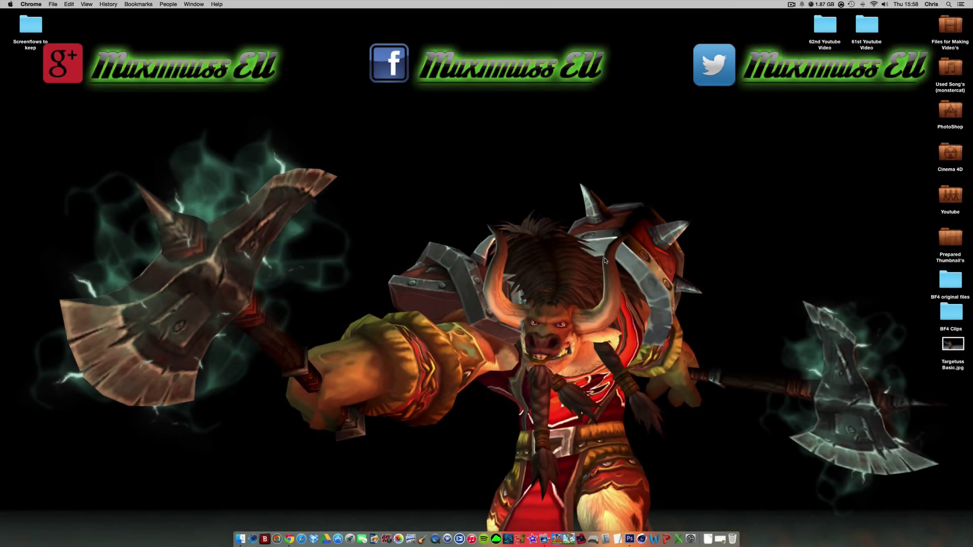
# Duplicate Targetuss Basic.jpg on the desktop and open the copy, Targetuss Basic 2.jpg, in Photoshop.
pyautogui.rightClick(950, 345)
pyautogui.click(892, 435)
pyautogui.rightClick(831, 397)
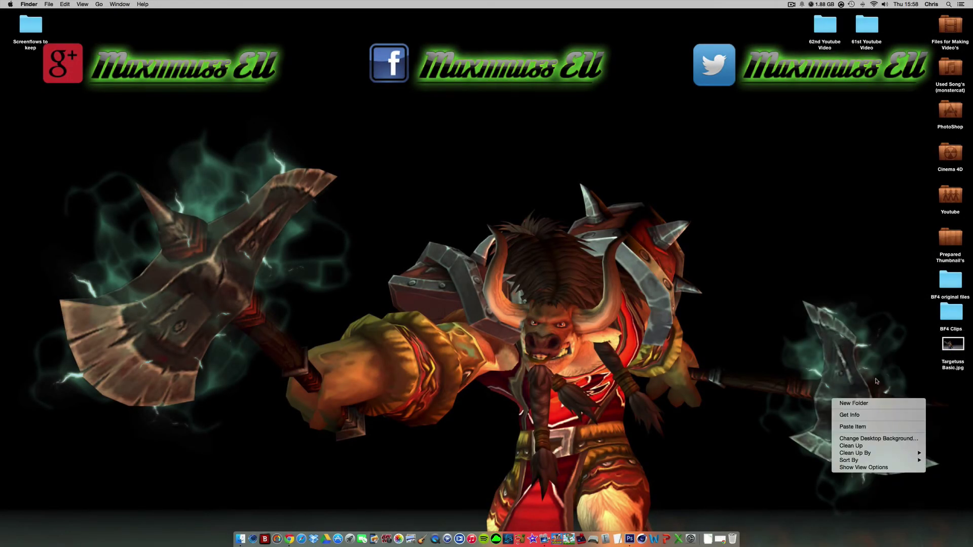
pyautogui.click(884, 426)
pyautogui.rightClick(946, 406)
pyautogui.moveTo(894, 371)
pyautogui.click(809, 388)
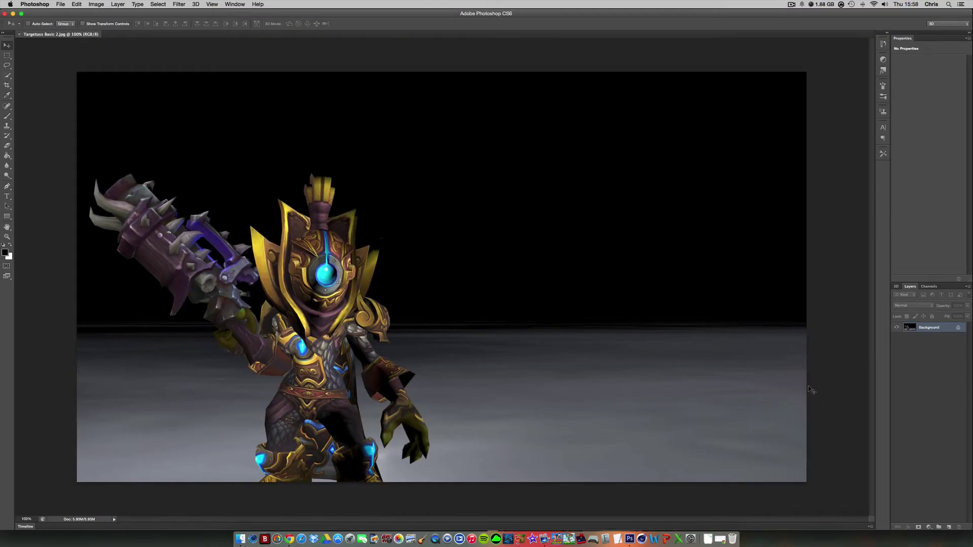
# Quick-select the character's glowing eye with its metal ring, place it on its own layer and hide the Background layer.
pyautogui.click(8, 75)
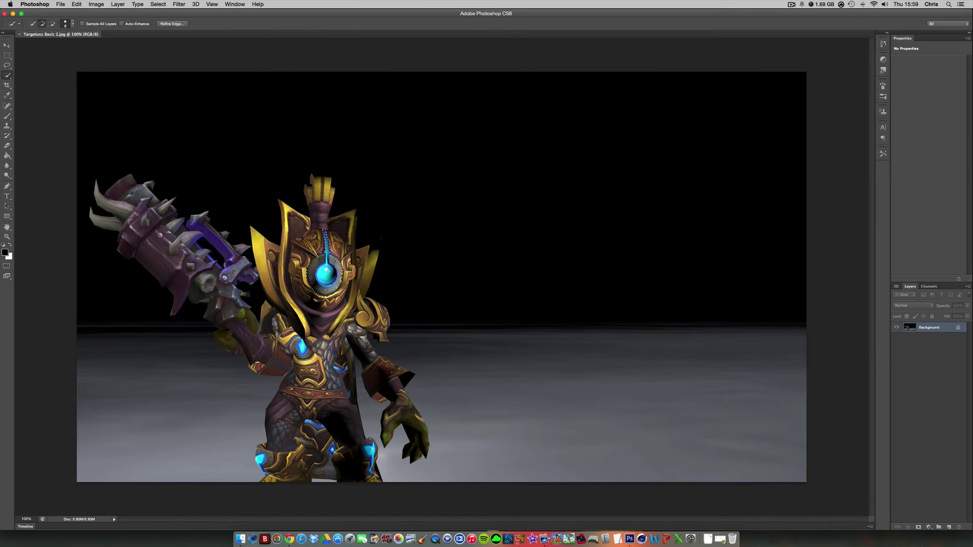
pyautogui.rightClick(324, 269)
pyautogui.click(339, 309)
pyautogui.click(896, 337)
# At 500% zoom, erase the stray yellow, brown and black fringe around the eye ring and the blue stem.
pyautogui.write('5')
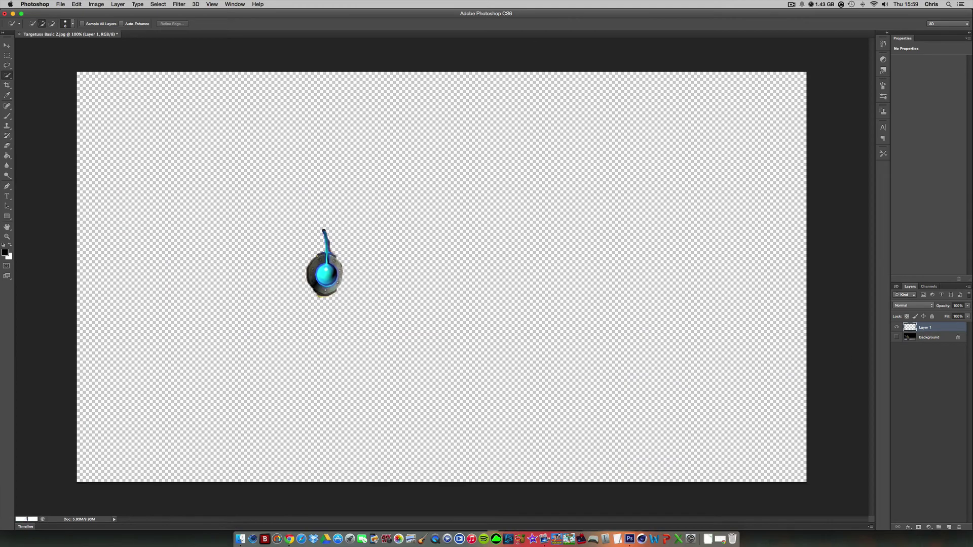
pyautogui.write('00')
pyautogui.press('Return')
pyautogui.hscroll(-15, 181, 387)
pyautogui.click(8, 146)
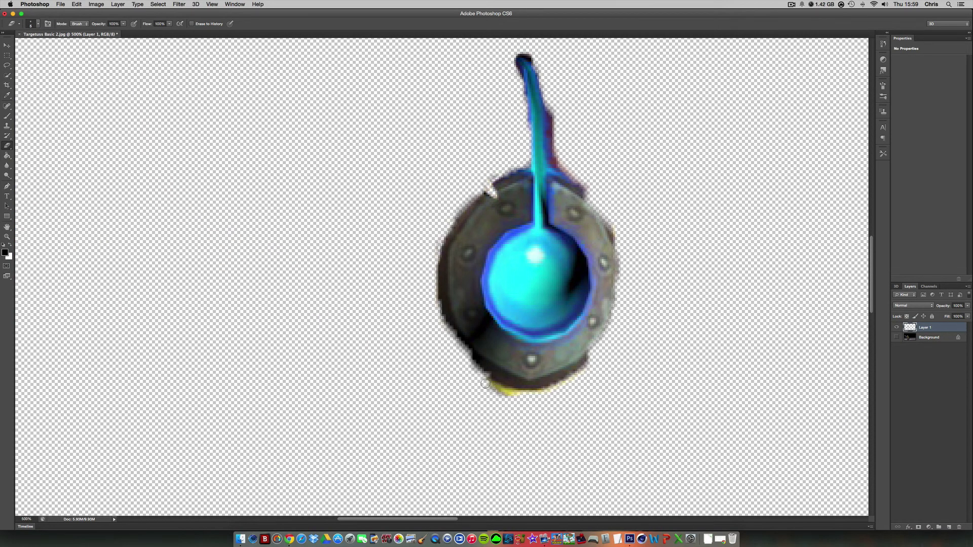
pyautogui.moveTo(485, 384)
pyautogui.mouseDown()
pyautogui.moveTo(552, 393)
pyautogui.moveTo(588, 369)
pyautogui.moveTo(543, 391)
pyautogui.moveTo(485, 384)
pyautogui.mouseUp()
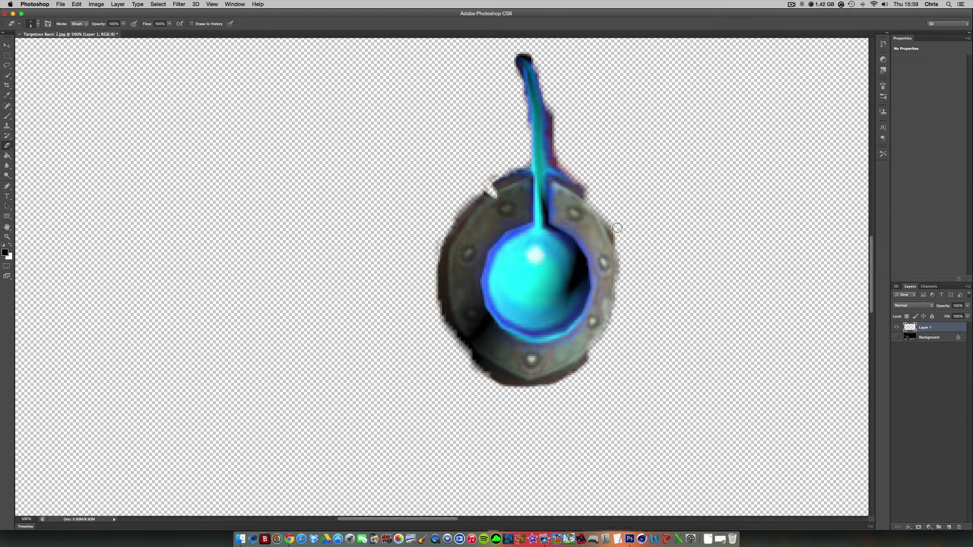
pyautogui.moveTo(551, 122)
pyautogui.mouseDown()
pyautogui.moveTo(553, 150)
pyautogui.moveTo(569, 168)
pyautogui.mouseUp()
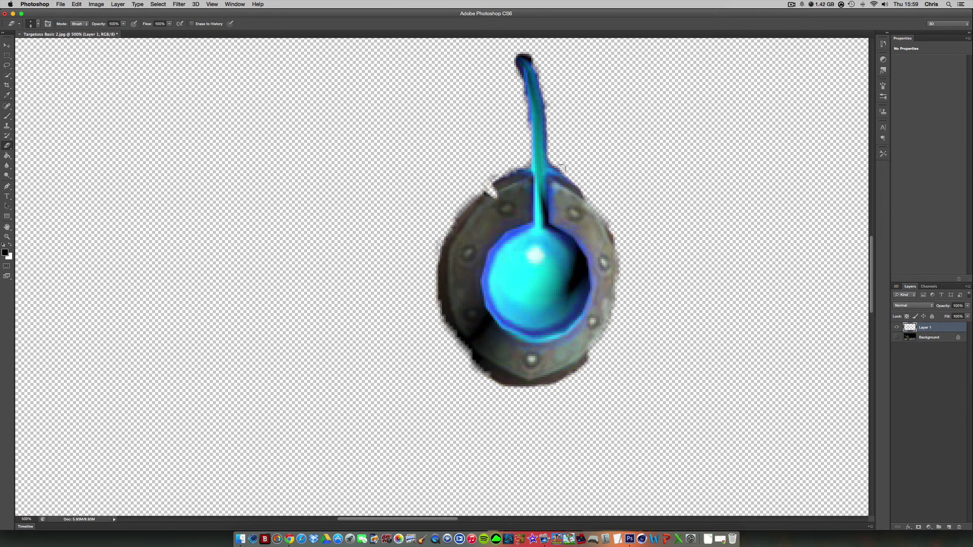
pyautogui.moveTo(535, 60)
pyautogui.mouseDown()
pyautogui.moveTo(516, 53)
pyautogui.moveTo(518, 91)
pyautogui.mouseUp()
pyautogui.moveTo(519, 165); pyautogui.dragTo(489, 190)
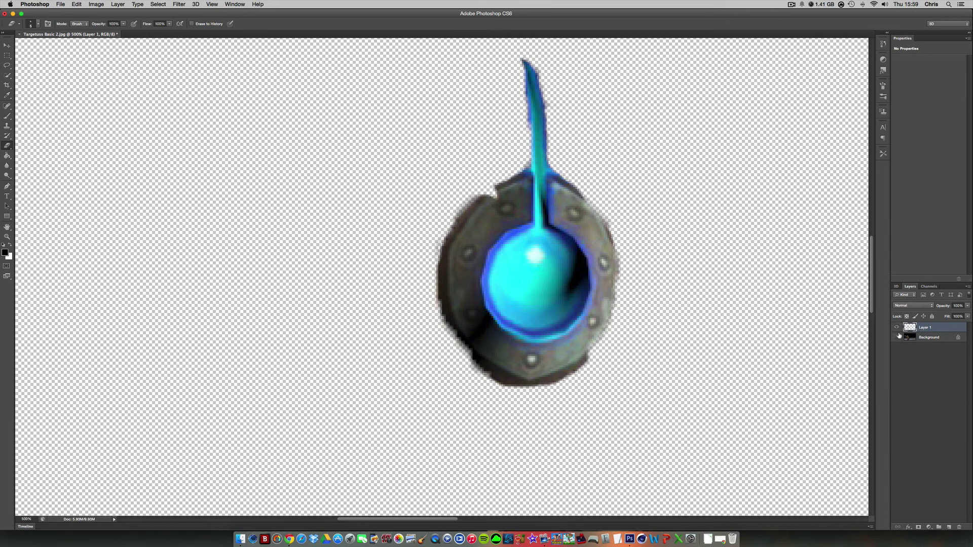
# Return the zoom to 200% and open Blue Smoke.png.
pyautogui.press('Return')
pyautogui.press('super+o')
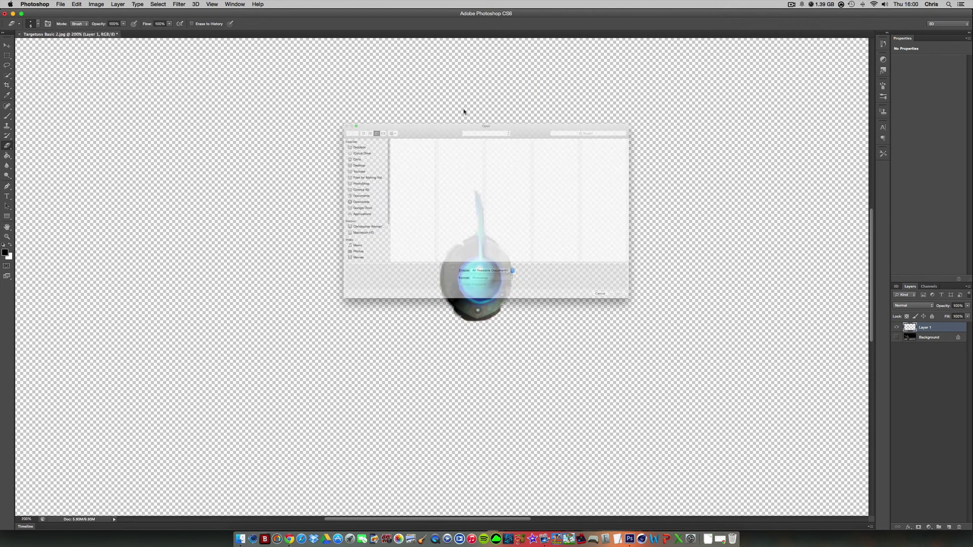
pyautogui.click(361, 129)
pyautogui.doubleClick(361, 128)
pyautogui.click(362, 128)
pyautogui.click(701, 345)
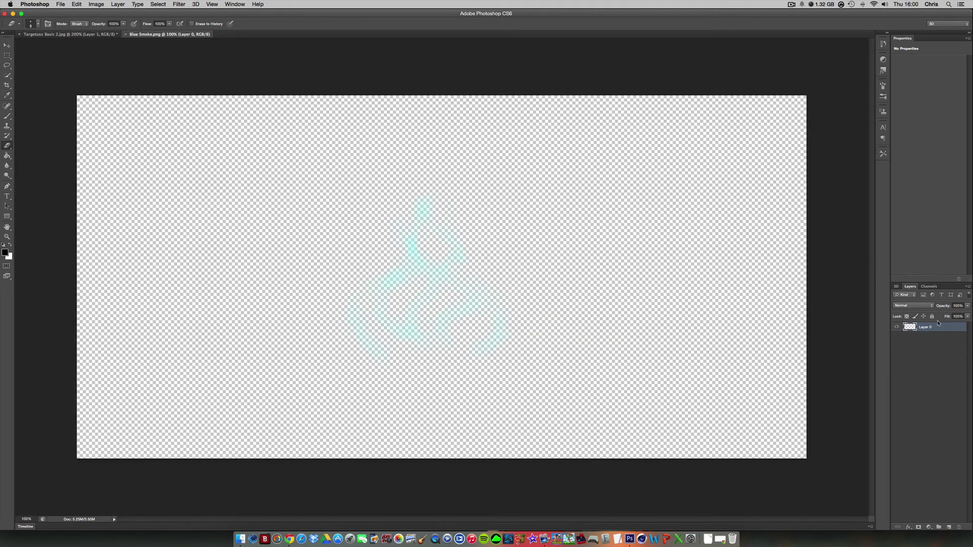
# Duplicate the Blue Smoke layer into Targetuss Basic 2.jpg and switch back to that document.
pyautogui.rightClick(936, 328)
pyautogui.click(853, 292)
pyautogui.click(454, 270)
pyautogui.click(452, 264)
pyautogui.click(554, 239)
pyautogui.click(81, 34)
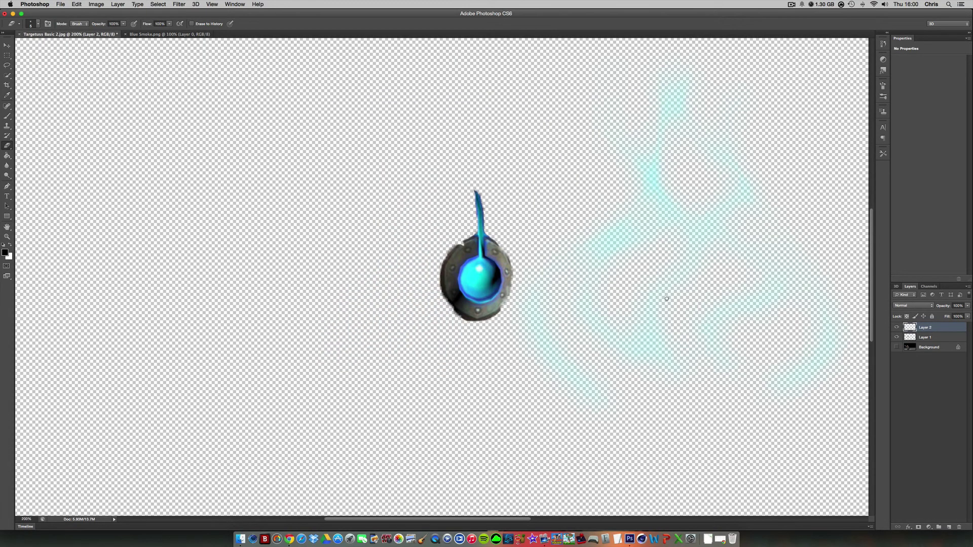
# Make two copies of the smoke layer and move the top copy toward the eye.
pyautogui.press('super+j')
pyautogui.press('super+j')
pyautogui.click(7, 45)
pyautogui.moveTo(738, 232); pyautogui.dragTo(599, 232)
# Scale down and rotate the top smoke copy, placing it over the left side of the eye ring.
pyautogui.press('super+t')
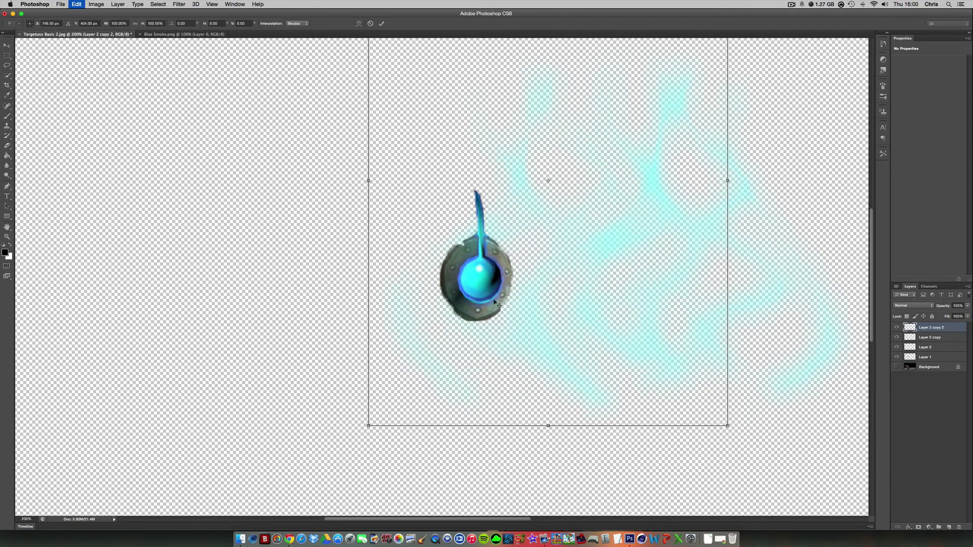
pyautogui.moveTo(691, 86)
pyautogui.mouseDown()
pyautogui.moveTo(673, 130)
pyautogui.moveTo(660, 137)
pyautogui.mouseUp()
pyautogui.moveTo(697, 475); pyautogui.dragTo(487, 189)
pyautogui.moveTo(408, 126); pyautogui.dragTo(434, 309)
pyautogui.moveTo(513, 372); pyautogui.dragTo(453, 291)
pyautogui.moveTo(416, 261); pyautogui.dragTo(472, 288)
pyautogui.press('Return')
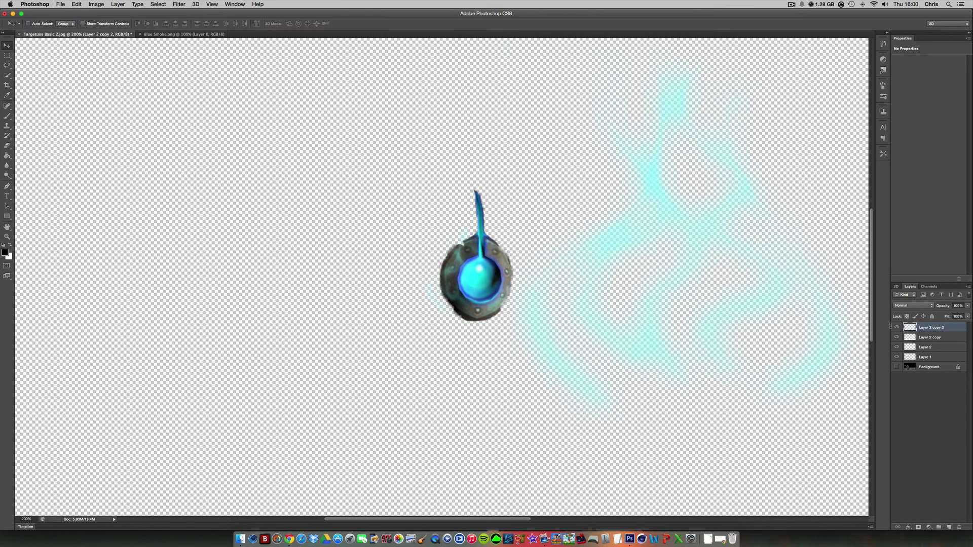
# Scale down and rotate the Layer 2 copy smoke, placing it over the lower part of the eye ring.
pyautogui.click(929, 337)
pyautogui.press('super+t')
pyautogui.moveTo(724, 261); pyautogui.dragTo(526, 335)
pyautogui.moveTo(664, 502); pyautogui.dragTo(417, 297)
pyautogui.moveTo(447, 301); pyautogui.dragTo(401, 237)
pyautogui.moveTo(413, 176); pyautogui.dragTo(422, 277)
pyautogui.moveTo(389, 208); pyautogui.dragTo(485, 312)
pyautogui.press('Return')
# Scale down and rotate the Layer 2 smoke, placing it over the upper right of the eye ring.
pyautogui.click(925, 347)
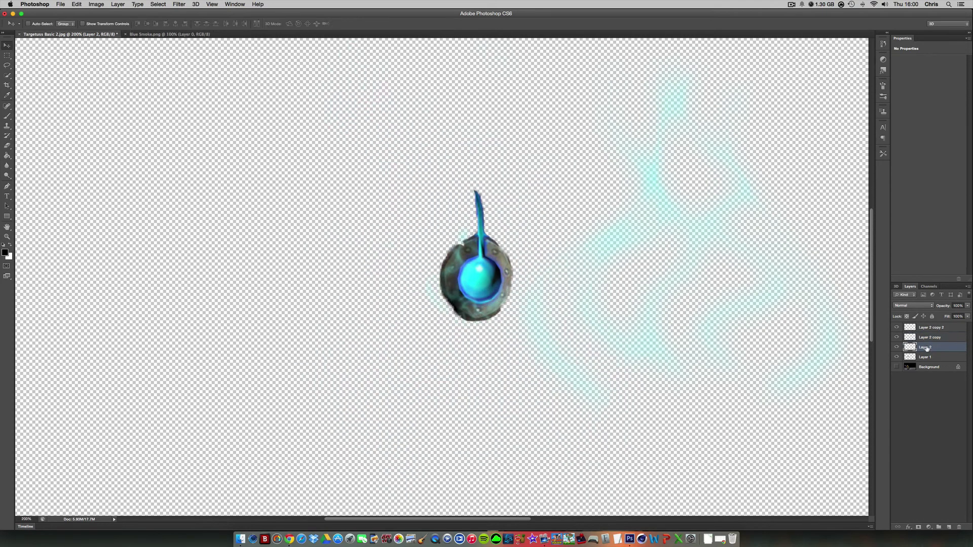
pyautogui.press('super+t')
pyautogui.moveTo(502, 429); pyautogui.dragTo(715, 141)
pyautogui.moveTo(763, 110); pyautogui.dragTo(459, 364)
pyautogui.moveTo(560, 396); pyautogui.dragTo(476, 276)
pyautogui.moveTo(428, 170); pyautogui.dragTo(278, 299)
pyautogui.moveTo(464, 219); pyautogui.dragTo(500, 246)
pyautogui.press('Return')
# Show the Background layer and move the eye layer above all the smoke layers.
pyautogui.click(895, 368)
pyautogui.moveTo(927, 356); pyautogui.dragTo(930, 324)
# Shrink the Layer 2 copy 2 smoke slightly and rotate the Layer 2 copy smoke around the eye.
pyautogui.click(933, 339)
pyautogui.press('super+t')
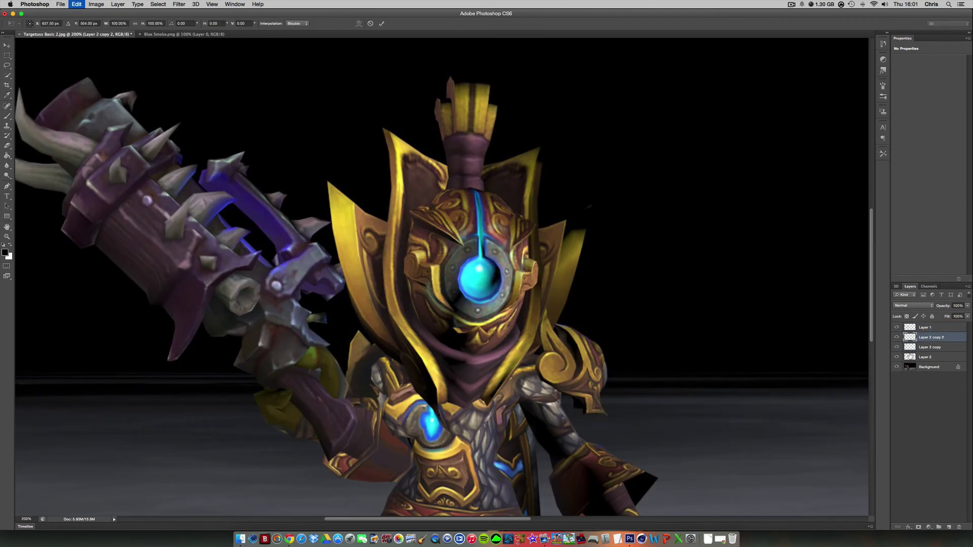
pyautogui.moveTo(548, 318); pyautogui.dragTo(503, 290)
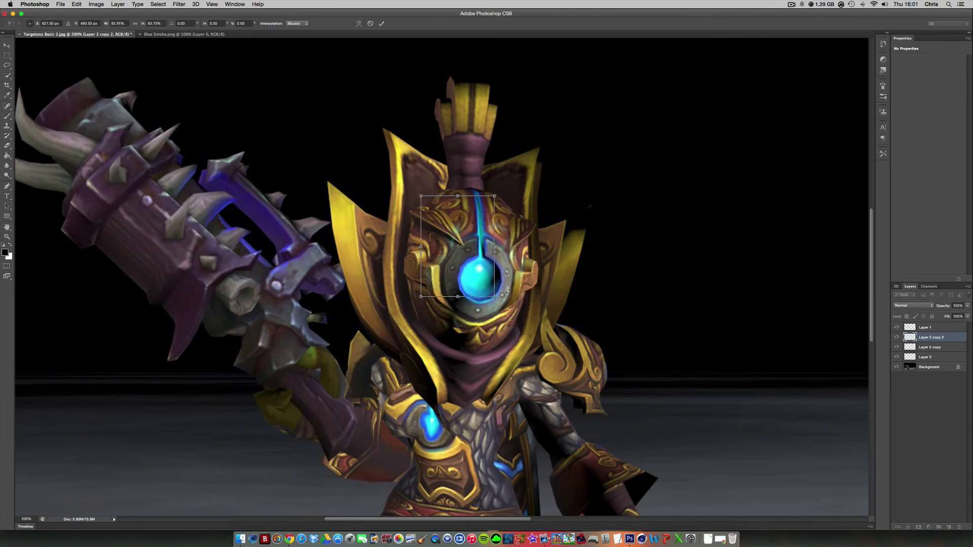
pyautogui.press('Return')
pyautogui.hotkey('alt', '[')
pyautogui.press('super+t')
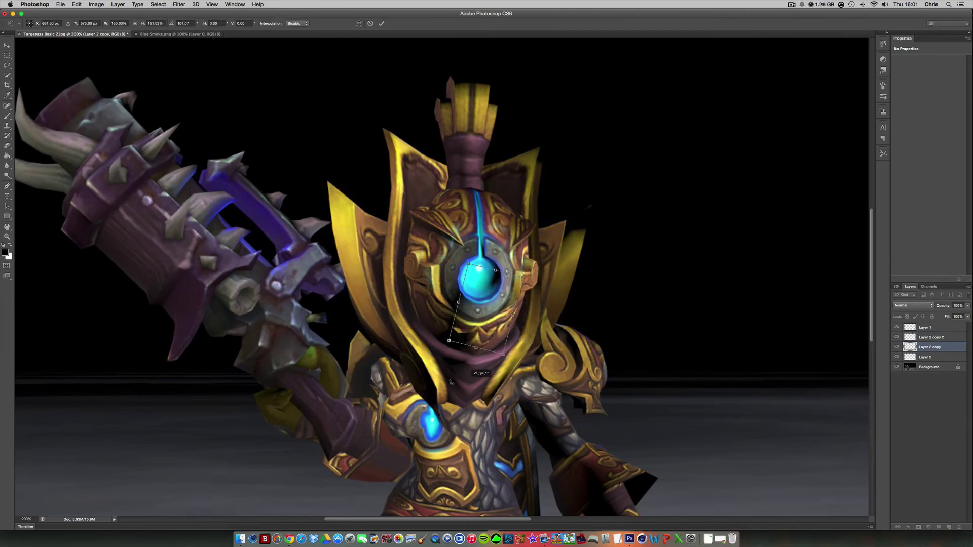
pyautogui.press('Return')
# Try to rotate and reposition the Layer 2 smoke over the upper right of the eye.
pyautogui.click(931, 358)
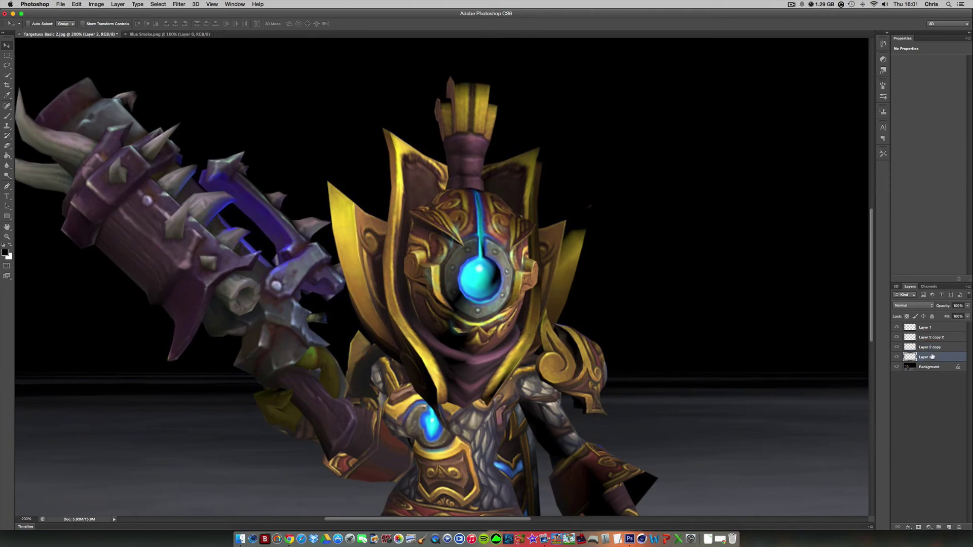
pyautogui.press('super+t')
pyautogui.moveTo(505, 265); pyautogui.dragTo(649, 185)
pyautogui.moveTo(660, 148); pyautogui.dragTo(567, 186)
pyautogui.moveTo(614, 197); pyautogui.dragTo(528, 237)
pyautogui.press('Escape')
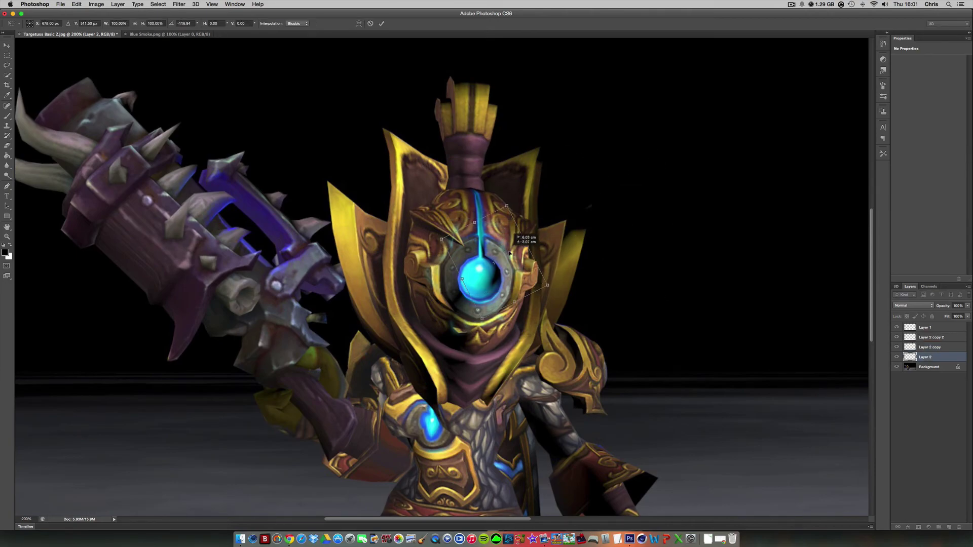
# Merge the eye layer and the three smoke layers into one layer.
pyautogui.keyDown('shift'); pyautogui.click(936, 330); pyautogui.keyUp('shift')
pyautogui.press('super+e')
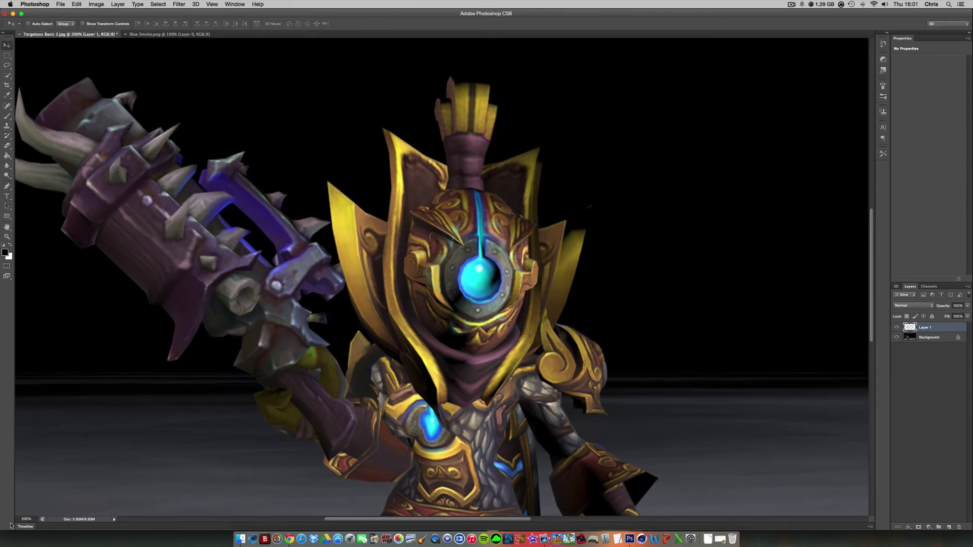
# Quick-select the glowing knee armour of the dark leg on the Background, cut it to a new layer and hide the Background.
pyautogui.scroll(-10, 182, 444)
pyautogui.press('w')
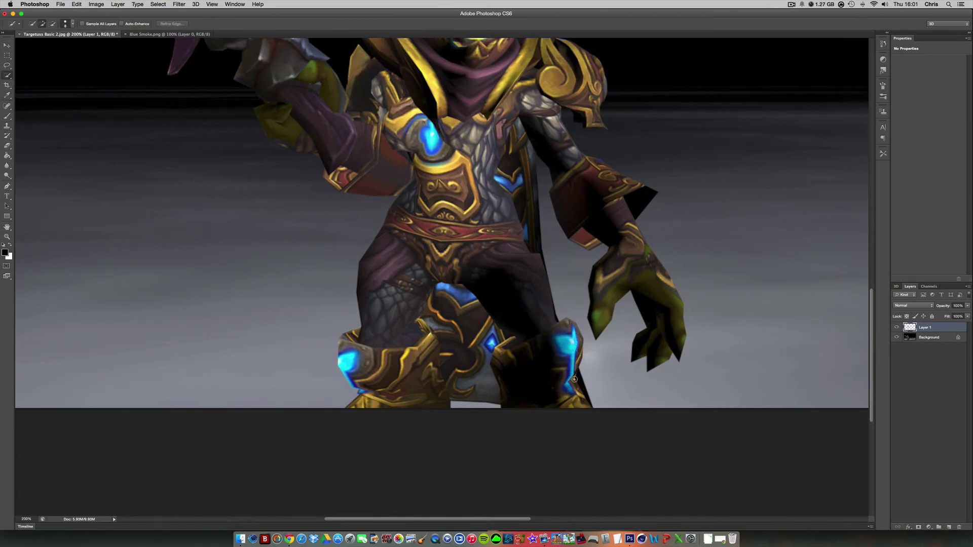
pyautogui.click(929, 338)
pyautogui.moveTo(566, 344); pyautogui.dragTo(537, 385)
pyautogui.rightClick(562, 347)
pyautogui.press('Escape')
pyautogui.rightClick(559, 355)
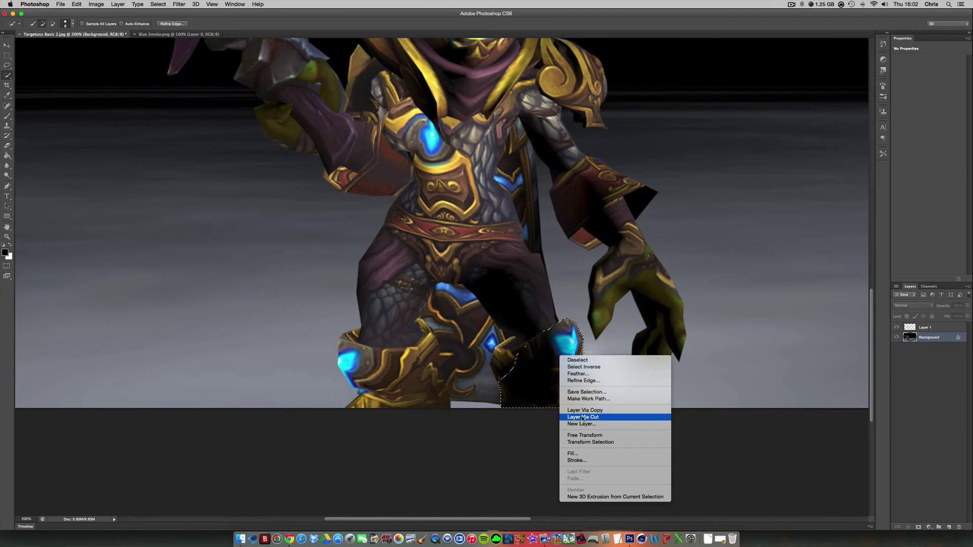
pyautogui.click(582, 417)
pyautogui.click(896, 347)
# At 500% zoom, use a larger eraser to separate the blue knee glow from the dark armour beside it.
pyautogui.click(7, 147)
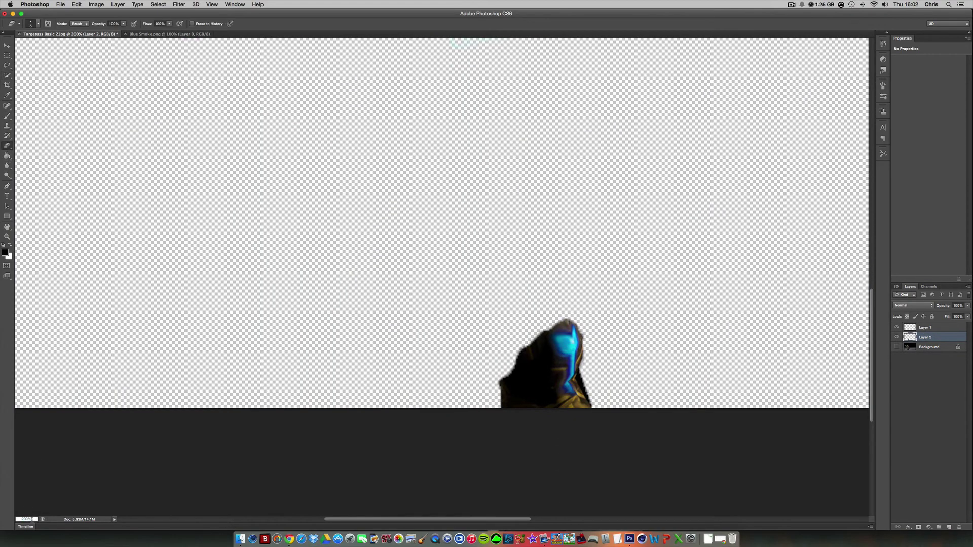
pyautogui.press('Return')
pyautogui.scroll(-10, 545, 465)
pyautogui.scroll(2, 545, 465)
pyautogui.hscroll(3, 545, 464)
pyautogui.press(']')
pyautogui.press(']')
pyautogui.press(']')
pyautogui.press(']')
pyautogui.press(']')
pyautogui.moveTo(590, 174)
pyautogui.mouseDown()
pyautogui.moveTo(598, 213)
pyautogui.moveTo(631, 243)
pyautogui.moveTo(621, 320)
pyautogui.moveTo(705, 365)
pyautogui.mouseUp()
# Enlarge the eraser and remove the separated dark armour to the left of the knee glow.
pyautogui.press(']')
pyautogui.press(']')
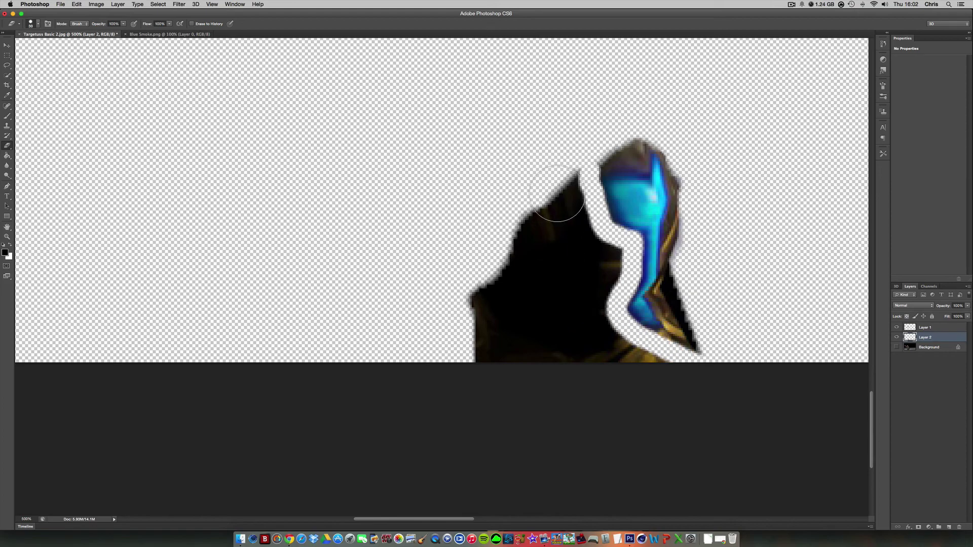
pyautogui.moveTo(554, 217)
pyautogui.mouseDown()
pyautogui.moveTo(643, 360)
pyautogui.moveTo(601, 263)
pyautogui.moveTo(558, 337)
pyautogui.mouseUp()
# With a smaller eraser, remove the remaining gold, grey and black armour so only the blue knee glow is left.
pyautogui.press('[')
pyautogui.press('[')
pyautogui.press('[')
pyautogui.press('[')
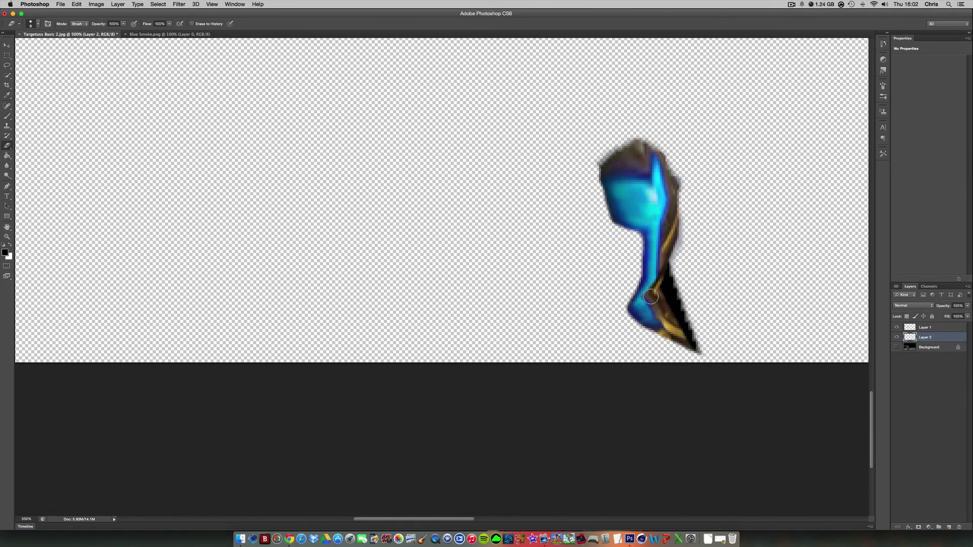
pyautogui.moveTo(651, 296)
pyautogui.mouseDown()
pyautogui.moveTo(673, 322)
pyautogui.moveTo(642, 333)
pyautogui.moveTo(671, 341)
pyautogui.mouseUp()
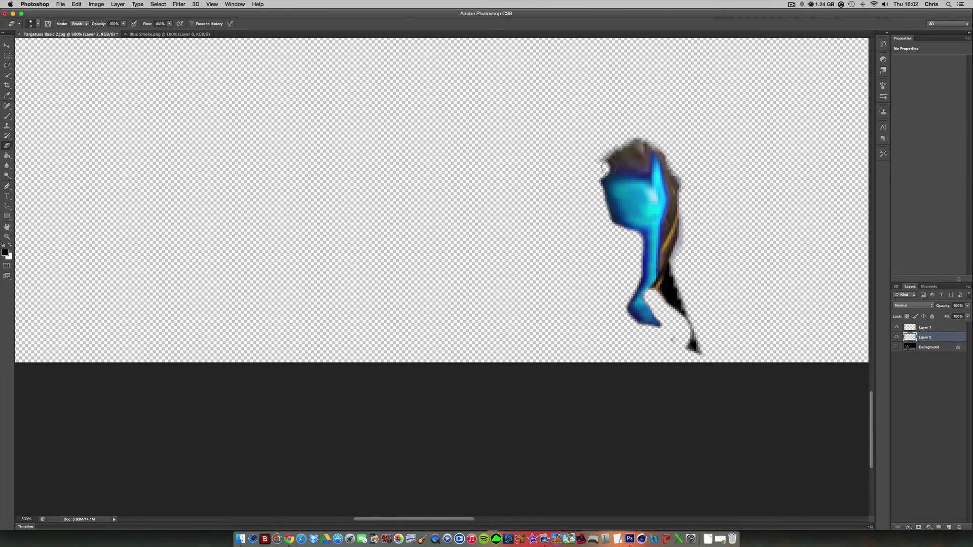
pyautogui.moveTo(605, 168)
pyautogui.mouseDown()
pyautogui.moveTo(646, 168)
pyautogui.moveTo(654, 152)
pyautogui.moveTo(668, 175)
pyautogui.moveTo(658, 294)
pyautogui.moveTo(686, 339)
pyautogui.moveTo(675, 286)
pyautogui.mouseUp()
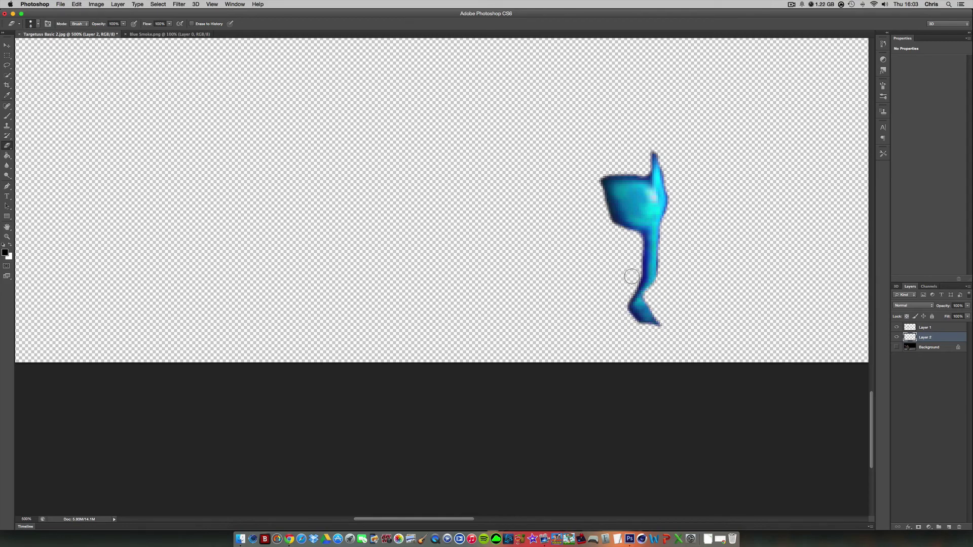
# Set the zoom to 200% and duplicate the Blue Smoke layer into Targetuss Basic 2.jpg again, returning to that document.
pyautogui.write('200')
pyautogui.press('Return')
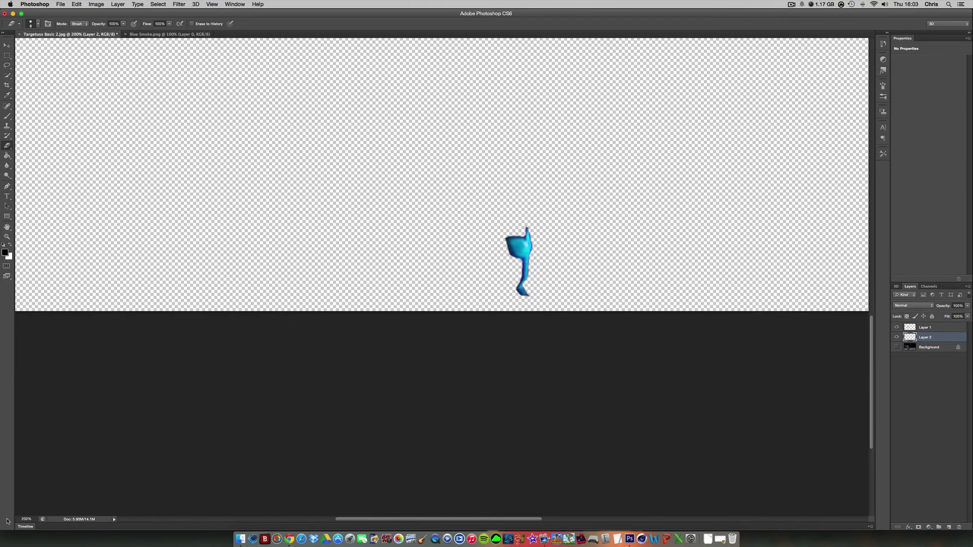
pyautogui.click(176, 34)
pyautogui.rightClick(938, 328)
pyautogui.click(896, 291)
pyautogui.click(474, 270)
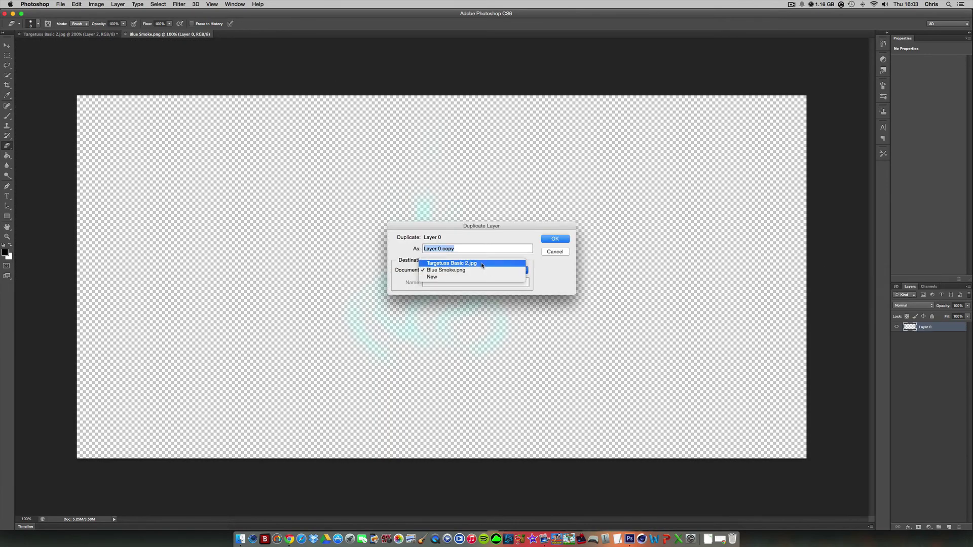
pyautogui.click(476, 264)
pyautogui.click(556, 239)
pyautogui.click(75, 34)
# Show the Background layer, scale the new smoke down and place it to the right of the character's lowered hand.
pyautogui.scroll(5, 441, 202)
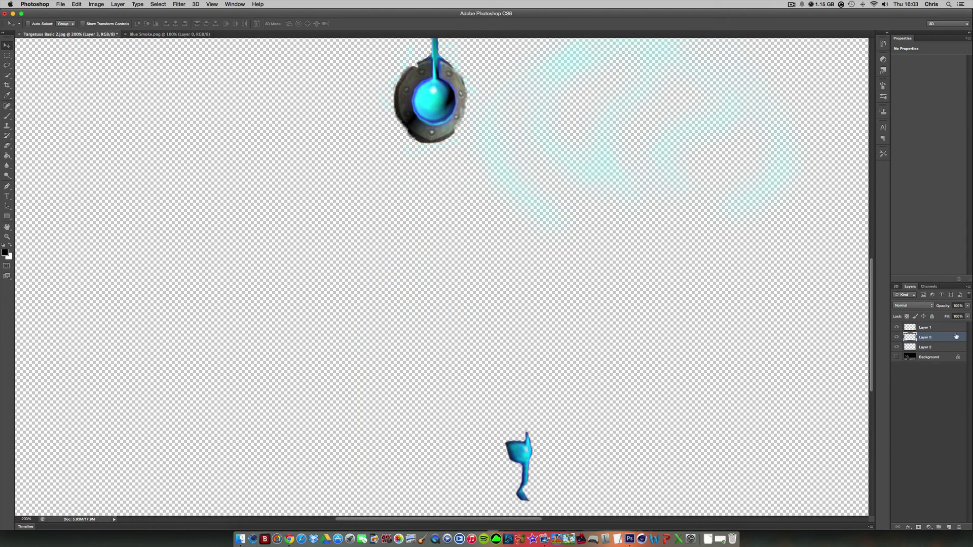
pyautogui.click(896, 357)
pyautogui.hotkey('ctrl', 't')
pyautogui.moveTo(804, 404); pyautogui.dragTo(609, 137)
pyautogui.moveTo(578, 127); pyautogui.dragTo(741, 427)
pyautogui.moveTo(775, 441); pyautogui.dragTo(710, 372)
pyautogui.press('Return')
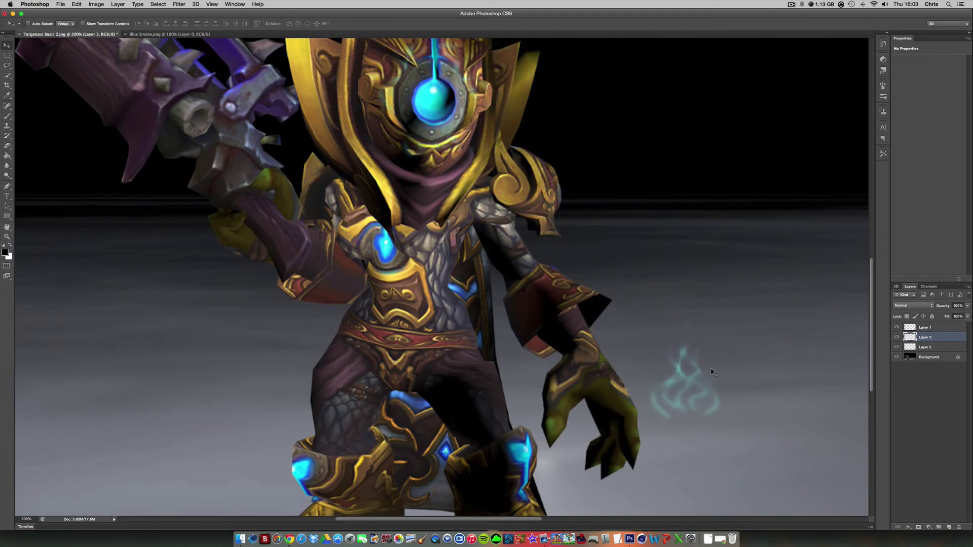
# Duplicate the small smoke layer, then scale, rotate and place the copy over the glowing knee.
pyautogui.hotkey('ctrl', 'j')
pyautogui.scroll(-5, 712, 368)
pyautogui.moveTo(698, 194); pyautogui.dragTo(526, 259)
pyautogui.hotkey('ctrl', 't')
pyautogui.moveTo(519, 191); pyautogui.dragTo(541, 240)
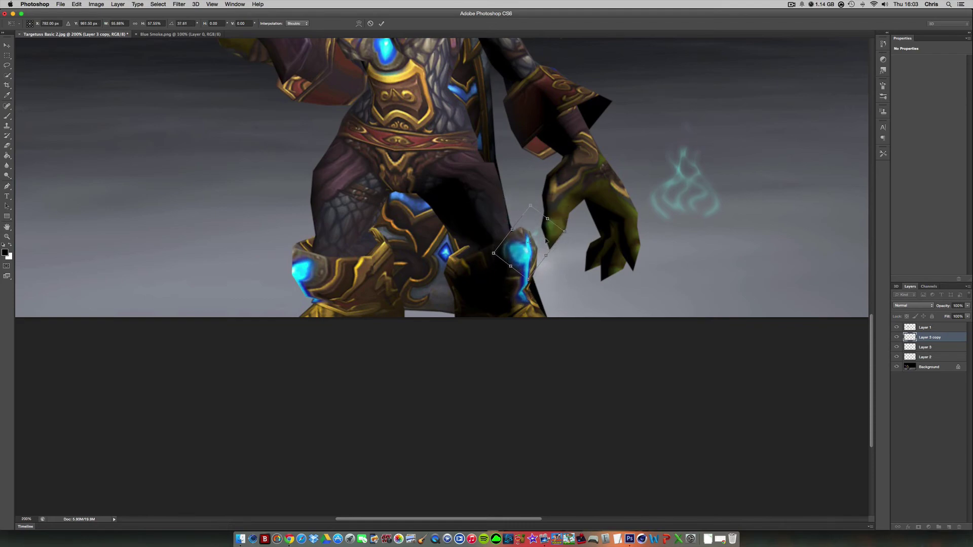
pyautogui.moveTo(551, 204); pyautogui.dragTo(624, 310)
pyautogui.moveTo(547, 247); pyautogui.dragTo(549, 271)
pyautogui.press('Return')
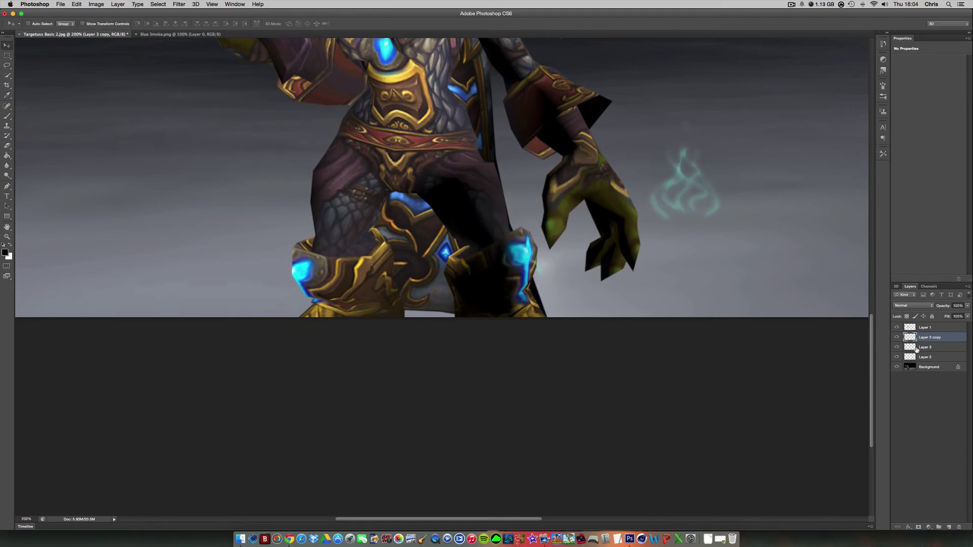
# Move the Layer 3 smoke onto the glowing knee and transform it to fit the lower part of the glow.
pyautogui.click(916, 349)
pyautogui.moveTo(699, 168); pyautogui.dragTo(541, 254)
pyautogui.hotkey('ctrl', 't')
pyautogui.moveTo(488, 200); pyautogui.dragTo(523, 240)
pyautogui.moveTo(535, 258)
pyautogui.mouseDown()
pyautogui.moveTo(530, 251)
pyautogui.moveTo(546, 237)
pyautogui.moveTo(539, 268)
pyautogui.mouseUp()
pyautogui.press('Return')
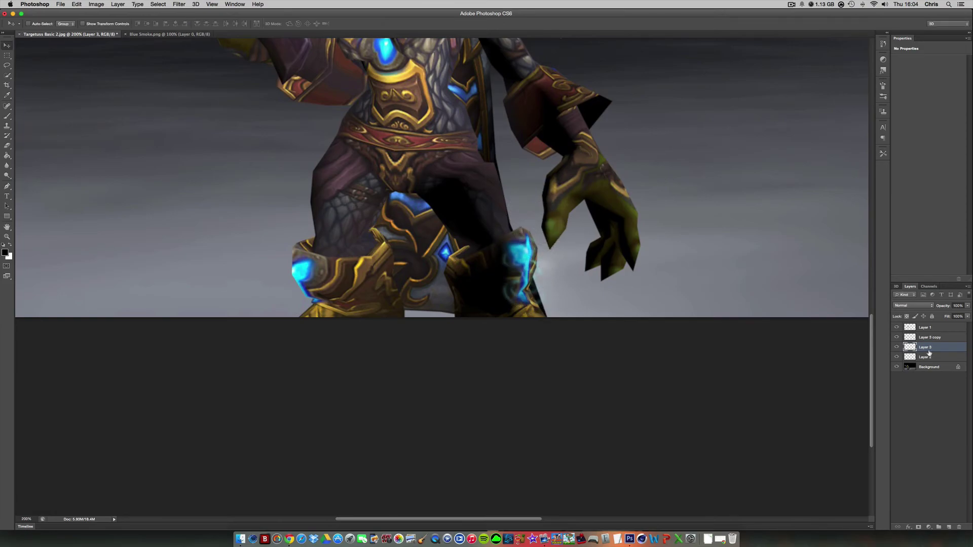
# Move Layer 2 above both knee smoke layers and try merging the three layers.
pyautogui.moveTo(927, 356); pyautogui.dragTo(924, 333)
pyautogui.click(896, 347)
pyautogui.click(896, 357)
pyautogui.click(895, 357)
pyautogui.keyDown('shift'); pyautogui.click(933, 357); pyautogui.keyUp('shift')
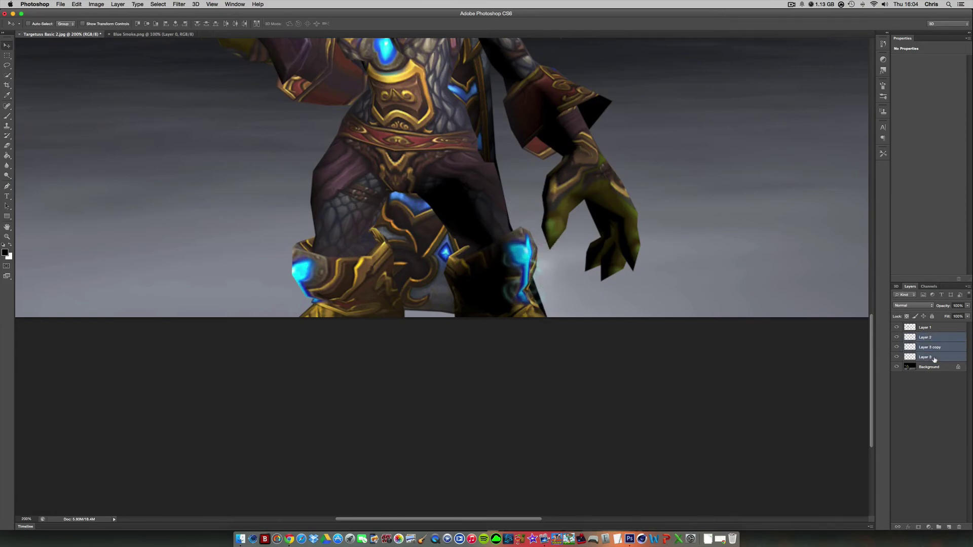
pyautogui.press('super+e')
pyautogui.press('super+z')
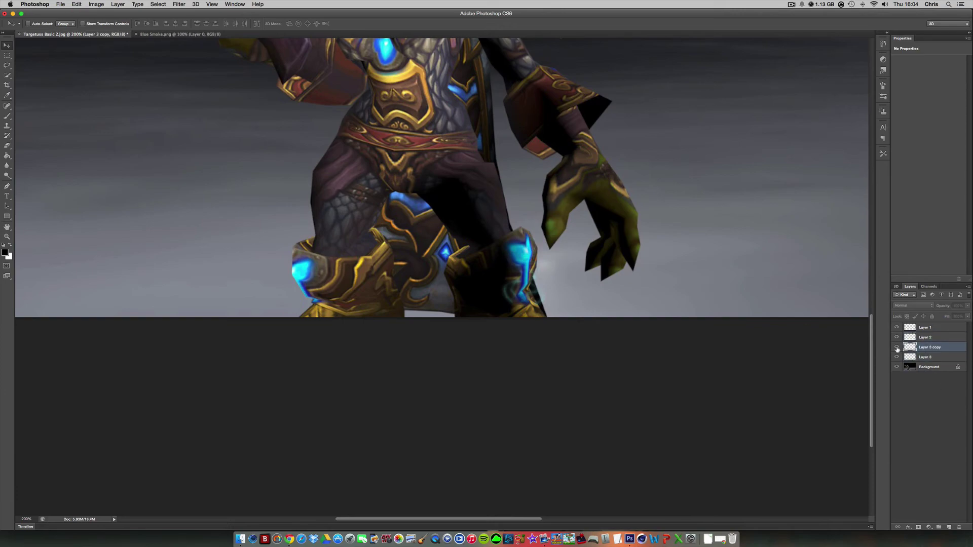
# Transform the Layer 3 smoke to fit behind the lower knee glow and merge it with Layer 3 copy and Layer 2.
pyautogui.click(940, 308)
pyautogui.click(925, 356)
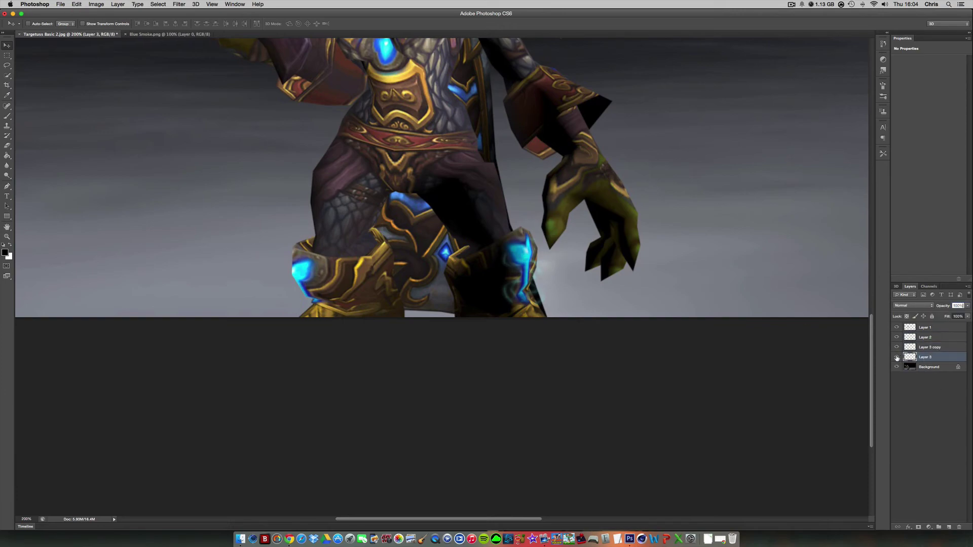
pyautogui.press('super+t')
pyautogui.moveTo(547, 245); pyautogui.dragTo(533, 274)
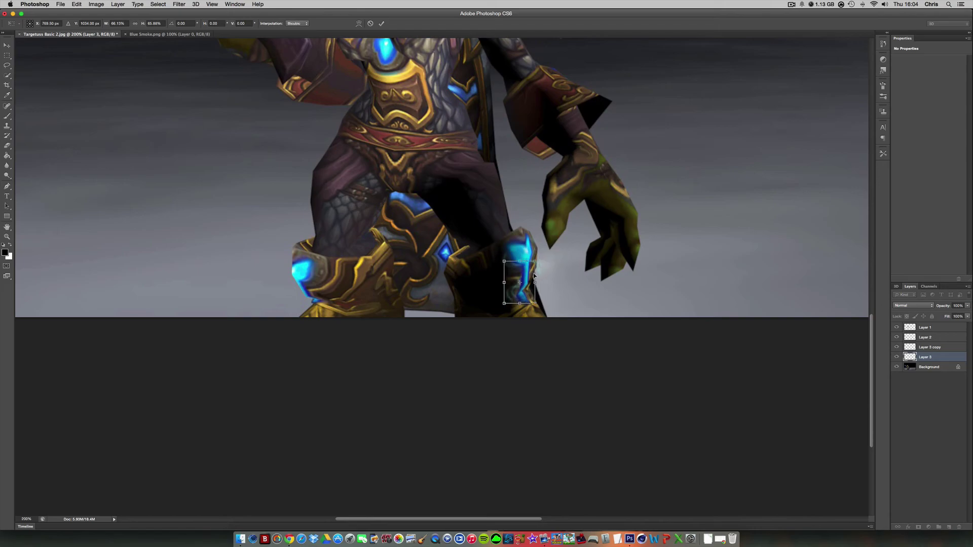
pyautogui.press('Return')
pyautogui.keyDown('shift'); pyautogui.click(932, 338); pyautogui.keyUp('shift')
pyautogui.press('super+e')
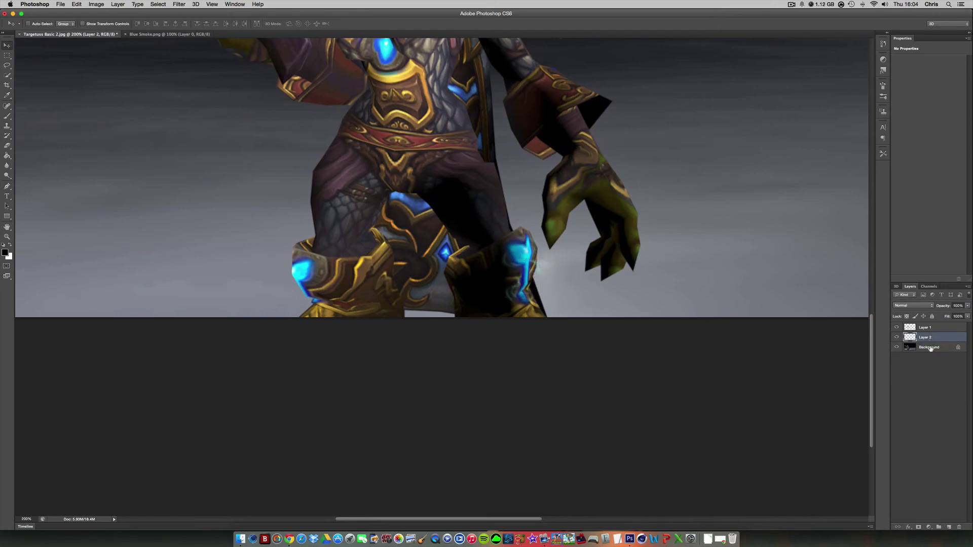
# Quick-select the other glowing knee on the Background layer, copy it to a new layer and hide the Background.
pyautogui.hscroll(3, 569, 288)
pyautogui.press('w')
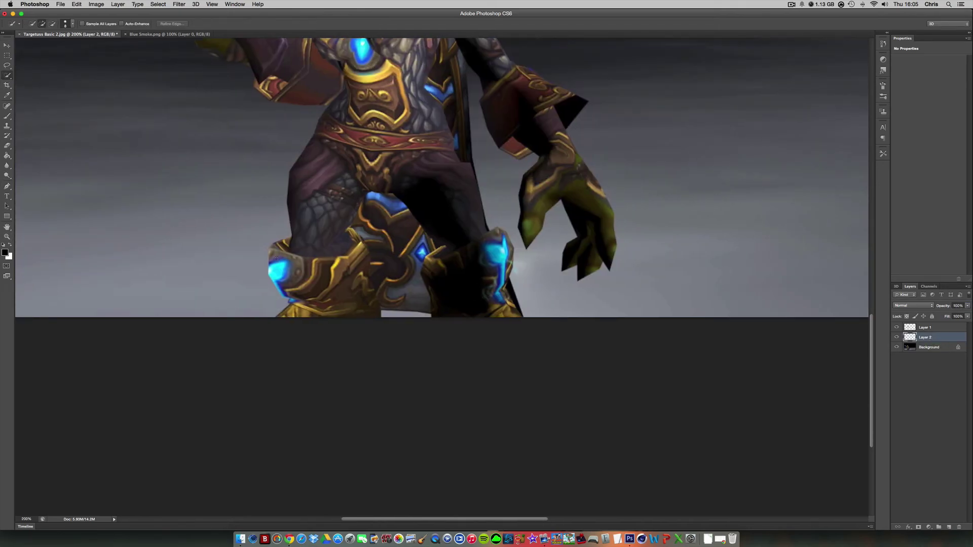
pyautogui.click(930, 348)
pyautogui.moveTo(292, 301); pyautogui.dragTo(296, 304)
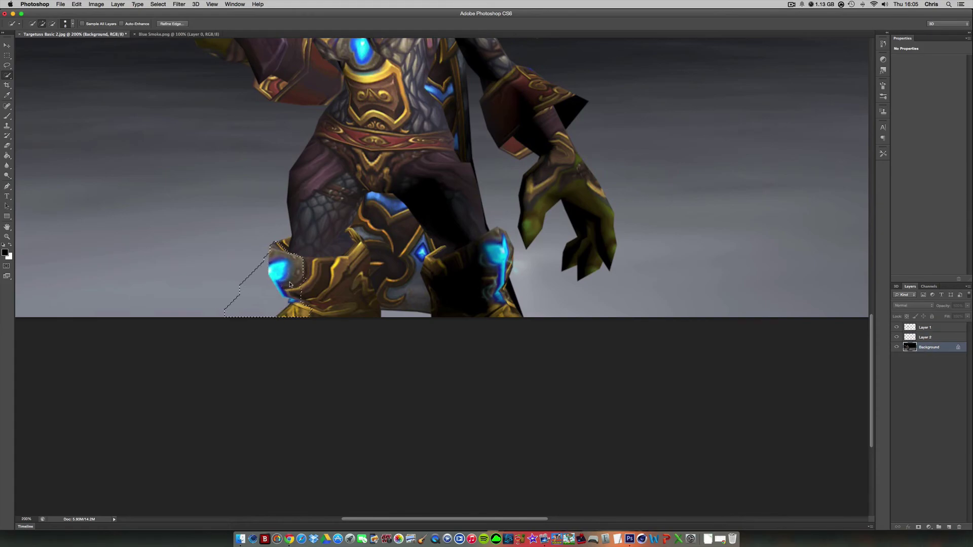
pyautogui.rightClick(289, 281)
pyautogui.click(320, 336)
pyautogui.click(896, 357)
# At 500% zoom, erase the grey backdrop and the gold armour around the copied knee glow.
pyautogui.moveTo(32, 519); pyautogui.dragTo(5, 520)
pyautogui.write('500')
pyautogui.press('Return')
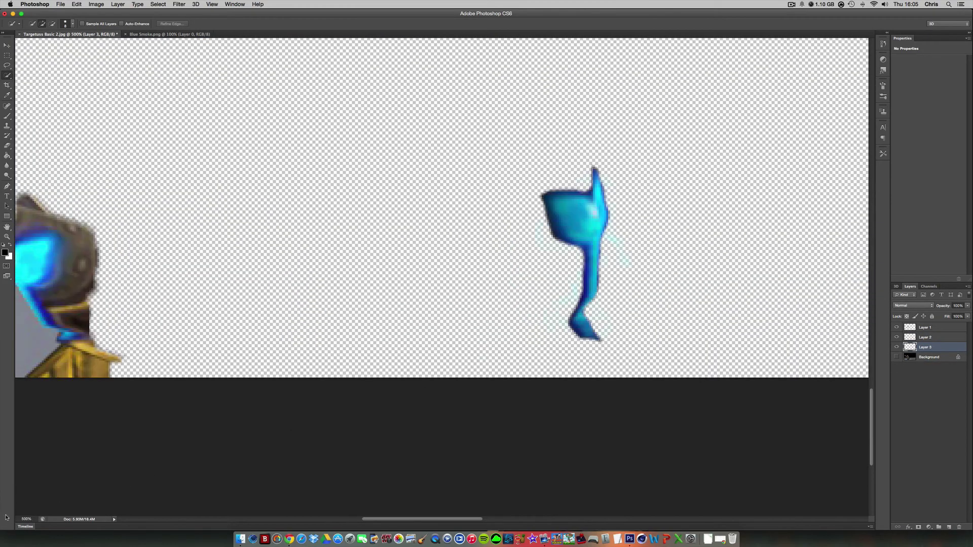
pyautogui.press('e')
pyautogui.moveTo(215, 224); pyautogui.dragTo(203, 218)
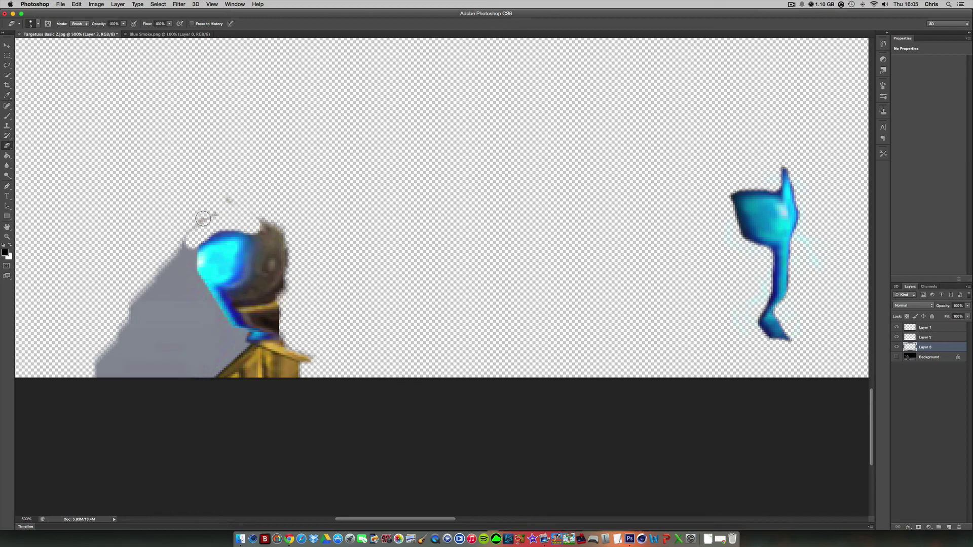
pyautogui.moveTo(205, 262)
pyautogui.mouseDown()
pyautogui.moveTo(188, 247)
pyautogui.moveTo(190, 276)
pyautogui.moveTo(244, 347)
pyautogui.moveTo(296, 343)
pyautogui.mouseUp()
pyautogui.press(']')
pyautogui.press(']')
pyautogui.press(']')
pyautogui.press(']')
pyautogui.press(']')
pyautogui.press(']')
pyautogui.press(']')
pyautogui.moveTo(99, 364)
pyautogui.mouseDown()
pyautogui.moveTo(284, 369)
pyautogui.moveTo(124, 342)
pyautogui.mouseUp()
# Erase the remaining brown armour beside the copied knee glow, leaving only the blue part.
pyautogui.press('[')
pyautogui.press('[')
pyautogui.moveTo(262, 235)
pyautogui.mouseDown()
pyautogui.moveTo(257, 217)
pyautogui.moveTo(248, 284)
pyautogui.moveTo(263, 274)
pyautogui.mouseUp()
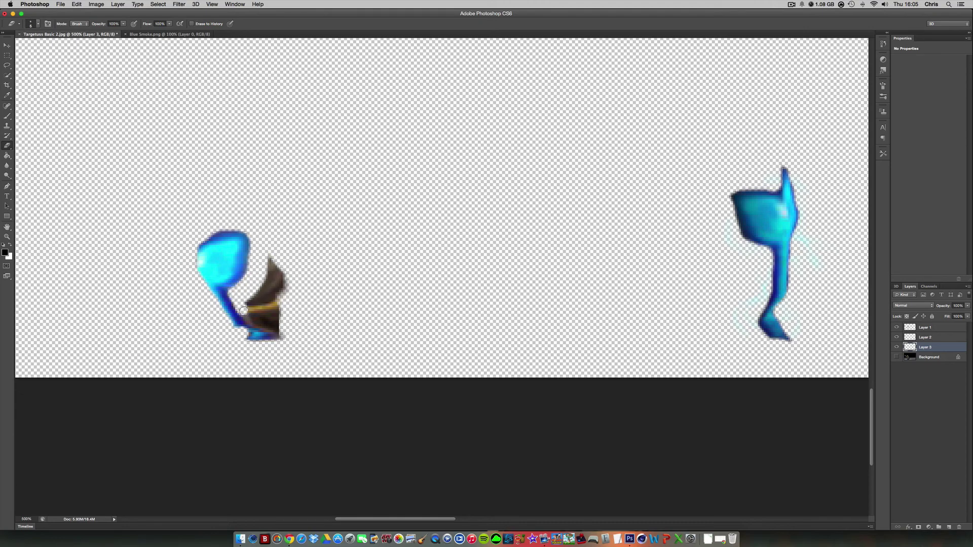
pyautogui.moveTo(248, 316); pyautogui.dragTo(270, 327)
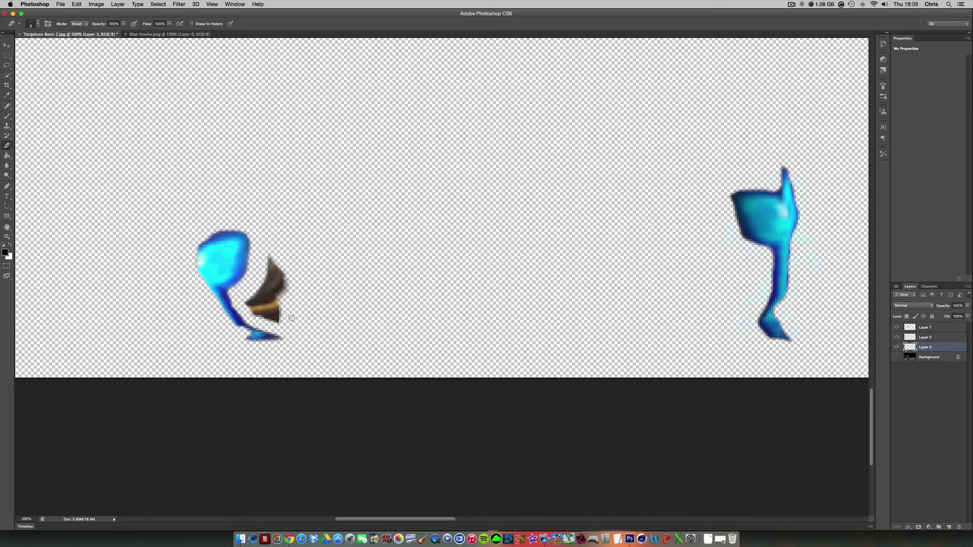
pyautogui.press(']')
pyautogui.press(']')
pyautogui.press(']')
pyautogui.press(']')
pyautogui.press(']')
pyautogui.moveTo(278, 260)
pyautogui.mouseDown()
pyautogui.moveTo(251, 299)
pyautogui.moveTo(271, 289)
pyautogui.mouseUp()
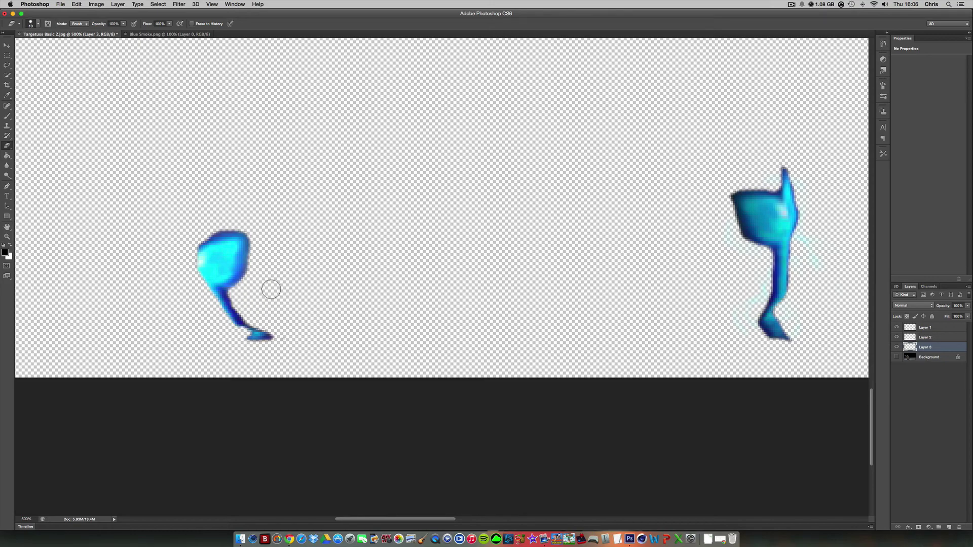
# Set the zoom to 200%, duplicate the Blue Smoke layer into Targetuss Basic 2.jpg and return to that document.
pyautogui.write('200')
pyautogui.press('Return')
pyautogui.click(7, 46)
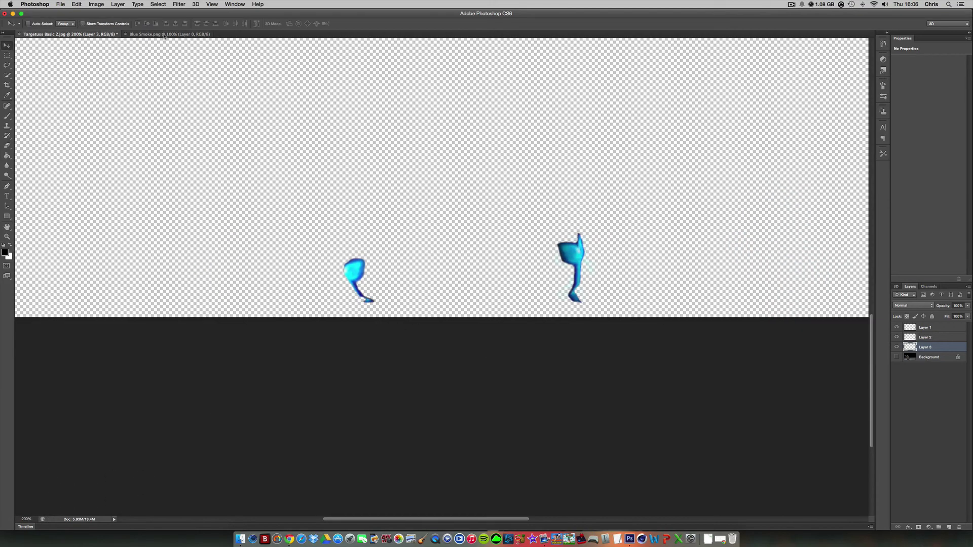
pyautogui.click(170, 34)
pyautogui.rightClick(930, 327)
pyautogui.click(879, 294)
pyautogui.click(471, 271)
pyautogui.click(471, 263)
pyautogui.click(557, 239)
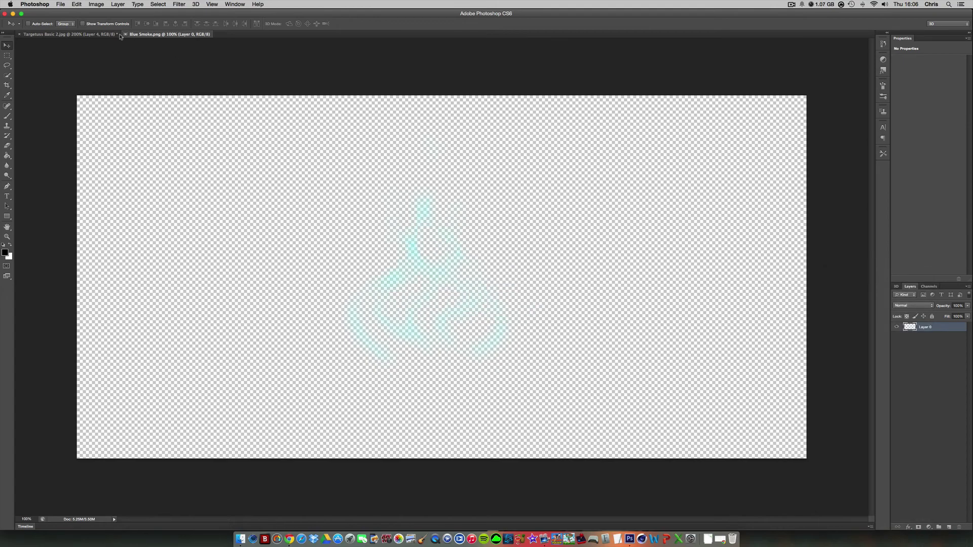
pyautogui.click(117, 35)
# Rename Layer 1 as "face" and Layer 2 as "left foot".
pyautogui.click(931, 328)
pyautogui.write('fac')
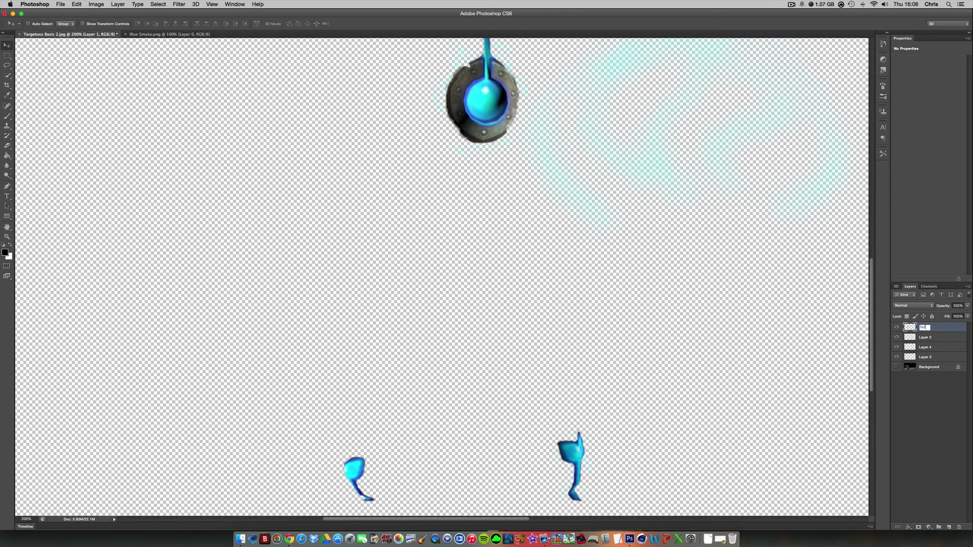
pyautogui.write('e')
pyautogui.press('Return')
pyautogui.doubleClick(926, 337)
pyautogui.write('left foot')
# Identify the layer holding the newly isolated knee glow and rename it "right foot".
pyautogui.doubleClick(926, 347)
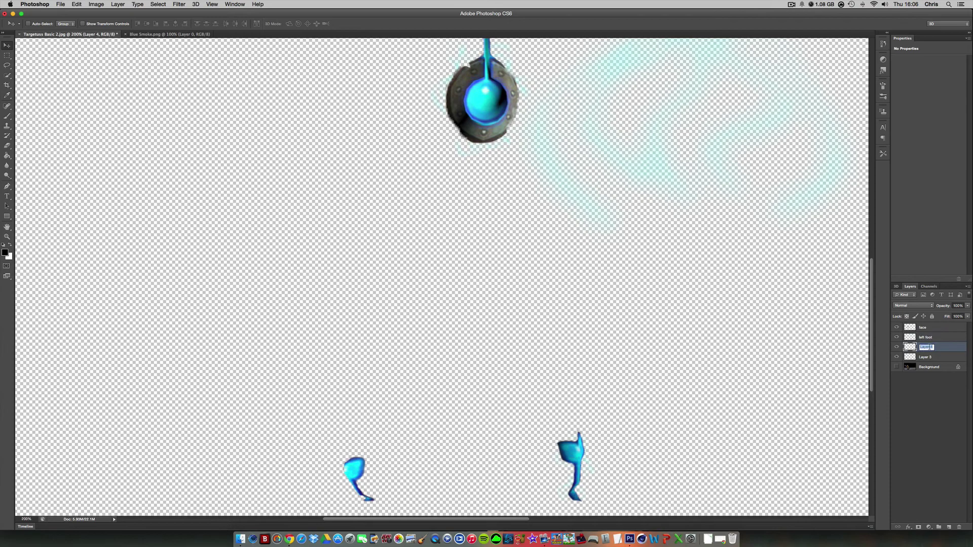
pyautogui.click(897, 347)
pyautogui.click(897, 347)
pyautogui.click(896, 357)
pyautogui.click(897, 357)
pyautogui.doubleClick(926, 357)
pyautogui.write('right foot')
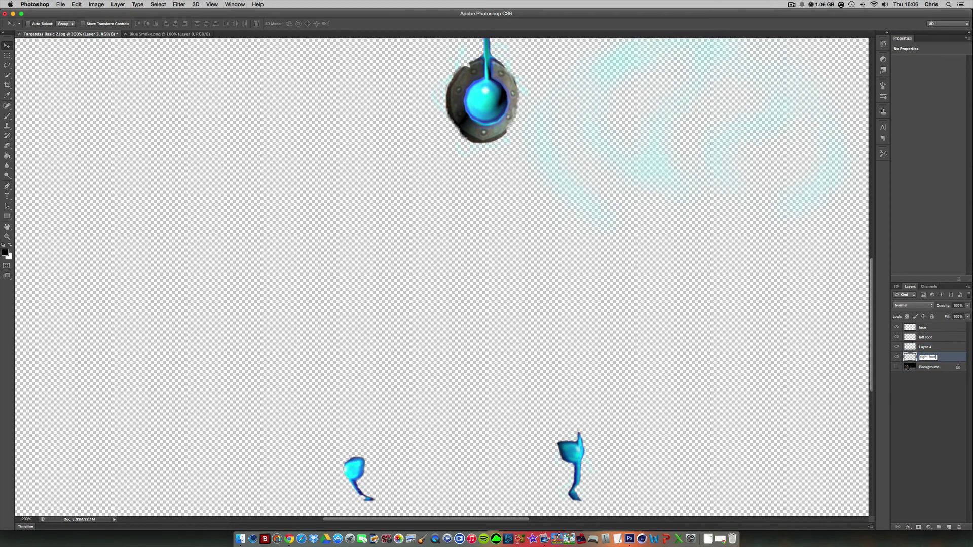
pyautogui.press('Return')
# Show the Background layer, then scale the Layer 4 smoke down and place it beside the character below the weapon.
pyautogui.click(896, 367)
pyautogui.click(928, 347)
pyautogui.moveTo(765, 169); pyautogui.dragTo(286, 343)
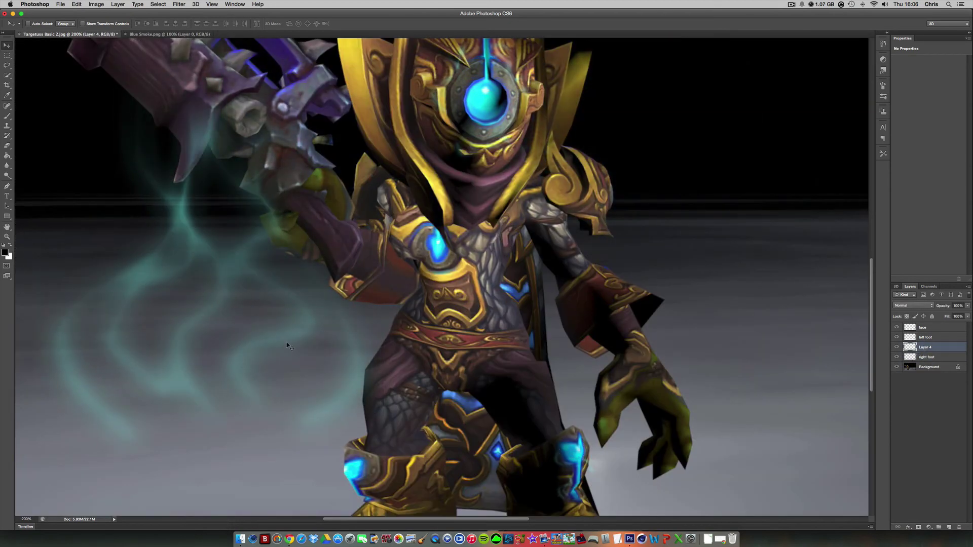
pyautogui.press('super+t')
pyautogui.moveTo(392, 465); pyautogui.dragTo(151, 138)
pyautogui.moveTo(107, 121); pyautogui.dragTo(283, 435)
pyautogui.moveTo(326, 451); pyautogui.dragTo(350, 469)
pyautogui.press('Return')
# Duplicate the small Layer 4 smoke, rotate the copy 47° and place it over the right foot's knee glow.
pyautogui.press('super+j')
pyautogui.press('super+t')
pyautogui.moveTo(377, 429); pyautogui.dragTo(392, 457)
pyautogui.moveTo(365, 462); pyautogui.dragTo(376, 466)
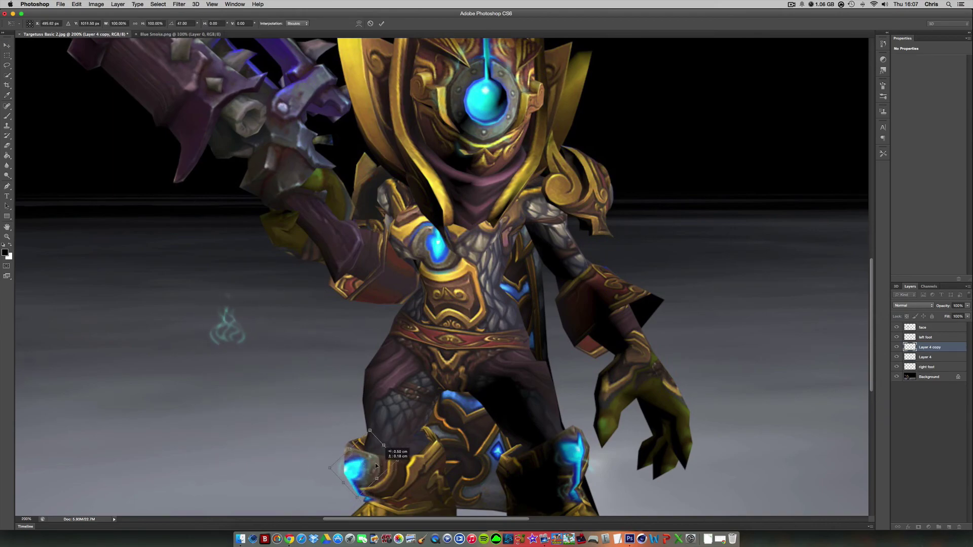
pyautogui.press('Return')
# Rotate the original Layer 4 smoke and move it onto the same knee glow.
pyautogui.click(896, 358)
pyautogui.click(896, 357)
pyautogui.click(928, 357)
pyautogui.moveTo(227, 326); pyautogui.dragTo(267, 292)
pyautogui.press('super+t')
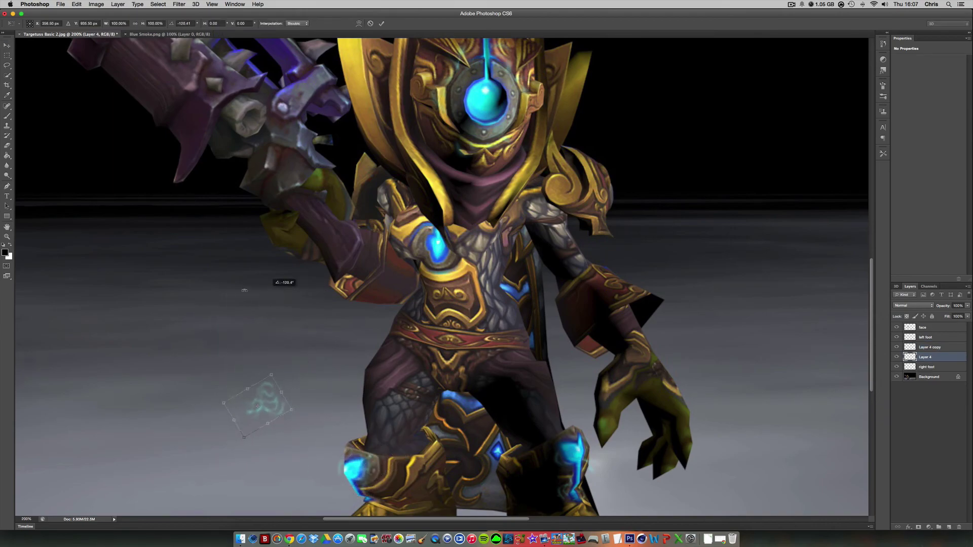
pyautogui.moveTo(266, 397); pyautogui.dragTo(375, 457)
pyautogui.press('Return')
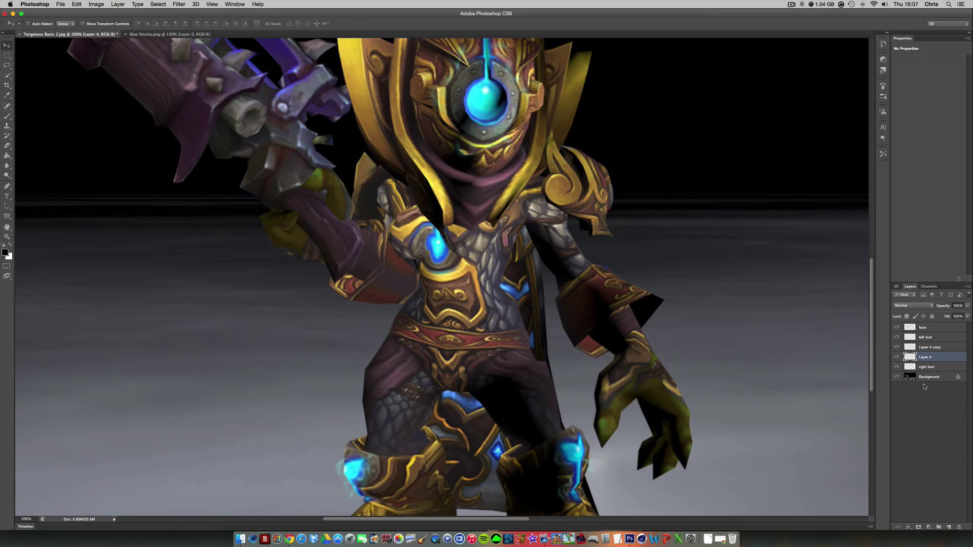
# Move the right foot layer above the two Layer 4 smoke layers and merge all three.
pyautogui.moveTo(928, 346); pyautogui.dragTo(929, 347)
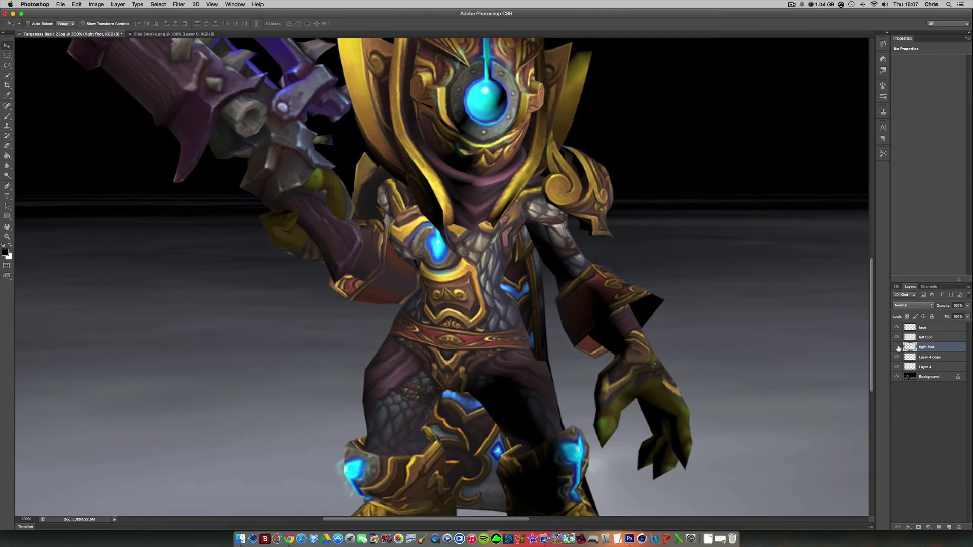
pyautogui.keyDown('shift'); pyautogui.click(921, 366); pyautogui.keyUp('shift')
pyautogui.press('super+e')
pyautogui.click(926, 370)
# Quick-select the weapon on the Background layer, copy it to a new layer and hide the Background.
pyautogui.hscroll(-4, 478, 302)
pyautogui.scroll(5, 478, 303)
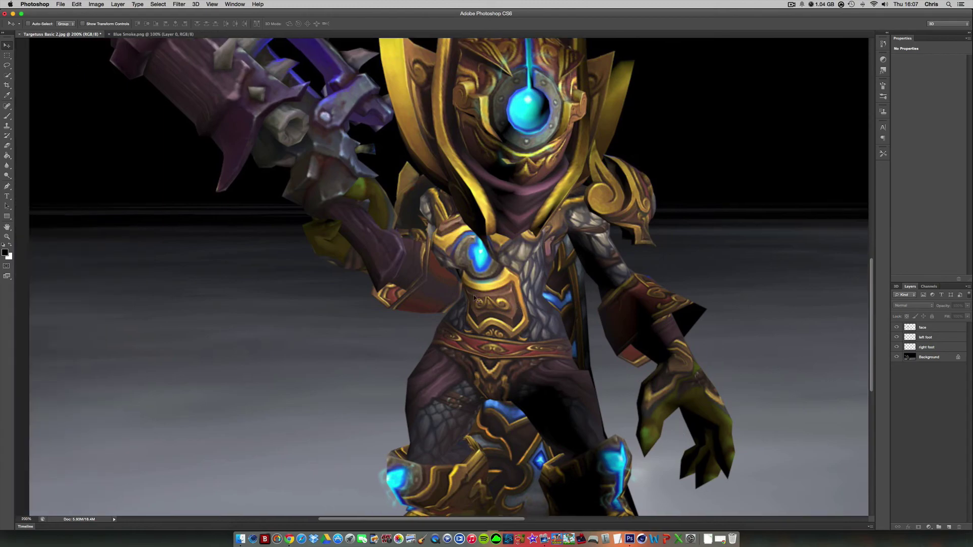
pyautogui.click(7, 75)
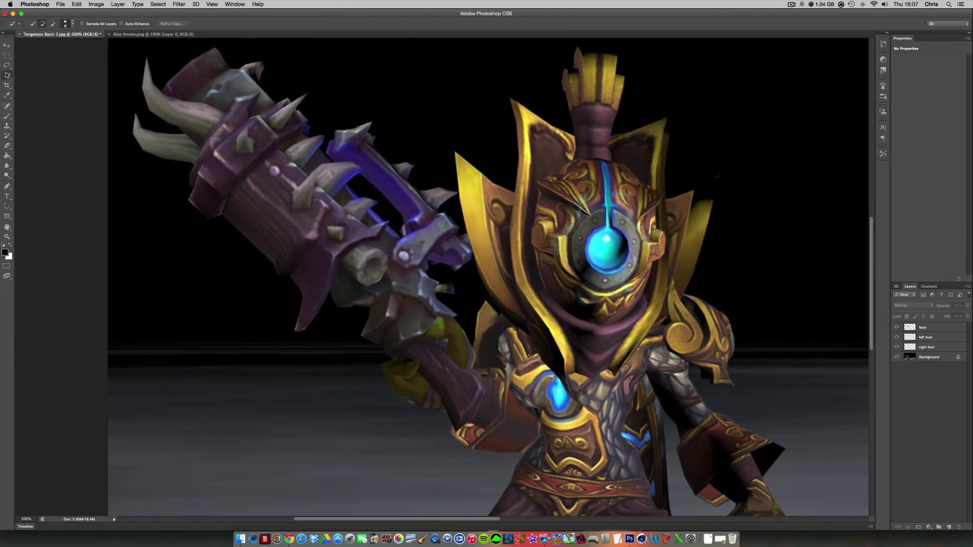
pyautogui.moveTo(297, 96); pyautogui.dragTo(337, 299)
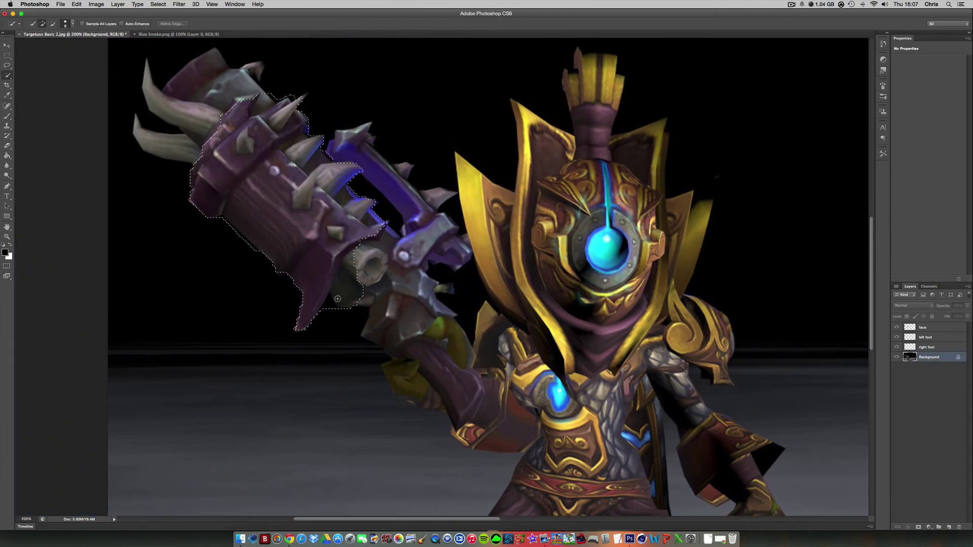
pyautogui.moveTo(397, 339); pyautogui.dragTo(400, 174)
pyautogui.moveTo(303, 98); pyautogui.dragTo(436, 147)
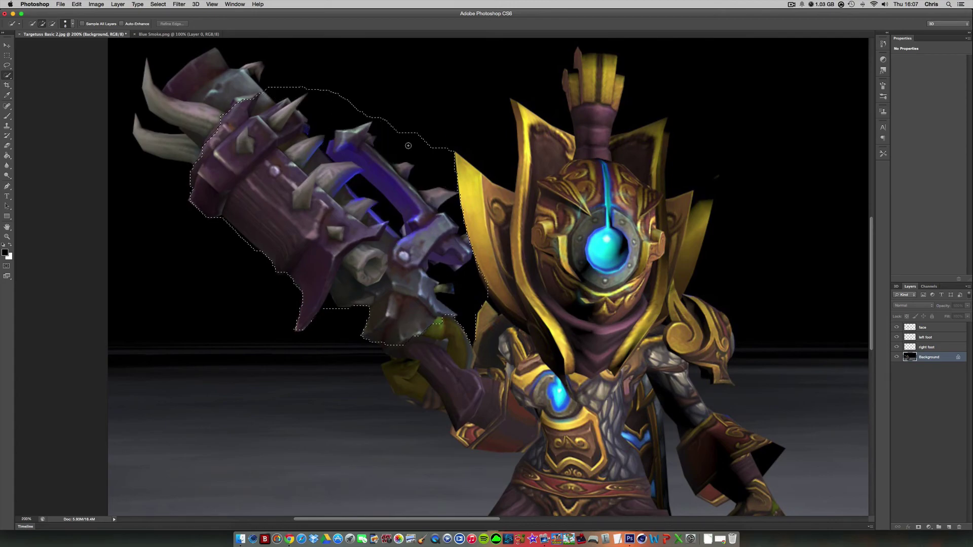
pyautogui.rightClick(307, 183)
pyautogui.click(332, 235)
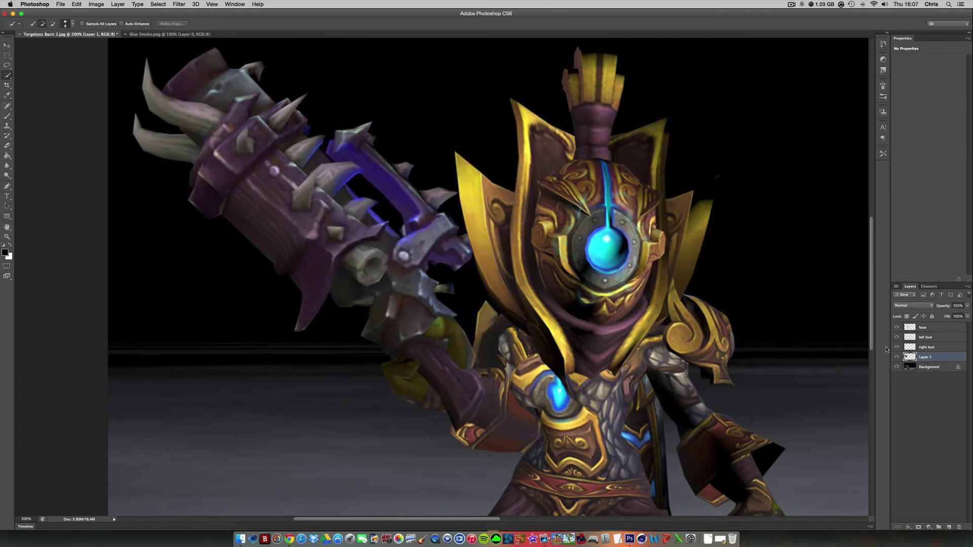
pyautogui.click(897, 367)
# Try to remove the black areas around the copied weapon with the Magic Eraser.
pyautogui.click(7, 146)
pyautogui.click(41, 159)
pyautogui.click(402, 144)
pyautogui.press('super+z')
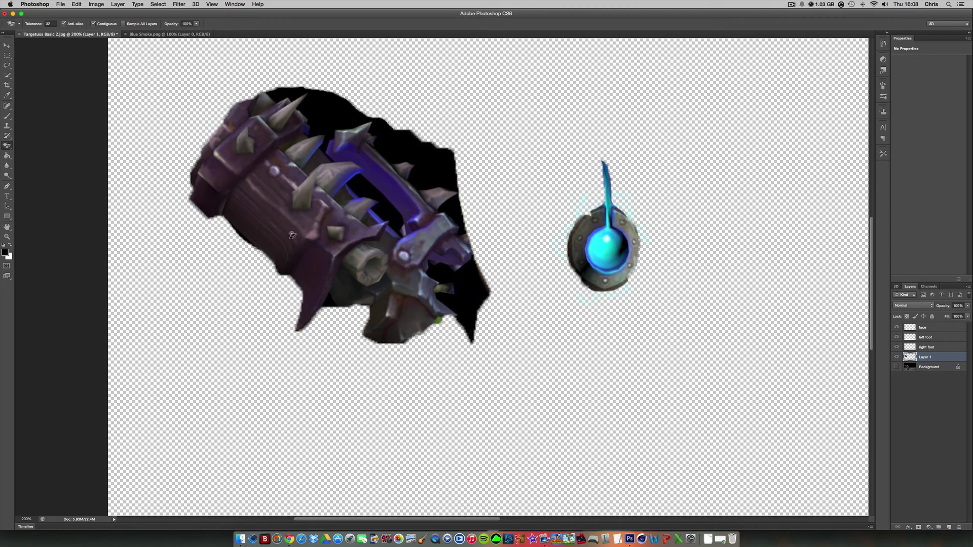
pyautogui.click(363, 186)
pyautogui.press('super+z')
# At 500% zoom, erase the black area beneath the rear end of the purple handle with a small Eraser brush.
pyautogui.rightClick(7, 145)
pyautogui.click(29, 144)
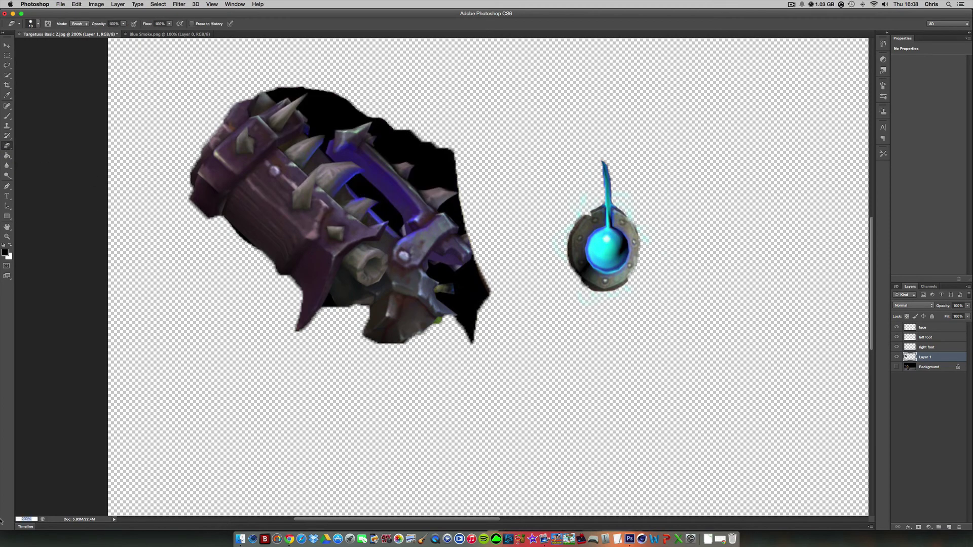
pyautogui.write('500')
pyautogui.press('Return')
pyautogui.moveTo(433, 252)
pyautogui.mouseDown()
pyautogui.moveTo(460, 264)
pyautogui.moveTo(526, 242)
pyautogui.mouseUp()
pyautogui.press('[')
pyautogui.press('[')
pyautogui.press('[')
pyautogui.press('[')
pyautogui.press('[')
pyautogui.press('[')
pyautogui.press('[')
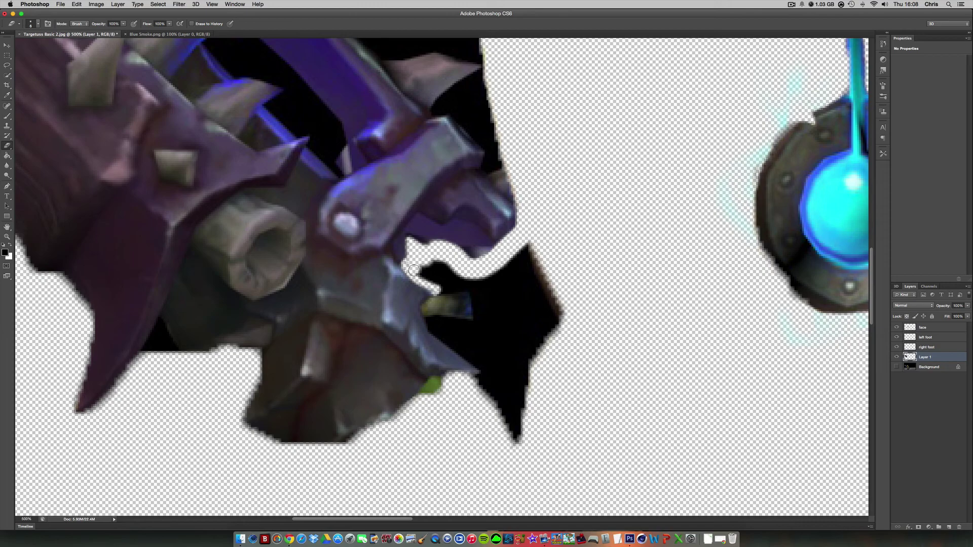
pyautogui.moveTo(414, 270)
pyautogui.mouseDown()
pyautogui.moveTo(446, 289)
pyautogui.moveTo(443, 271)
pyautogui.moveTo(510, 272)
pyautogui.mouseUp()
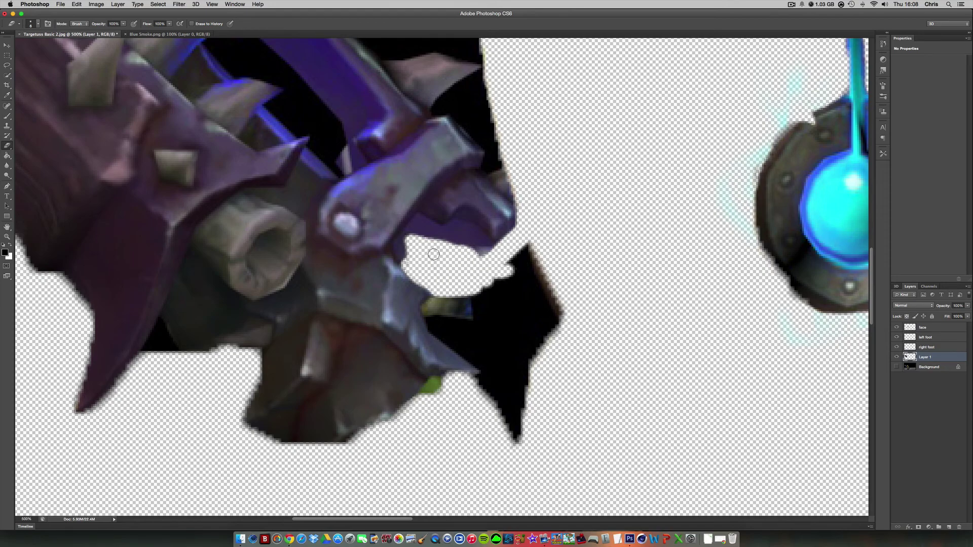
# Compare the cut-out with the Background, then erase the black area behind and above the handle's rear end.
pyautogui.click(896, 367)
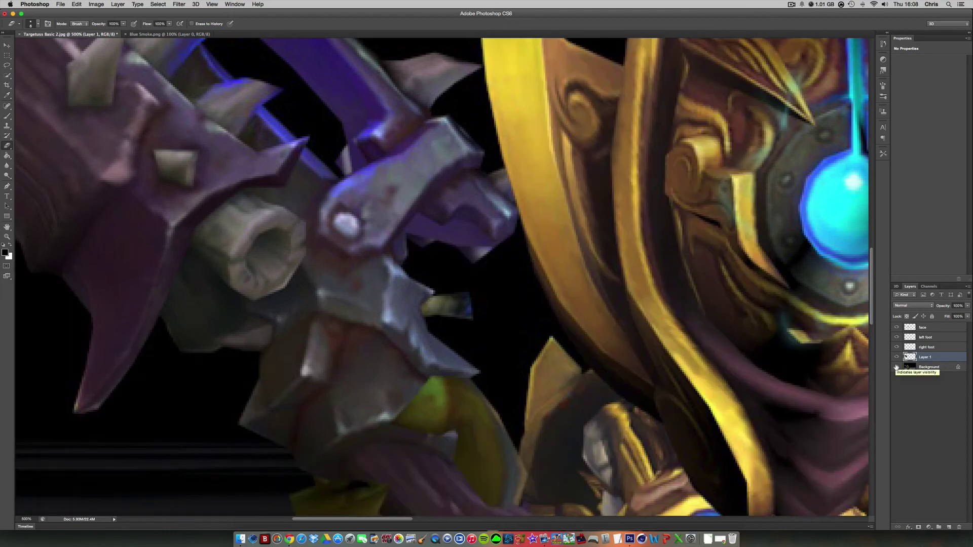
pyautogui.click(896, 367)
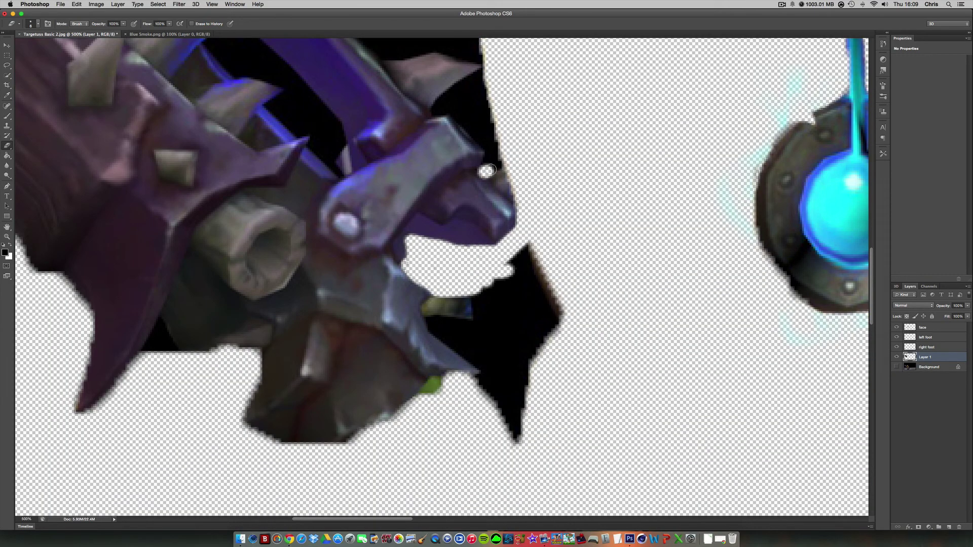
pyautogui.press(']')
pyautogui.moveTo(490, 158); pyautogui.dragTo(504, 148)
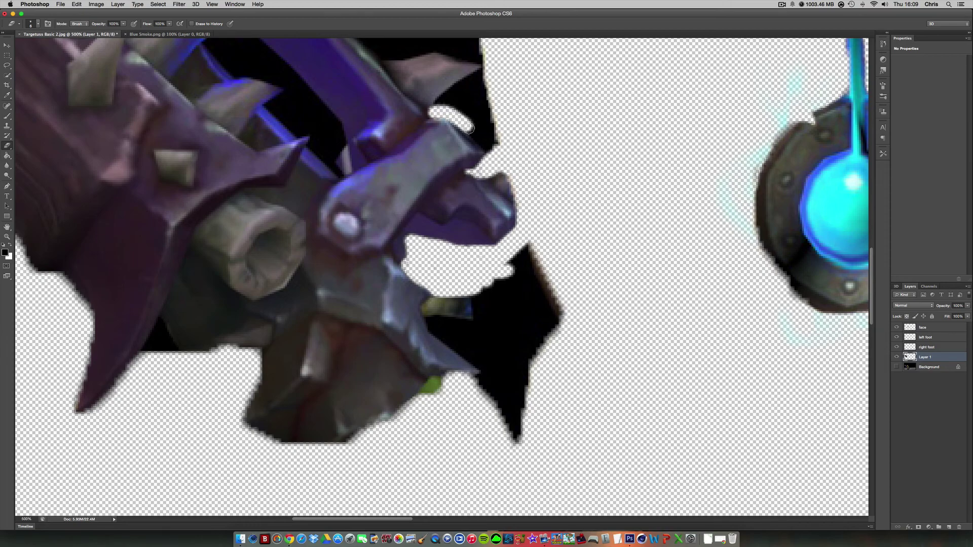
pyautogui.moveTo(470, 127); pyautogui.dragTo(491, 146)
pyautogui.moveTo(437, 106)
pyautogui.mouseDown()
pyautogui.moveTo(481, 72)
pyautogui.moveTo(454, 87)
pyautogui.moveTo(478, 128)
pyautogui.moveTo(482, 86)
pyautogui.moveTo(461, 113)
pyautogui.mouseUp()
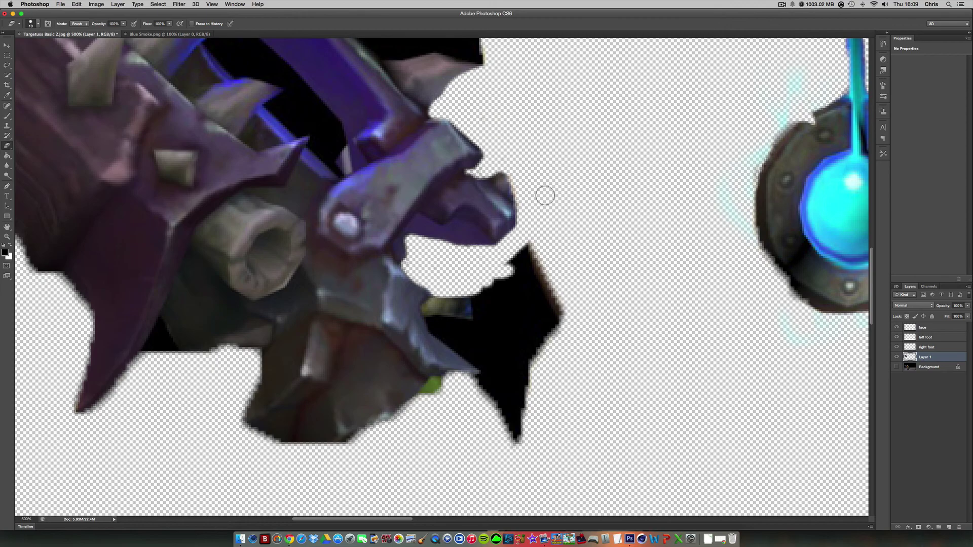
# Erase the remaining black area below the handle's rear end, from the weapon's edge down to the pointed lower tip.
pyautogui.moveTo(471, 332)
pyautogui.mouseDown()
pyautogui.moveTo(462, 326)
pyautogui.moveTo(488, 288)
pyautogui.mouseUp()
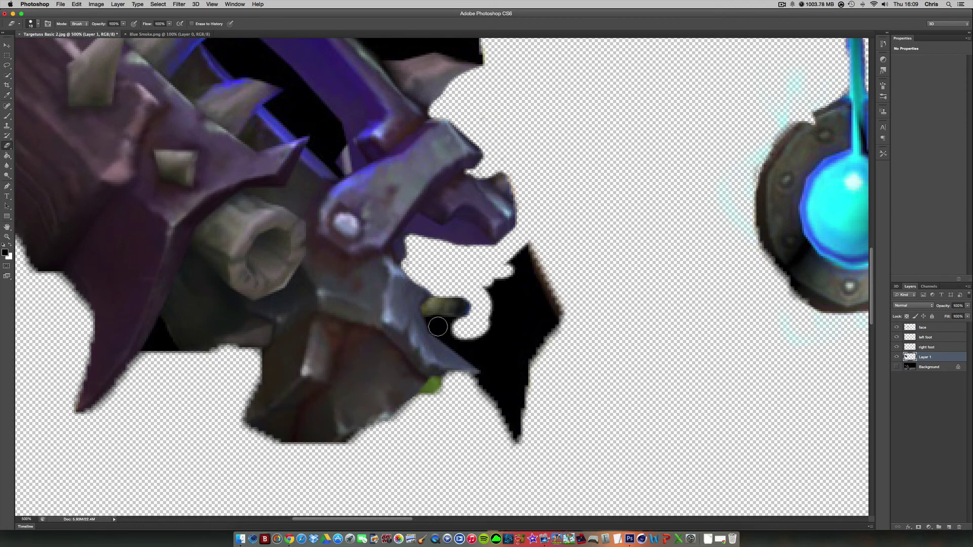
pyautogui.moveTo(437, 327)
pyautogui.mouseDown()
pyautogui.moveTo(477, 329)
pyautogui.moveTo(427, 319)
pyautogui.moveTo(486, 370)
pyautogui.moveTo(466, 380)
pyautogui.moveTo(508, 378)
pyautogui.moveTo(528, 365)
pyautogui.moveTo(517, 281)
pyautogui.moveTo(508, 293)
pyautogui.moveTo(516, 339)
pyautogui.moveTo(493, 338)
pyautogui.moveTo(494, 401)
pyautogui.moveTo(517, 435)
pyautogui.mouseUp()
pyautogui.press('[')
pyautogui.press('[')
pyautogui.press('[')
pyautogui.press(']')
pyautogui.press(']')
pyautogui.press(']')
pyautogui.press('[')
# Erase the black area around and above the spikes on the purple handle's outer edge, using a larger brush for the open part.
pyautogui.scroll(5, 472, 326)
pyautogui.press('[')
pyautogui.press('[')
pyautogui.press('[')
pyautogui.scroll(3, 477, 294)
pyautogui.hscroll(-1, 477, 293)
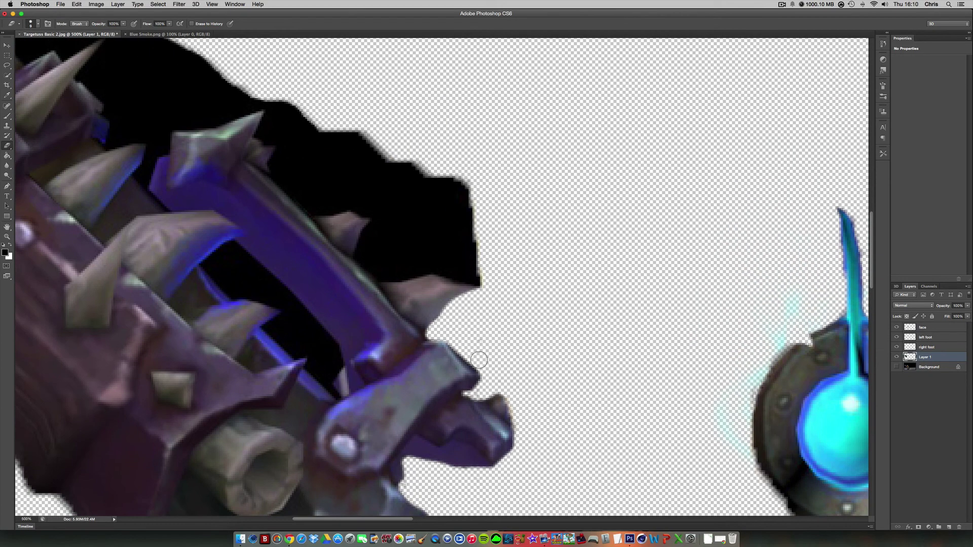
pyautogui.moveTo(369, 245)
pyautogui.mouseDown()
pyautogui.moveTo(371, 273)
pyautogui.moveTo(367, 260)
pyautogui.moveTo(379, 274)
pyautogui.moveTo(449, 269)
pyautogui.moveTo(476, 278)
pyautogui.moveTo(402, 268)
pyautogui.mouseUp()
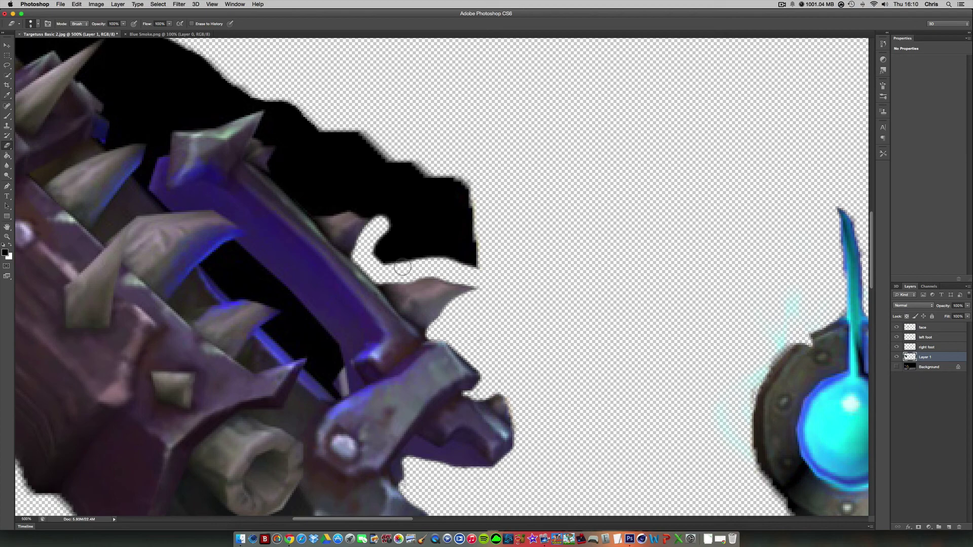
pyautogui.press(']')
pyautogui.press(']')
pyautogui.moveTo(389, 211)
pyautogui.mouseDown()
pyautogui.moveTo(416, 178)
pyautogui.moveTo(403, 249)
pyautogui.moveTo(469, 187)
pyautogui.moveTo(459, 229)
pyautogui.moveTo(431, 202)
pyautogui.moveTo(395, 195)
pyautogui.moveTo(410, 192)
pyautogui.moveTo(382, 198)
pyautogui.moveTo(351, 168)
pyautogui.moveTo(369, 186)
pyautogui.moveTo(402, 186)
pyautogui.moveTo(357, 156)
pyautogui.moveTo(429, 155)
pyautogui.moveTo(467, 131)
pyautogui.moveTo(488, 130)
pyautogui.mouseUp()
# Erase the black area above the handle's front spike and along the barrel's upper spikes.
pyautogui.hscroll(-2, 458, 209)
pyautogui.hscroll(-5, 429, 156)
pyautogui.press('[')
pyautogui.press('[')
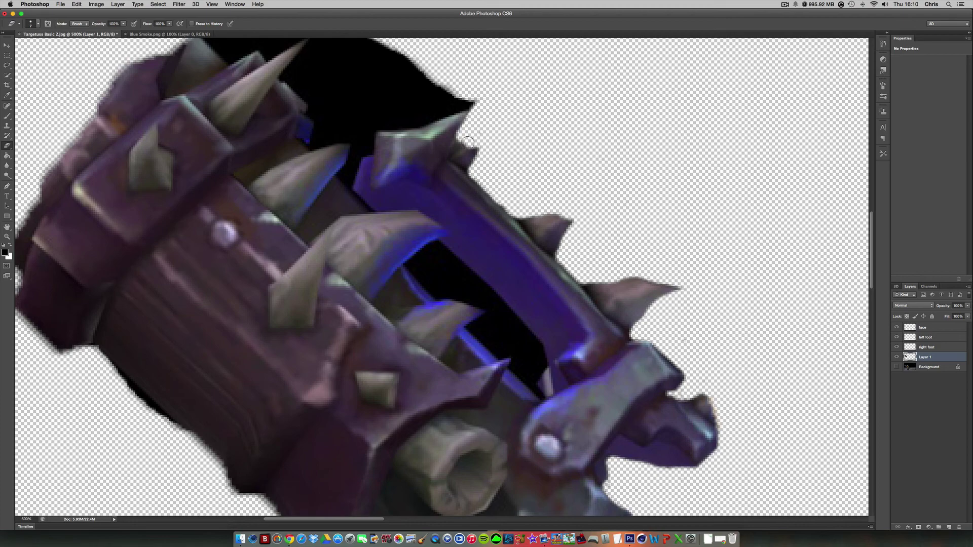
pyautogui.press(']')
pyautogui.press(']')
pyautogui.scroll(3, 429, 115)
pyautogui.moveTo(381, 205); pyautogui.dragTo(473, 185)
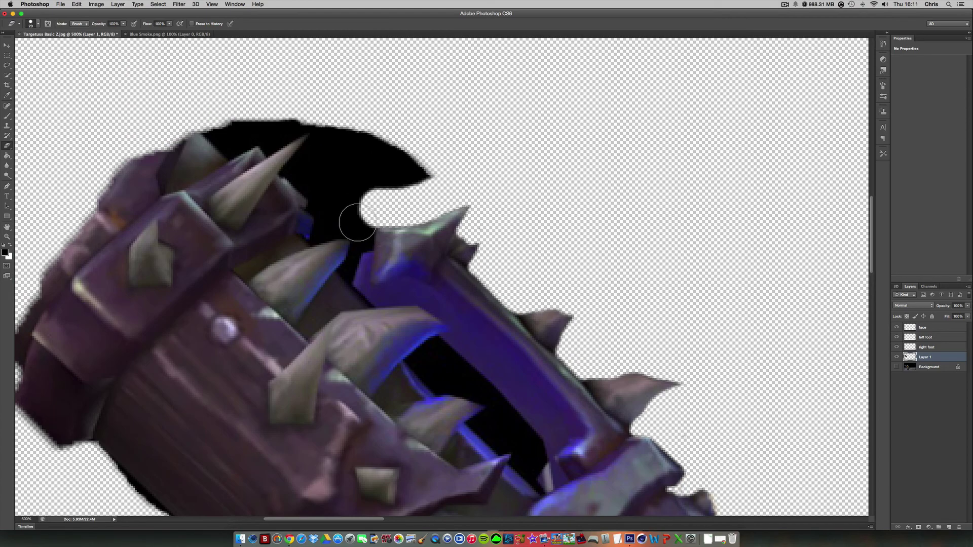
pyautogui.moveTo(348, 217)
pyautogui.mouseDown()
pyautogui.moveTo(397, 155)
pyautogui.moveTo(303, 170)
pyautogui.moveTo(337, 129)
pyautogui.moveTo(354, 158)
pyautogui.moveTo(324, 188)
pyautogui.moveTo(313, 180)
pyautogui.moveTo(328, 213)
pyautogui.moveTo(307, 209)
pyautogui.moveTo(314, 233)
pyautogui.moveTo(301, 236)
pyautogui.moveTo(302, 217)
pyautogui.moveTo(300, 233)
pyautogui.moveTo(331, 237)
pyautogui.mouseUp()
# Erase the black gap between the handle's front end and the barrel spike with a small brush, and compare the cut-out with the Background.
pyautogui.press('[')
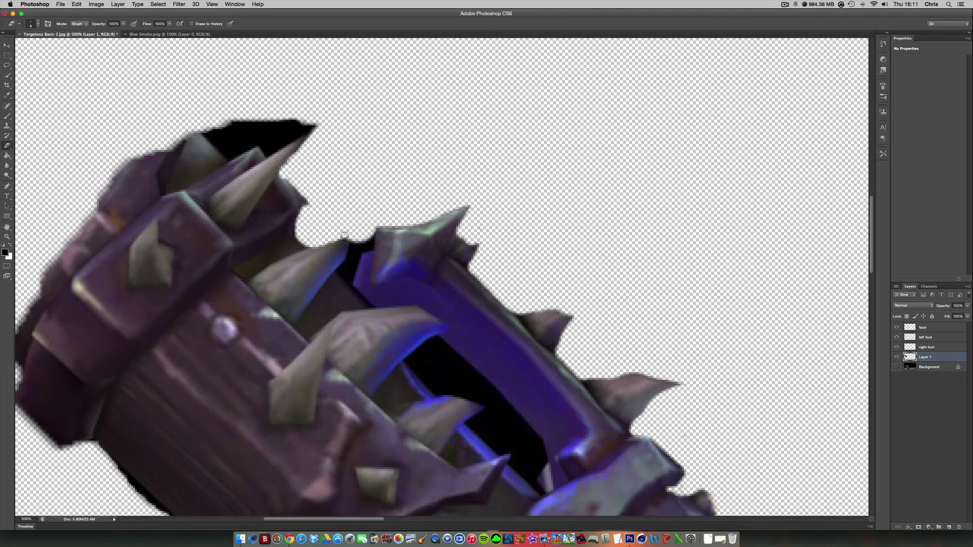
pyautogui.moveTo(359, 240)
pyautogui.mouseDown()
pyautogui.moveTo(370, 238)
pyautogui.moveTo(355, 245)
pyautogui.moveTo(343, 274)
pyautogui.mouseUp()
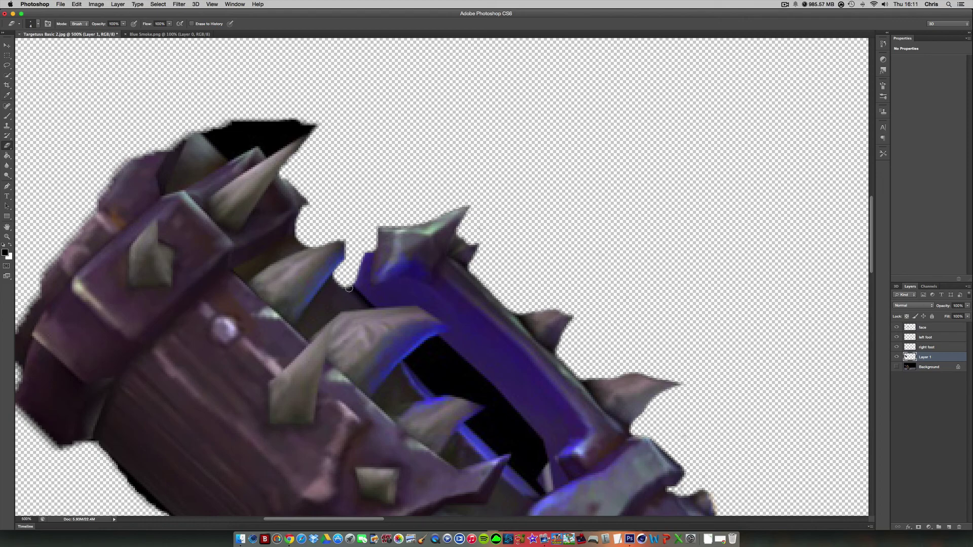
pyautogui.click(897, 367)
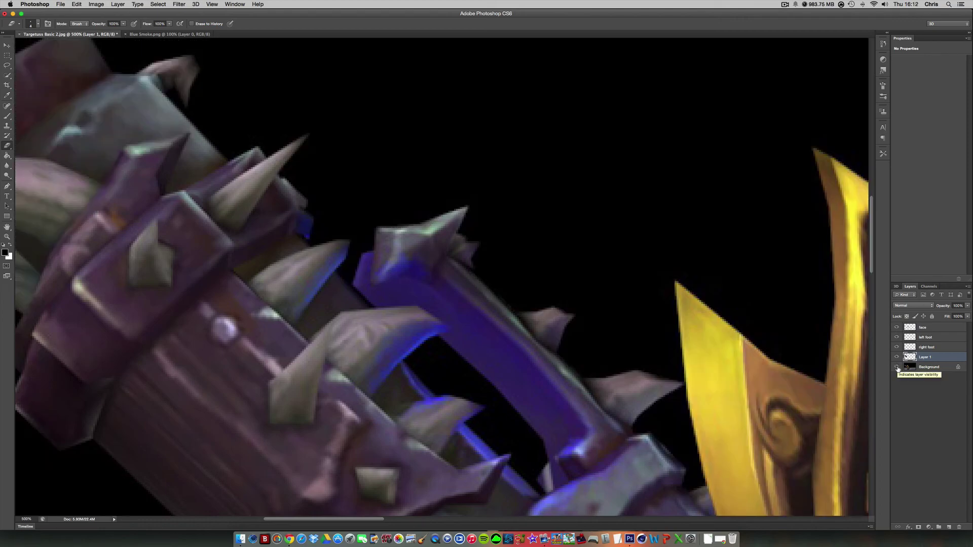
pyautogui.click(896, 367)
pyautogui.click(897, 366)
pyautogui.click(897, 367)
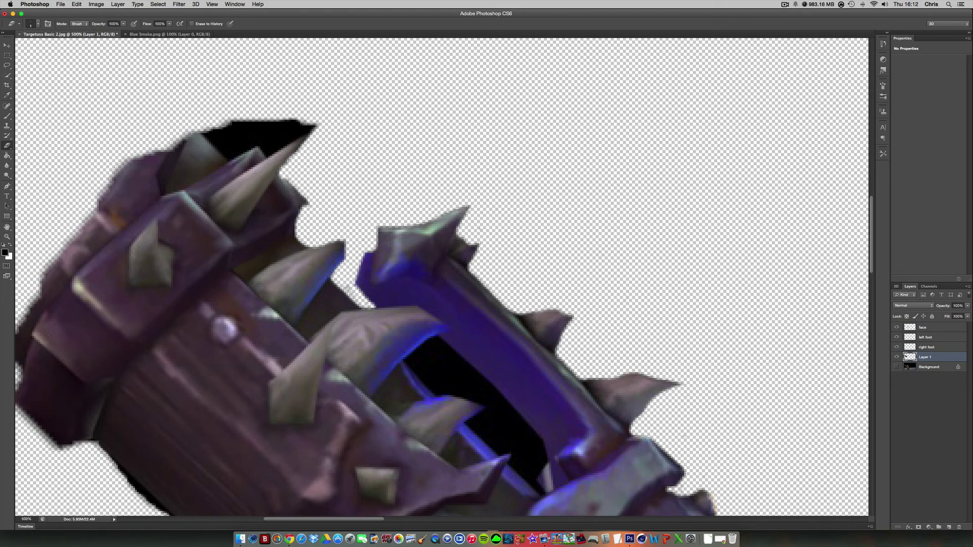
# Erase the black area inside the opening between the purple handle and the barrel.
pyautogui.press(']')
pyautogui.press(']')
pyautogui.press(']')
pyautogui.press(']')
pyautogui.moveTo(409, 359)
pyautogui.mouseDown()
pyautogui.moveTo(434, 387)
pyautogui.moveTo(487, 401)
pyautogui.mouseUp()
pyautogui.moveTo(436, 342)
pyautogui.mouseDown()
pyautogui.moveTo(488, 395)
pyautogui.moveTo(442, 363)
pyautogui.moveTo(445, 379)
pyautogui.moveTo(415, 335)
pyautogui.moveTo(458, 416)
pyautogui.mouseUp()
pyautogui.click(439, 364)
pyautogui.scroll(-3, 445, 378)
pyautogui.hscroll(3, 446, 377)
pyautogui.moveTo(406, 376)
pyautogui.mouseDown()
pyautogui.moveTo(408, 357)
pyautogui.moveTo(424, 390)
pyautogui.moveTo(449, 392)
pyautogui.moveTo(426, 375)
pyautogui.moveTo(455, 418)
pyautogui.moveTo(441, 406)
pyautogui.mouseUp()
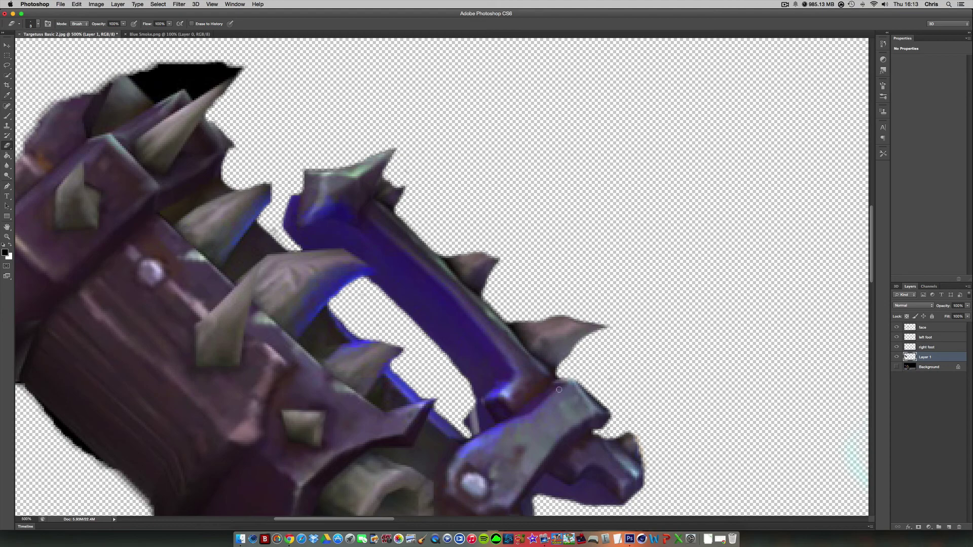
# Show the Background layer again and set the zoom to 200%.
pyautogui.click(895, 368)
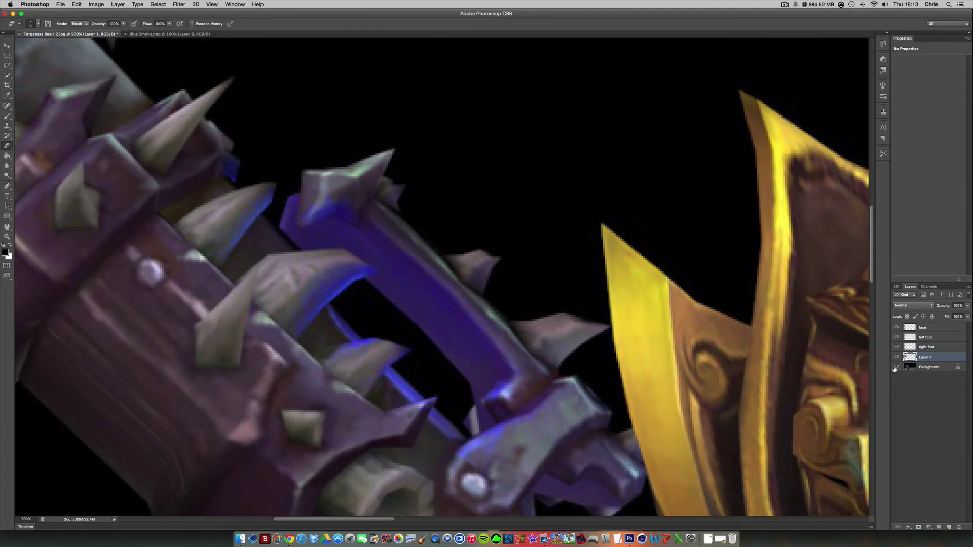
pyautogui.write('200')
pyautogui.press('Return')
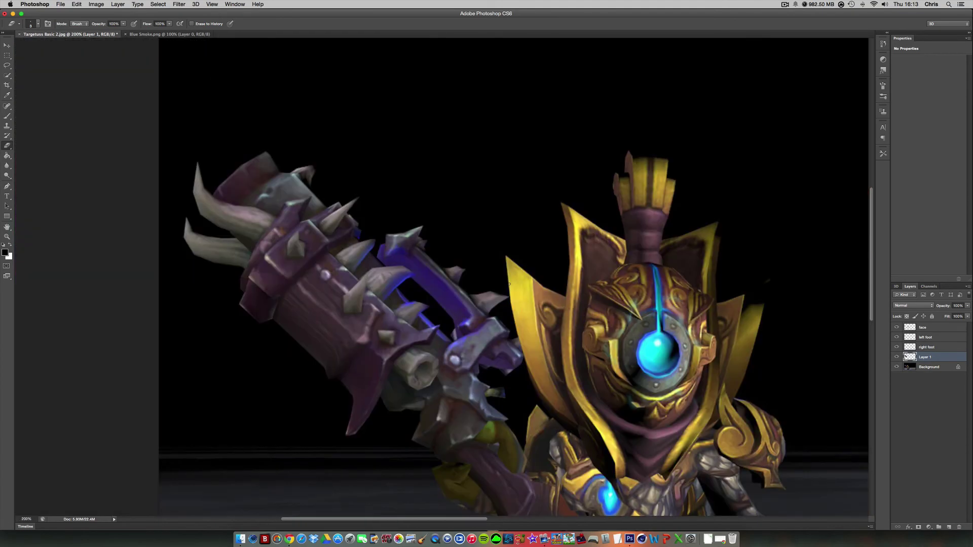
# Duplicate the smoke layer from Blue Smoke.png into Targetuss Basic 2.jpg.
pyautogui.click(182, 34)
pyautogui.rightClick(942, 331)
pyautogui.click(872, 291)
pyautogui.click(475, 271)
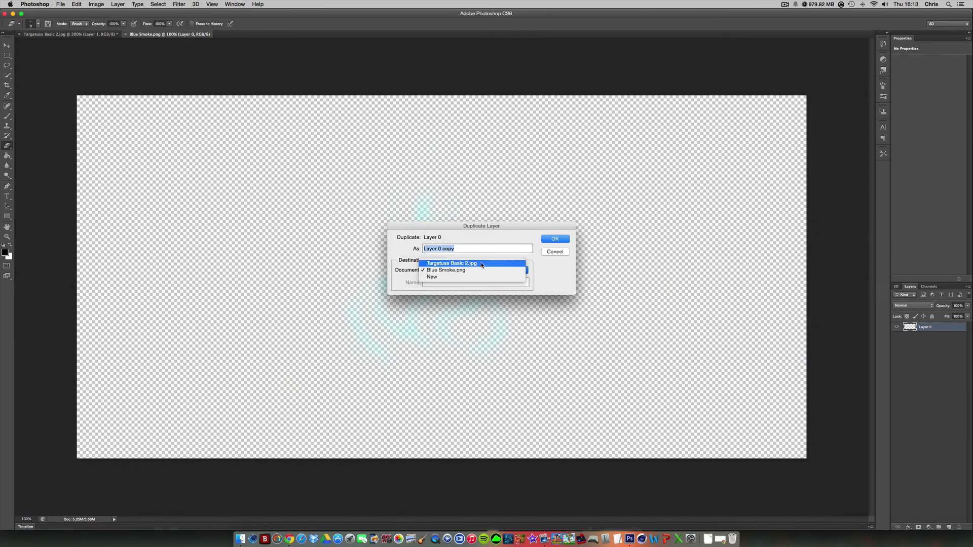
pyautogui.click(476, 264)
pyautogui.click(556, 238)
pyautogui.click(113, 34)
pyautogui.press('v')
pyautogui.keyDown('shift'); pyautogui.click(920, 367); pyautogui.keyUp('shift')
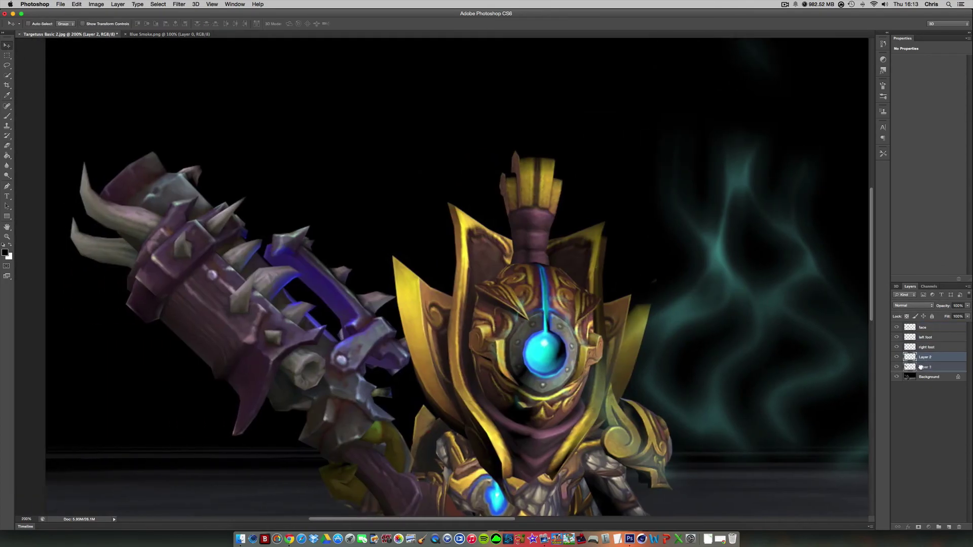
# Try a Color Balance adjustment layer with Yellow–Blue at -14 above the smoke, then delete the adjustment.
pyautogui.click(883, 59)
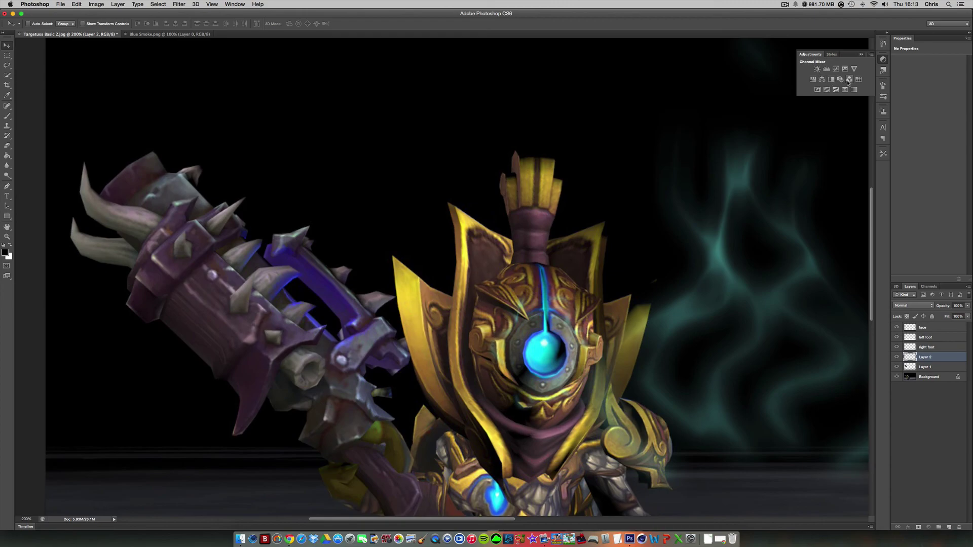
pyautogui.click(823, 80)
pyautogui.moveTo(919, 104)
pyautogui.mouseDown()
pyautogui.moveTo(934, 105)
pyautogui.moveTo(916, 107)
pyautogui.mouseUp()
pyautogui.click(884, 59)
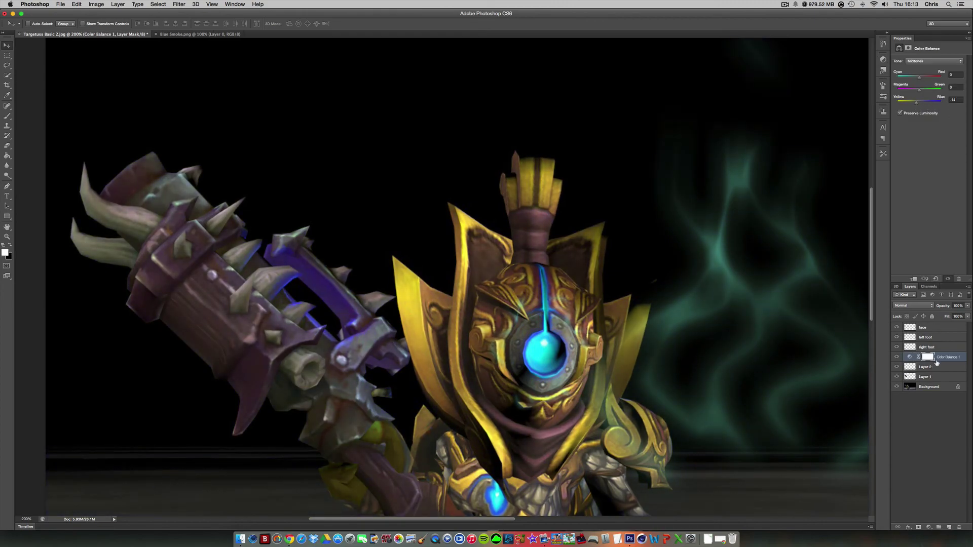
pyautogui.rightClick(934, 360)
pyautogui.click(902, 298)
pyautogui.press('Return')
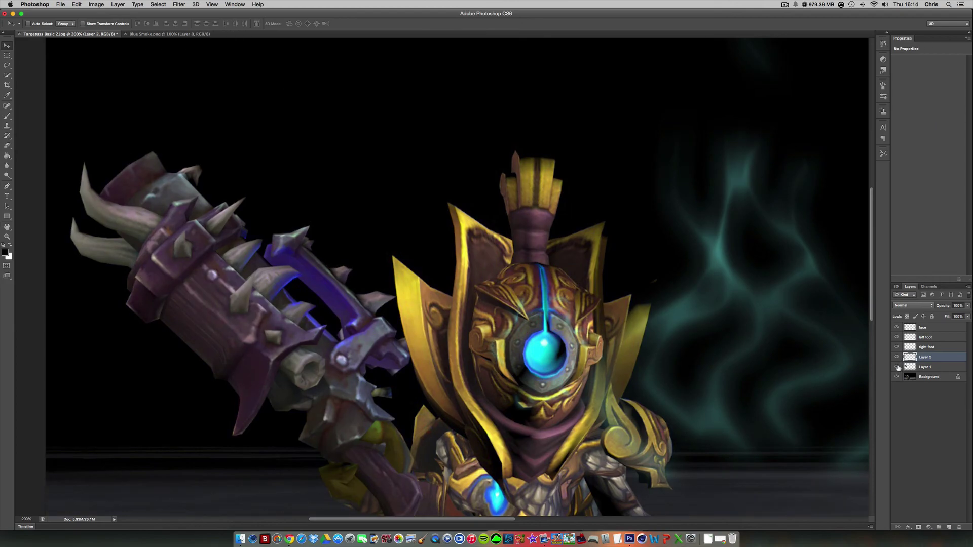
# Delete the duplicated smoke layer from Targetuss Basic 2.jpg.
pyautogui.rightClick(922, 360)
pyautogui.click(849, 299)
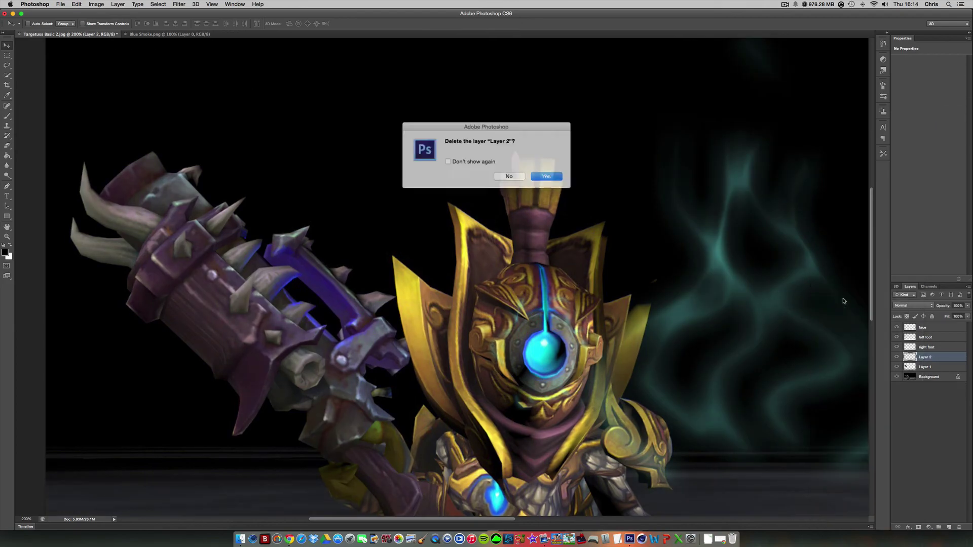
pyautogui.press('Return')
# In Blue Smoke.png, try recolouring the smoke with a merged Color Balance adjustment at +100 blue and a Levels adjustment.
pyautogui.click(169, 34)
pyautogui.click(882, 59)
pyautogui.click(822, 80)
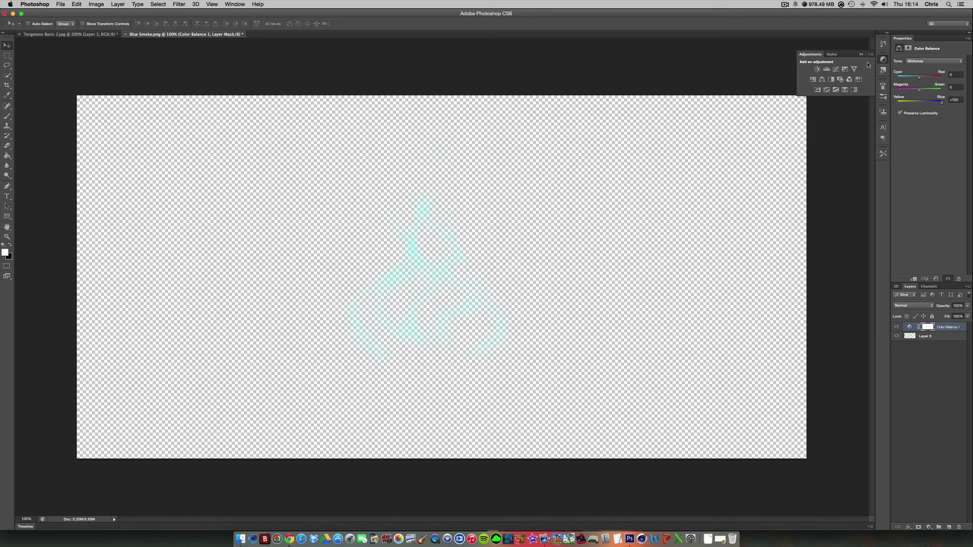
pyautogui.click(882, 60)
pyautogui.press('super+e')
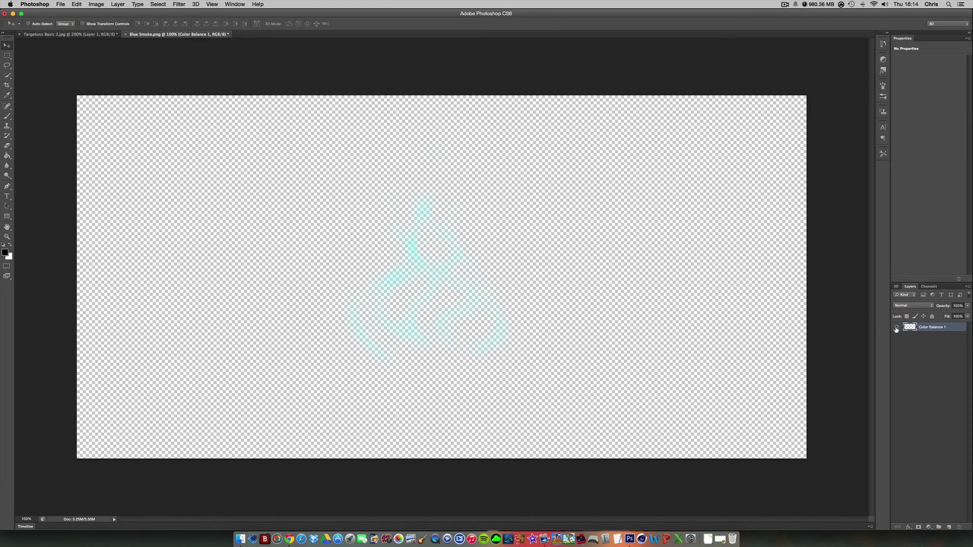
pyautogui.click(882, 59)
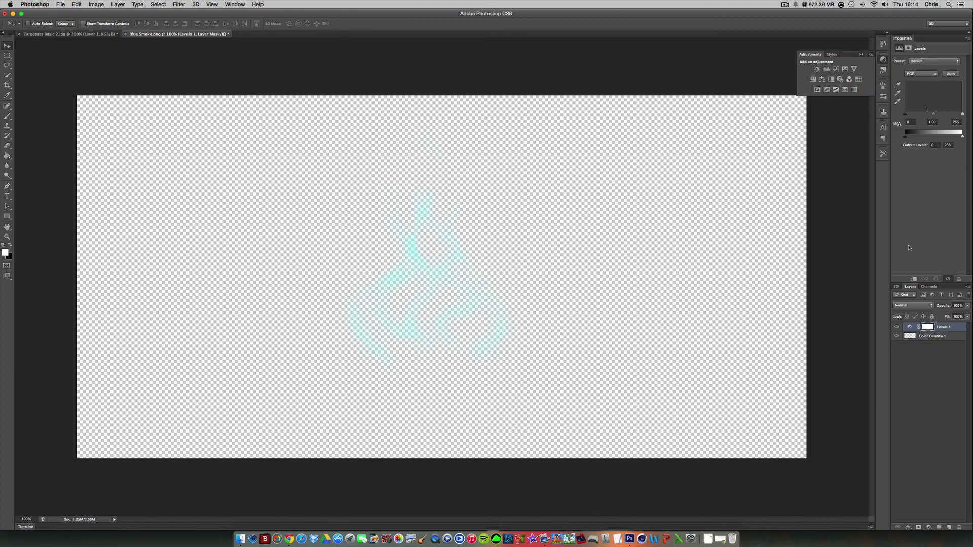
pyautogui.click(882, 60)
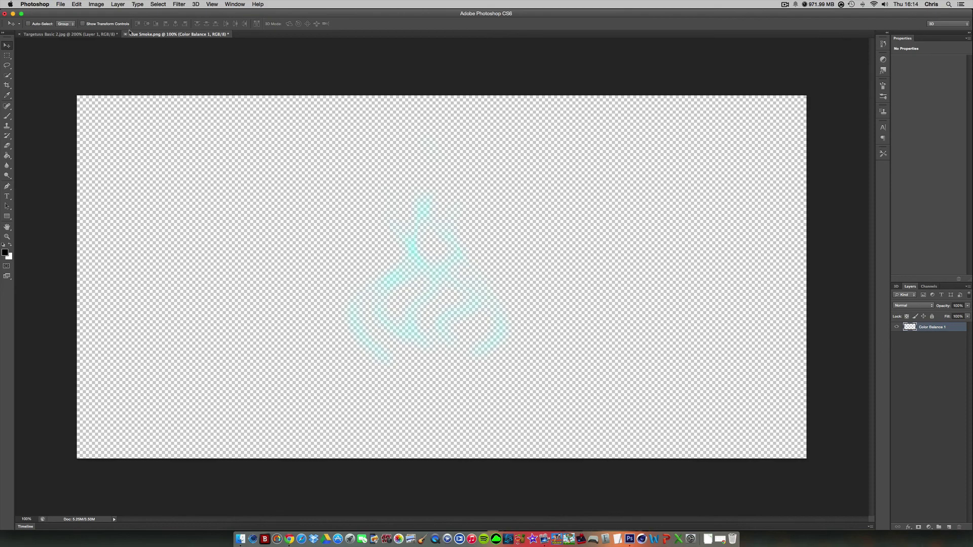
# Close Blue Smoke.png without saving and create a transparent 1024 × 1024 pixel document named "dark blue smoke".
pyautogui.click(125, 34)
pyautogui.click(464, 176)
pyautogui.click(60, 4)
pyautogui.click(66, 14)
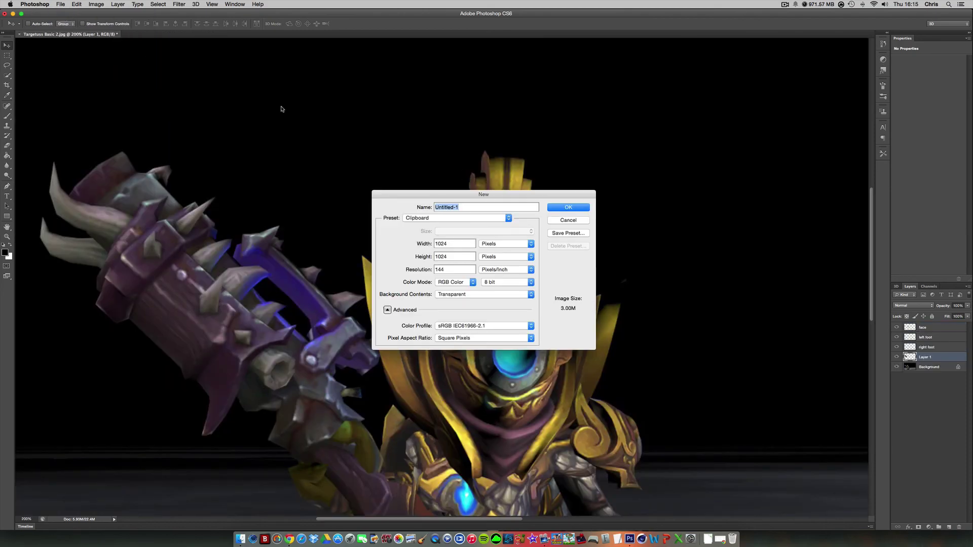
pyautogui.write('dark blue smoke')
pyautogui.press('Return')
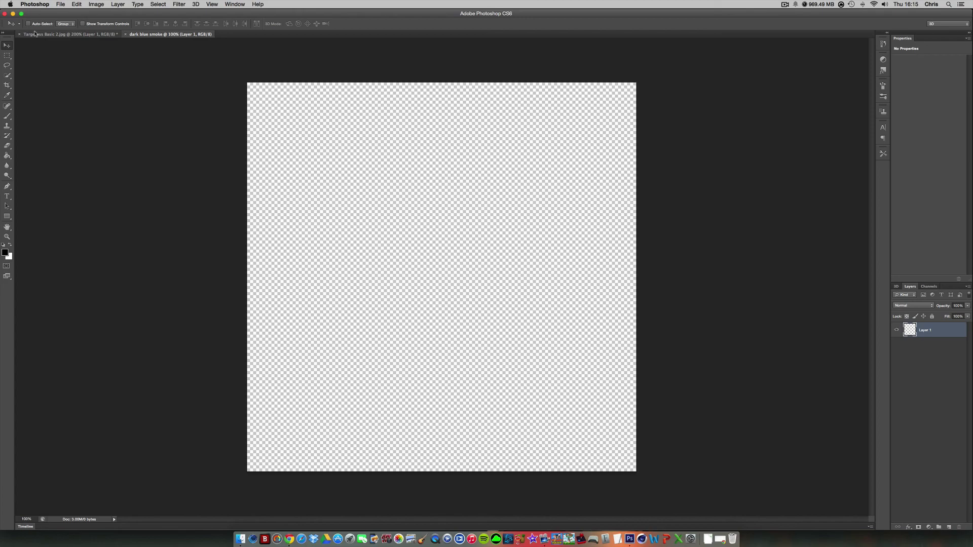
# Sample the weapon's dark blue in Targetuss Basic 2.jpg as the foreground colour and return to the dark blue smoke document.
pyautogui.click(34, 33)
pyautogui.press('i')
pyautogui.click(267, 302)
pyautogui.hotkey('ctrl', 'Tab')
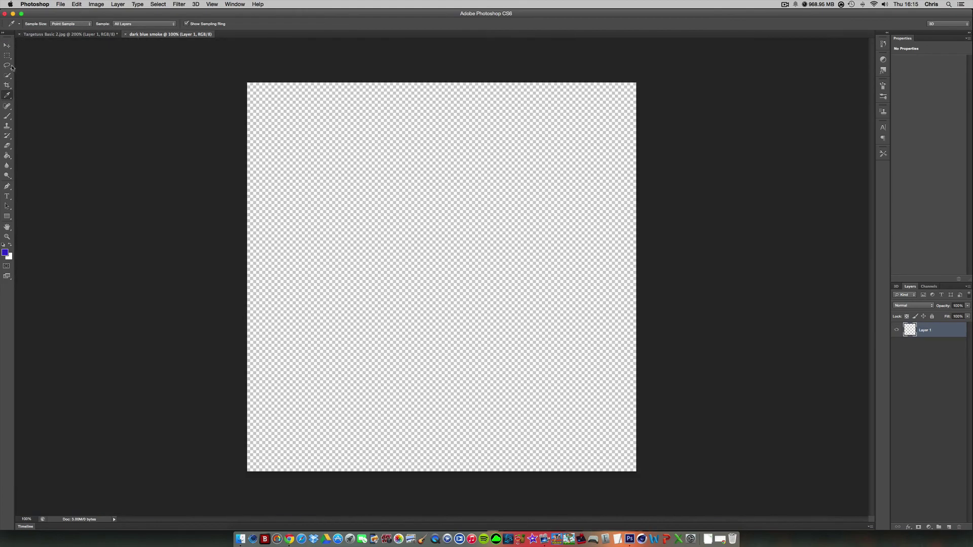
# Add a new layer, fill it with black and place it beneath the transparent layer.
pyautogui.press('b')
pyautogui.press('shift+super+n')
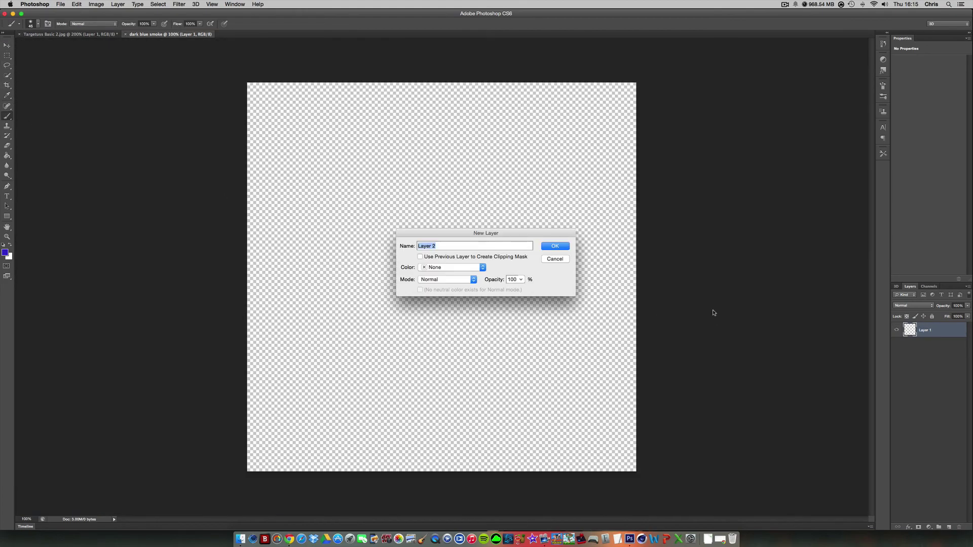
pyautogui.press('Return')
pyautogui.press('g')
pyautogui.click(5, 252)
pyautogui.moveTo(471, 265); pyautogui.dragTo(421, 289)
pyautogui.click(641, 177)
pyautogui.click(603, 254)
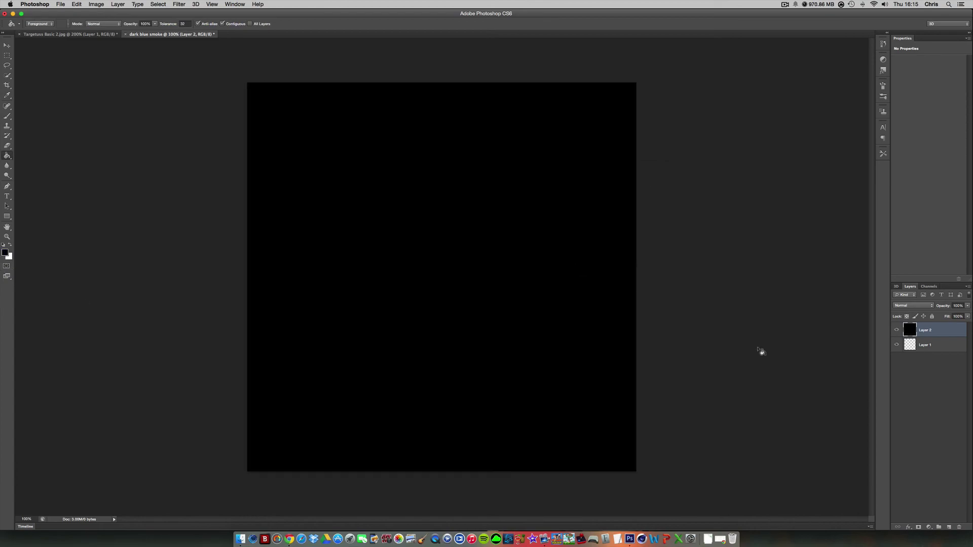
pyautogui.moveTo(930, 330); pyautogui.dragTo(932, 359)
# Sample the weapon's bright blue in Targetuss Basic 2.jpg and brush wavy, crossing smoke strokes onto the transparent layer of dark blue smoke.
pyautogui.click(35, 34)
pyautogui.click(7, 95)
pyautogui.click(267, 302)
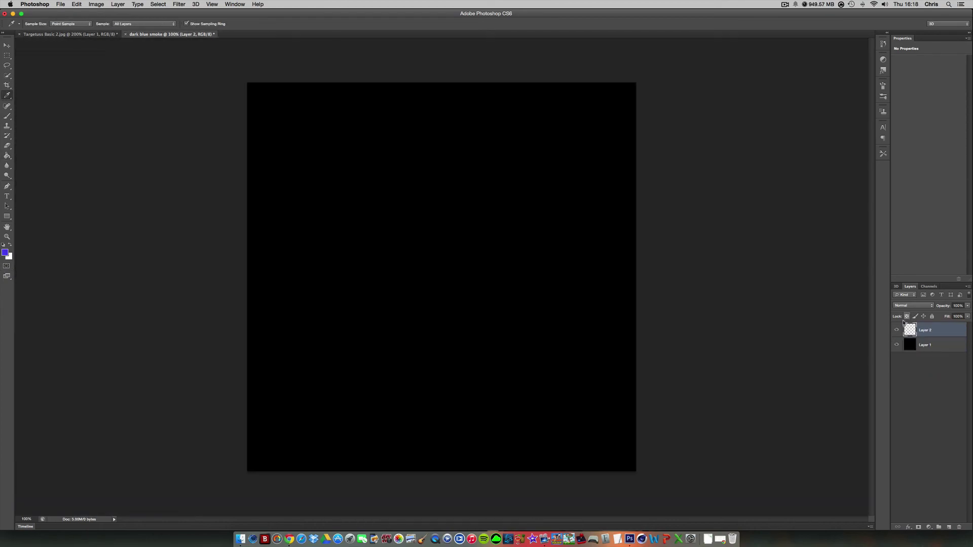
pyautogui.click(10, 118)
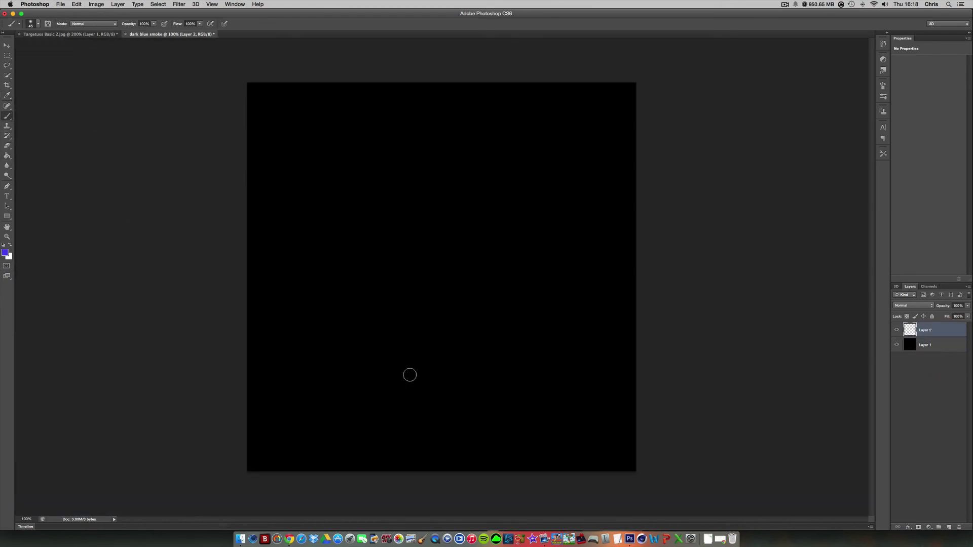
pyautogui.moveTo(409, 373)
pyautogui.mouseDown()
pyautogui.moveTo(456, 91)
pyautogui.moveTo(512, 355)
pyautogui.moveTo(486, 236)
pyautogui.moveTo(539, 335)
pyautogui.mouseUp()
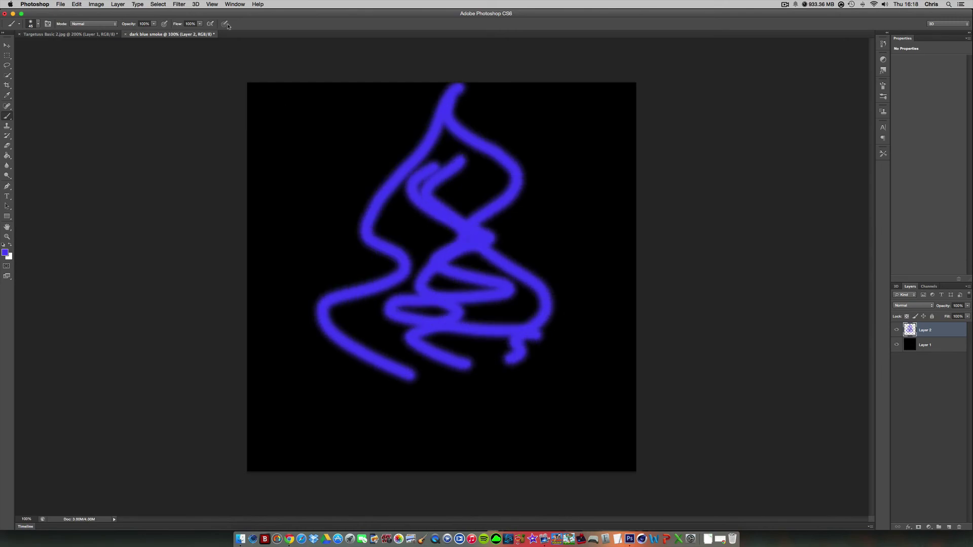
# Apply a Surface Blur with a raised threshold to the blue smoke strokes.
pyautogui.click(179, 4)
pyautogui.moveTo(202, 91)
pyautogui.click(284, 196)
pyautogui.moveTo(527, 293); pyautogui.dragTo(566, 294)
pyautogui.click(605, 169)
# Try the Maximum filter with a 500-pixel radius on the blurred smoke strokes.
pyautogui.click(179, 4)
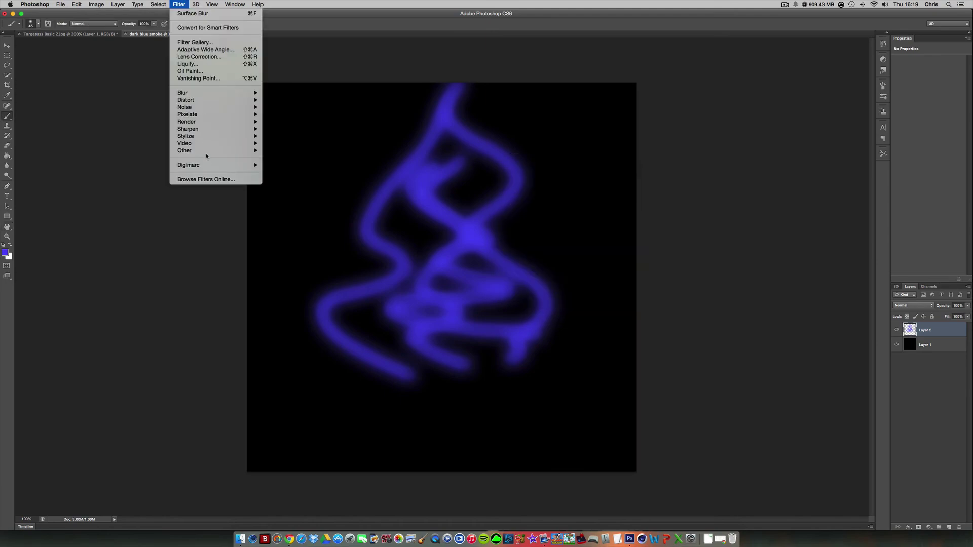
pyautogui.moveTo(187, 151)
pyautogui.click(280, 166)
pyautogui.click(499, 271)
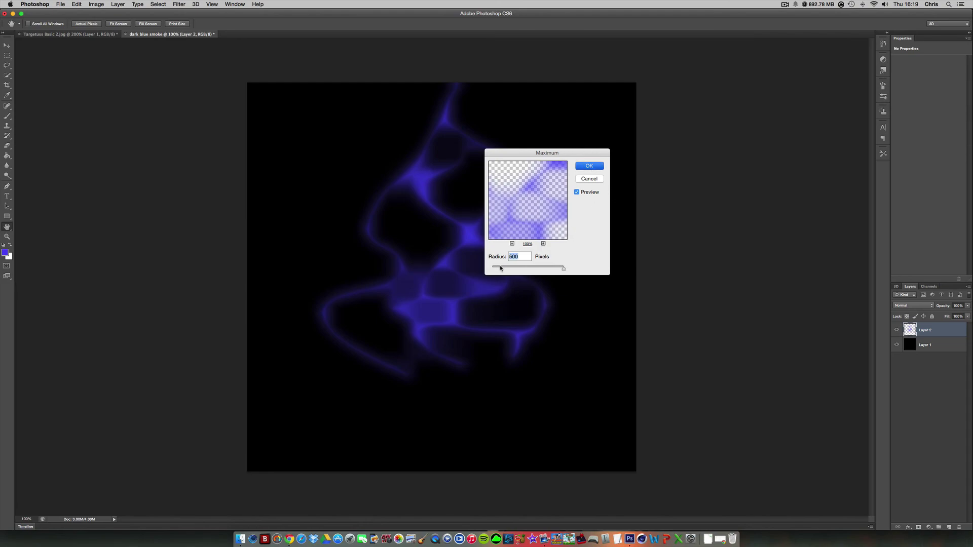
pyautogui.press('Return')
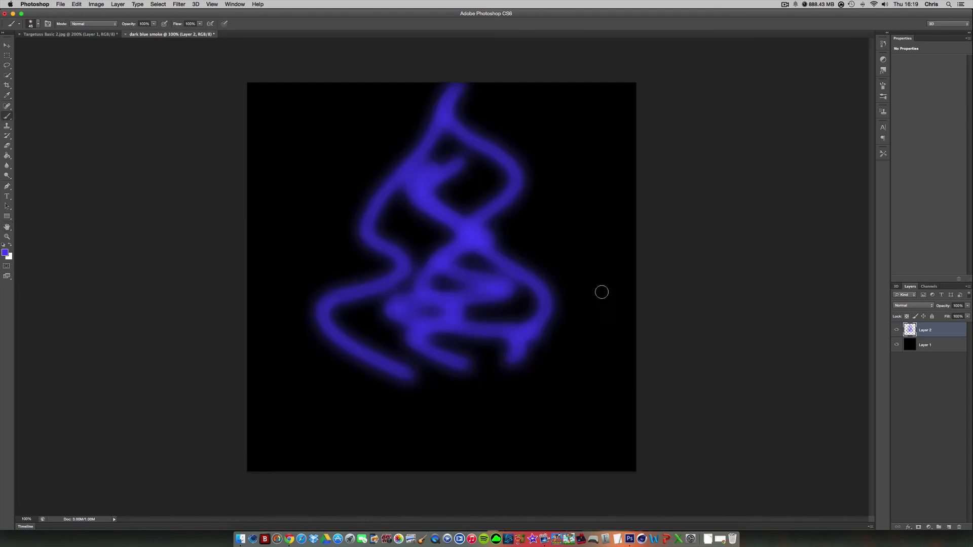
# Apply a second Surface Blur to the smoke with a radius of 30 pixels and a threshold of 197 levels.
pyautogui.click(179, 4)
pyautogui.moveTo(223, 93)
pyautogui.click(287, 193)
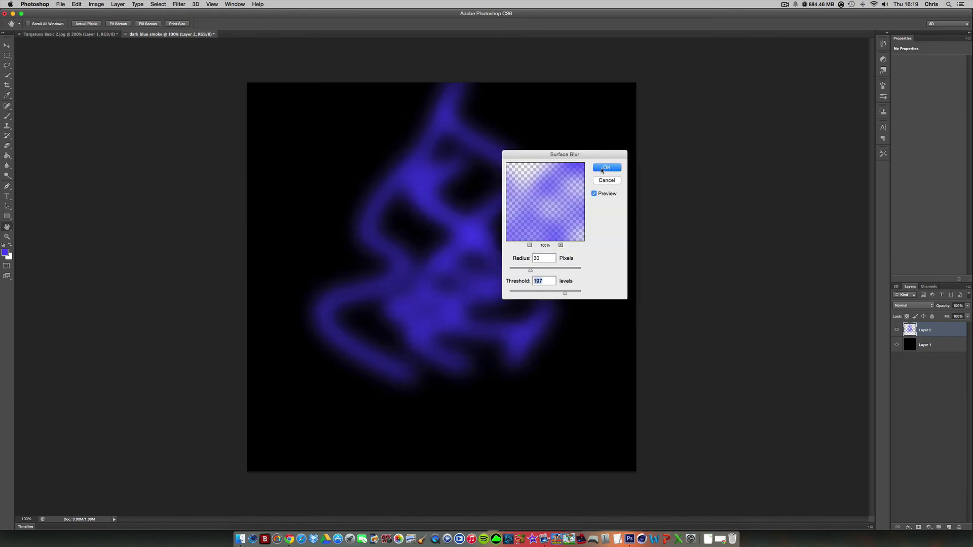
pyautogui.moveTo(560, 293); pyautogui.dragTo(565, 292)
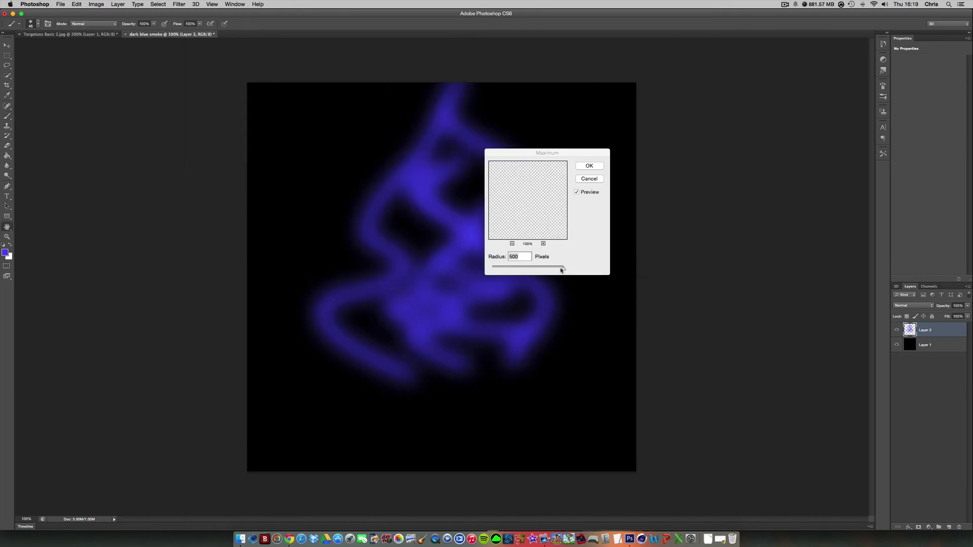
# Apply the Maximum filter to the blue smoke with a radius of 17 pixels.
pyautogui.moveTo(521, 269); pyautogui.dragTo(512, 269)
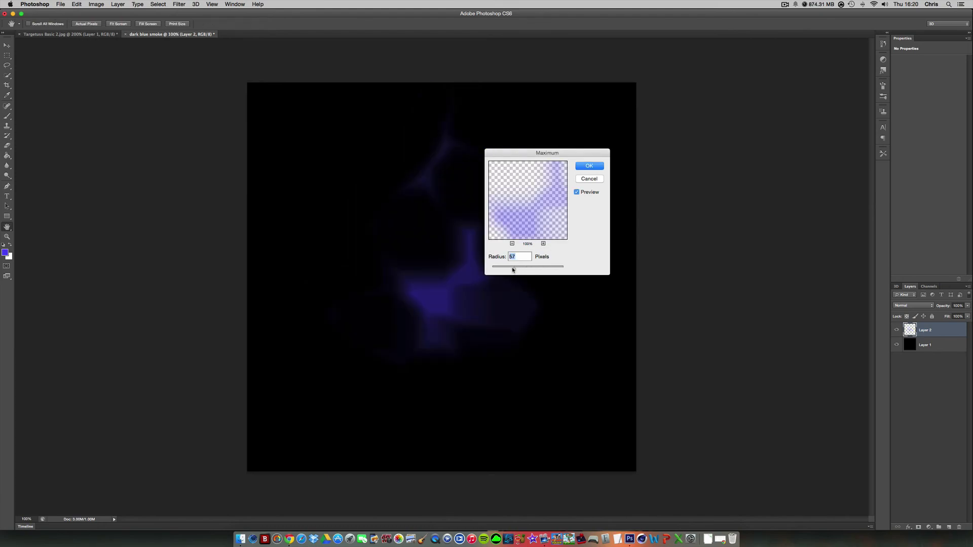
pyautogui.write('10')
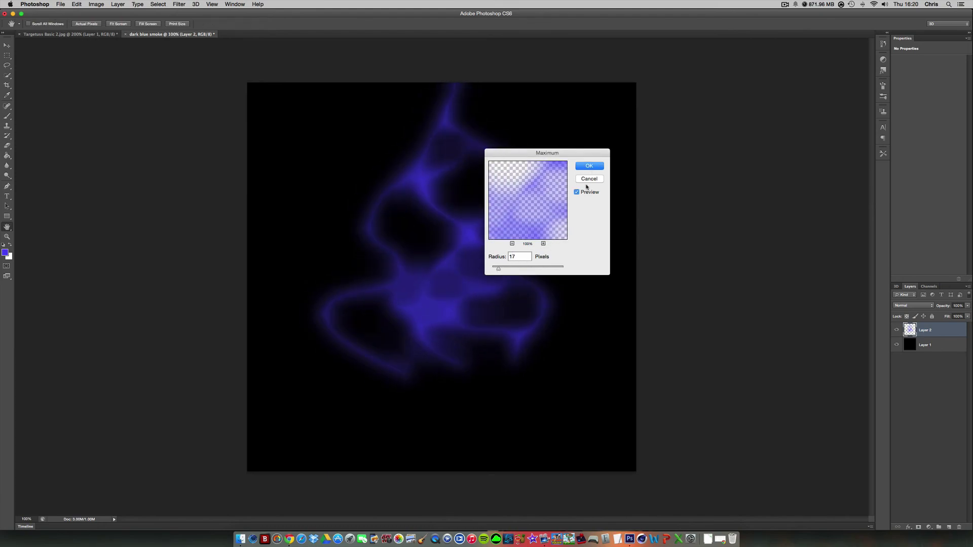
pyautogui.click(590, 167)
# Delete the black Layer 1 from the dark blue smoke document.
pyautogui.rightClick(925, 347)
pyautogui.click(856, 299)
pyautogui.press('Return')
# Duplicate the smoke layer into Targetuss Basic 2.jpg and switch to that document.
pyautogui.rightClick(925, 330)
pyautogui.click(839, 291)
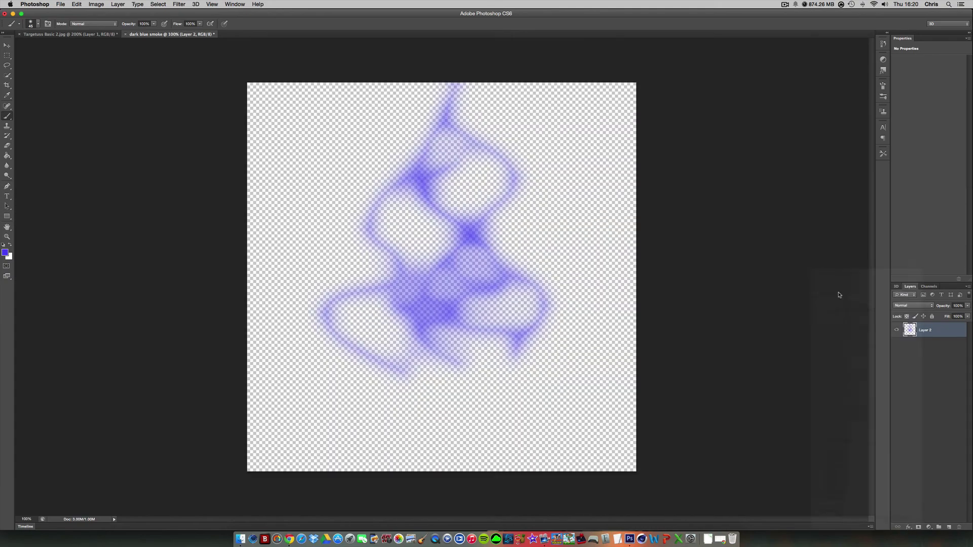
pyautogui.click(498, 271)
pyautogui.click(497, 267)
pyautogui.click(555, 238)
pyautogui.click(69, 34)
# Scale the imported smoke down to a small wisp and place it in the black area beside the character's head.
pyautogui.click(7, 46)
pyautogui.moveTo(390, 283); pyautogui.dragTo(558, 261)
pyautogui.press('super+t')
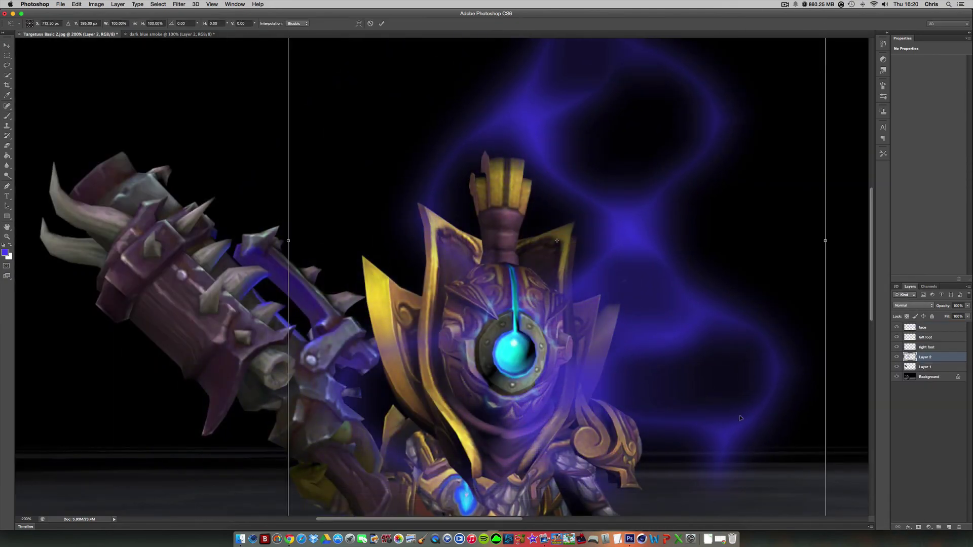
pyautogui.moveTo(738, 419); pyautogui.dragTo(695, 347)
pyautogui.moveTo(781, 477); pyautogui.dragTo(472, 122)
pyautogui.moveTo(414, 98); pyautogui.dragTo(767, 388)
pyautogui.moveTo(825, 412); pyautogui.dragTo(646, 216)
pyautogui.press('Return')
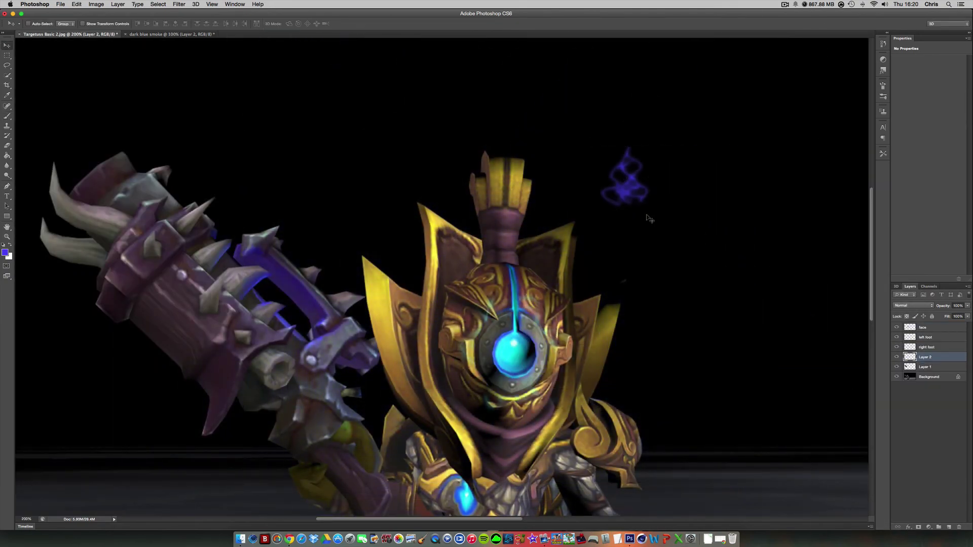
# Rename Layer 1 as weapon.
pyautogui.doubleClick(925, 367)
pyautogui.write('weapon')
pyautogui.press('Return')
# Duplicate the small smoke layer, Layer 2, five times.
pyautogui.click(930, 358)
pyautogui.hotkey('ctrl', 'j')
pyautogui.hotkey('ctrl', 'j')
pyautogui.hotkey('ctrl', 'j')
pyautogui.hotkey('ctrl', 'j')
pyautogui.hotkey('ctrl', 'j')
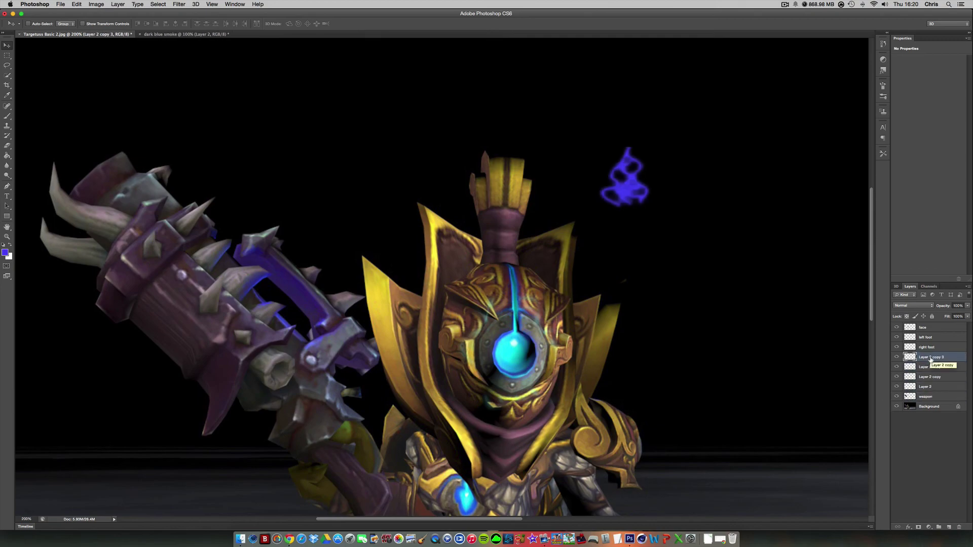
# Place the topmost smoke copy over the upper end of the weapon's glowing blue handle, rotated about 61°.
pyautogui.moveTo(611, 186); pyautogui.dragTo(256, 263)
pyautogui.hotkey('ctrl', 't')
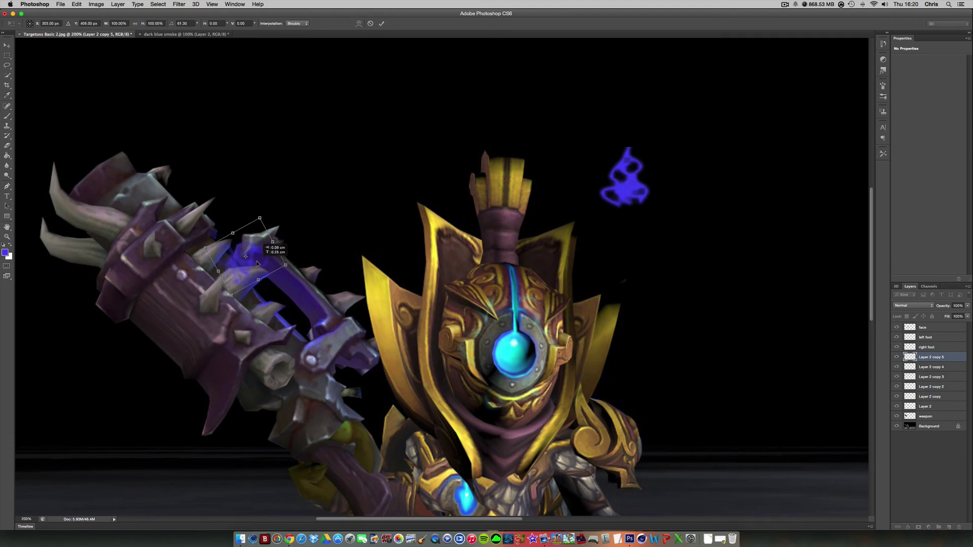
pyautogui.press('Return')
# Place the smoke layers Layer 2 copy 4 and copy 3 along the weapon's glowing handle, transforming copy 4 to fit.
pyautogui.click(923, 367)
pyautogui.moveTo(628, 173); pyautogui.dragTo(314, 283)
pyautogui.hotkey('ctrl', 't')
pyautogui.press('Return')
pyautogui.click(931, 377)
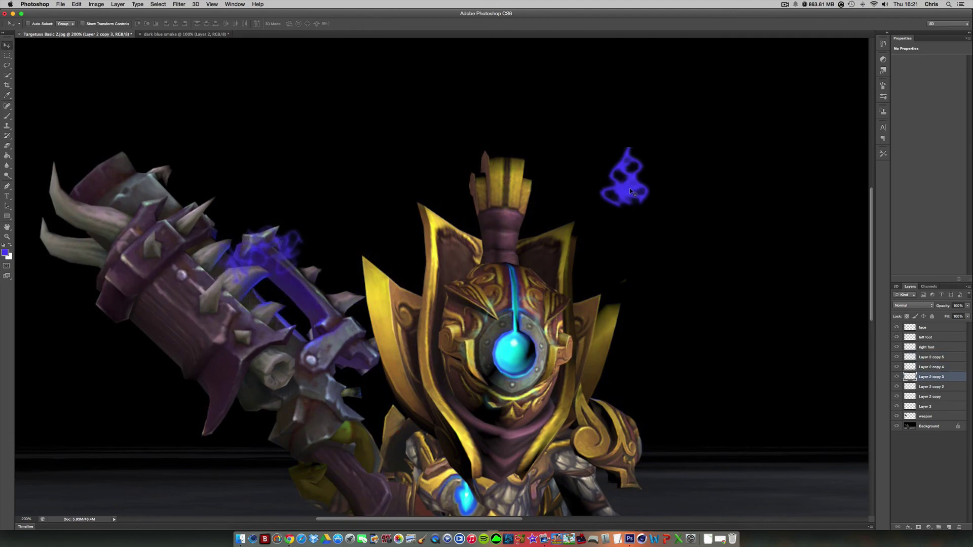
pyautogui.moveTo(633, 191); pyautogui.dragTo(302, 299)
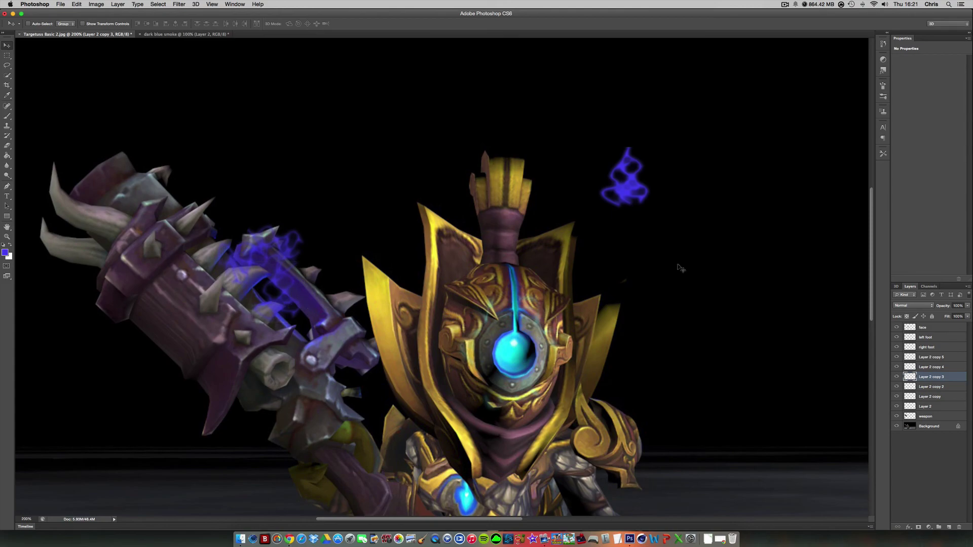
# Move Layer 2 copy 2 onto the middle of the glowing handle and rotate it to follow the handle's slope.
pyautogui.click(925, 386)
pyautogui.moveTo(625, 185); pyautogui.dragTo(316, 299)
pyautogui.press('super+t')
pyautogui.moveTo(358, 280); pyautogui.dragTo(329, 247)
pyautogui.moveTo(328, 291)
pyautogui.mouseDown()
pyautogui.moveTo(318, 289)
pyautogui.moveTo(318, 300)
pyautogui.mouseUp()
pyautogui.moveTo(354, 271); pyautogui.dragTo(319, 290)
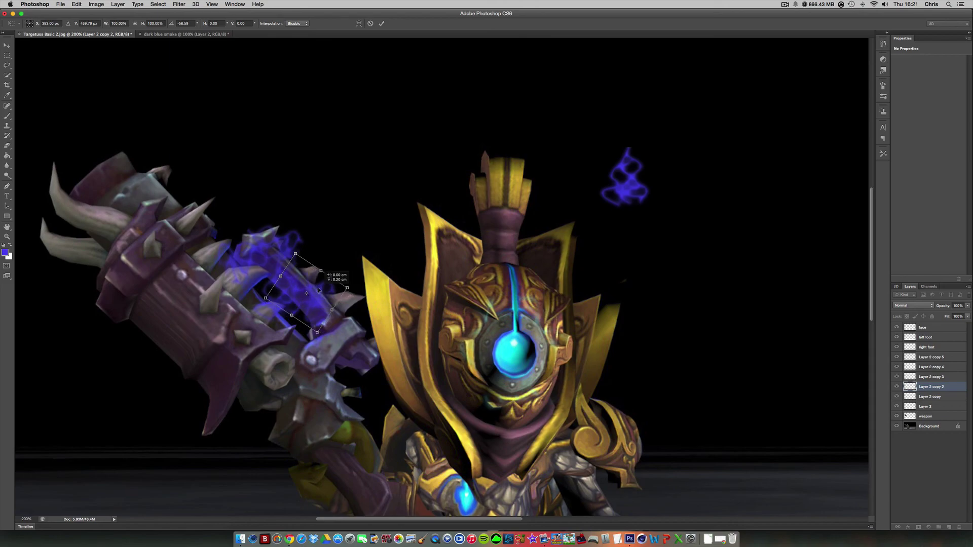
pyautogui.press('Return')
# Move the smoke on Layer 2 copy onto the lower end of the weapon's glowing handle and transform it to fit.
pyautogui.hotkey('alt', '[')
pyautogui.moveTo(683, 218); pyautogui.dragTo(329, 337)
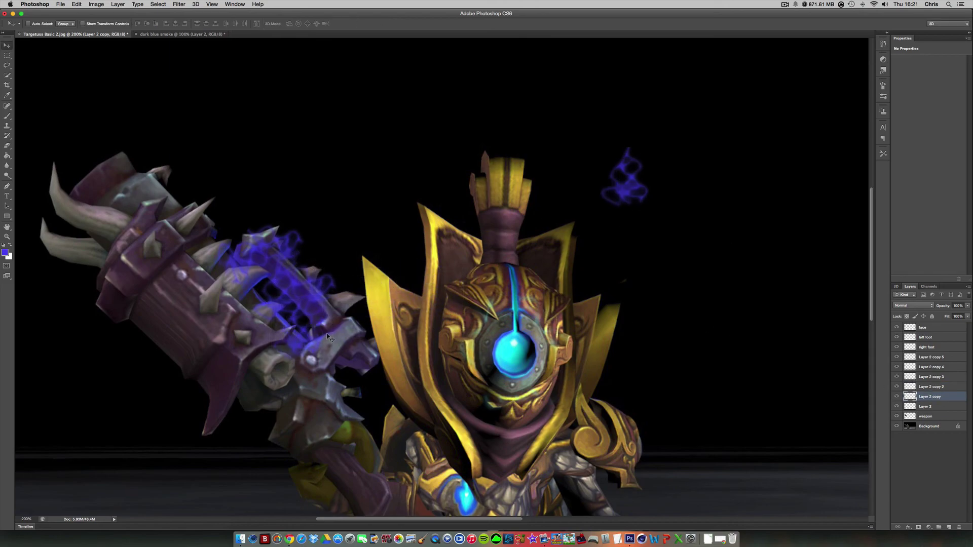
pyautogui.hotkey('ctrl', 't')
pyautogui.press('Return')
# Move the original Layer 2 smoke onto the inner side of the glowing handle and transform it to fit there.
pyautogui.click(942, 408)
pyautogui.moveTo(631, 182); pyautogui.dragTo(260, 297)
pyautogui.hotkey('ctrl', 't')
pyautogui.moveTo(279, 262); pyautogui.dragTo(263, 293)
pyautogui.press('Return')
# Select all six smoke layers and reduce their opacity to 30%.
pyautogui.keyDown('shift'); pyautogui.click(940, 359); pyautogui.keyUp('shift')
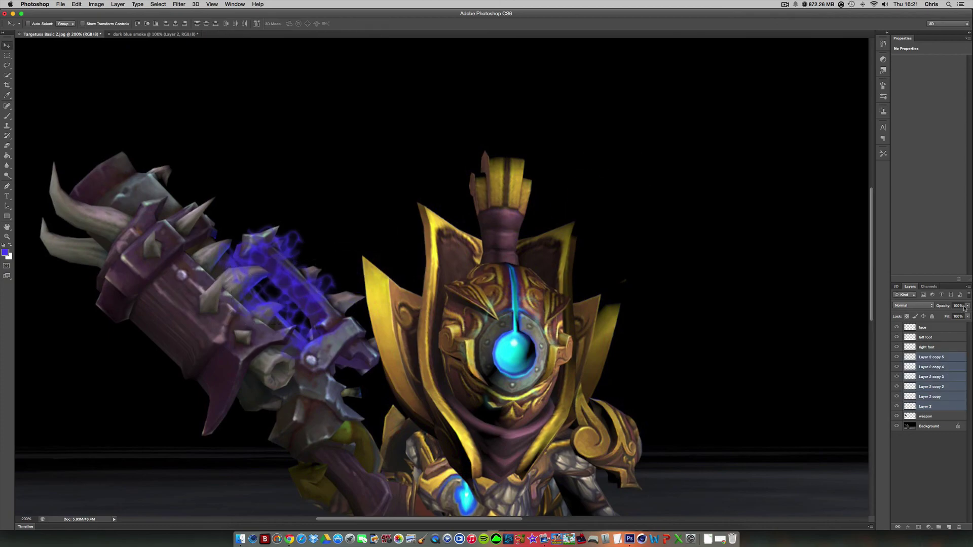
pyautogui.write('4')
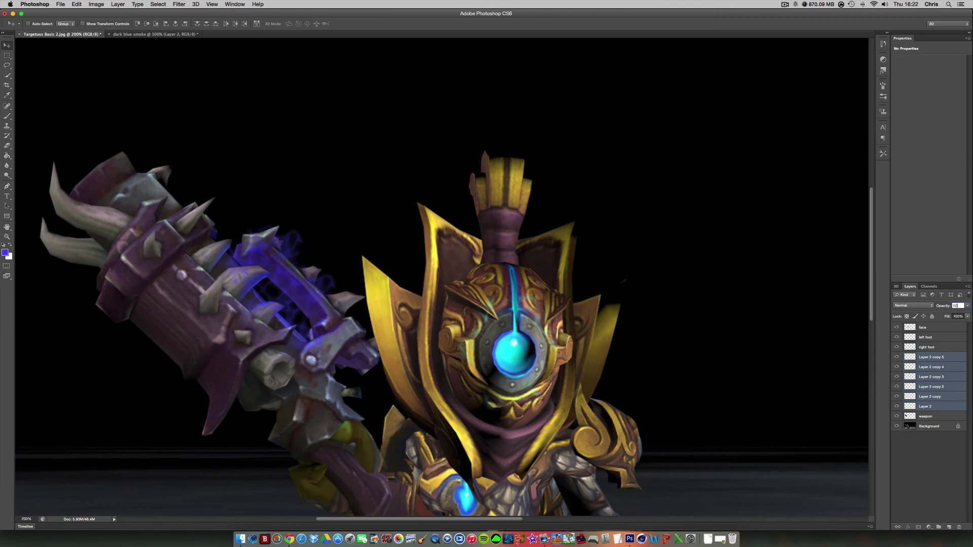
pyautogui.moveTo(961, 307); pyautogui.dragTo(944, 306)
pyautogui.write('40')
pyautogui.press('BackSpace')
pyautogui.press('Return')
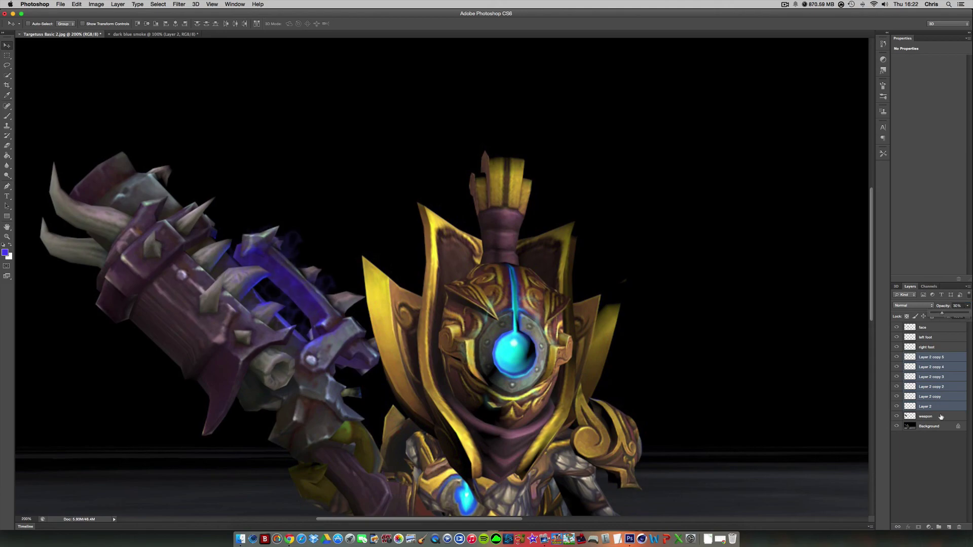
# Try merging the smoke layers, placing the result beneath the weapon layer and merging the two.
pyautogui.hotkey('ctrl', 'e')
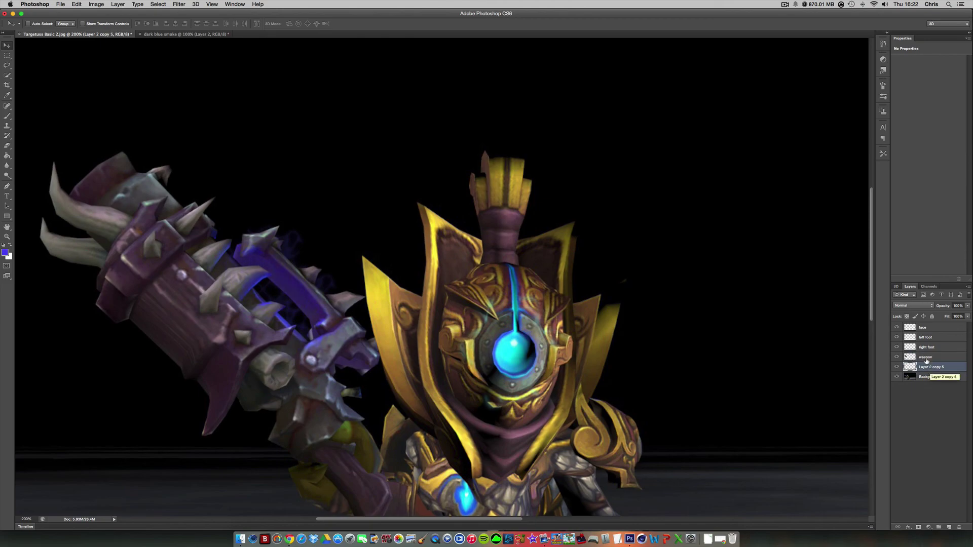
pyautogui.keyDown('shift'); pyautogui.click(926, 361); pyautogui.keyUp('shift')
pyautogui.hotkey('ctrl', 'e')
pyautogui.write('100')
pyautogui.press('Return')
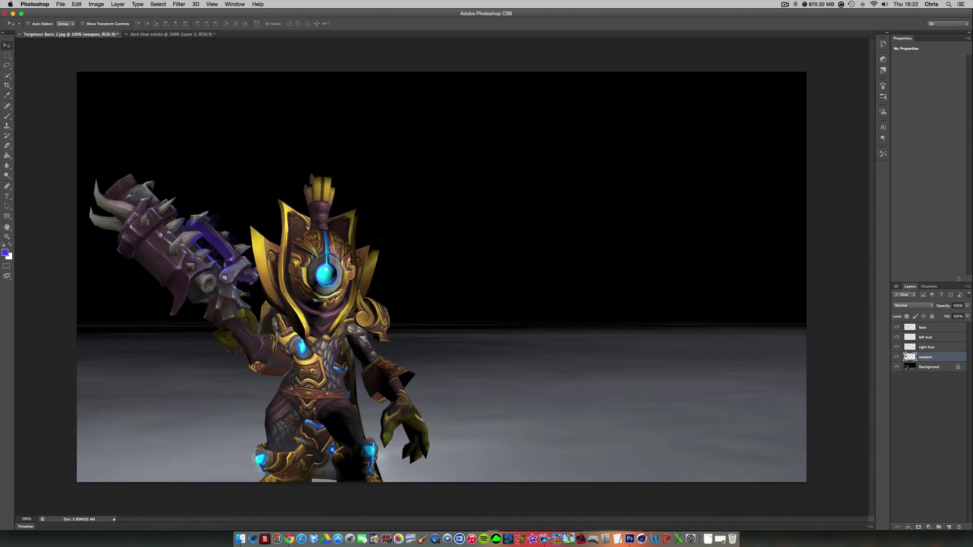
# Undo the weapon merge, try a 200% opacity on the smoke, and step back to the separate smoke layers.
pyautogui.hotkey('ctrl', 'z')
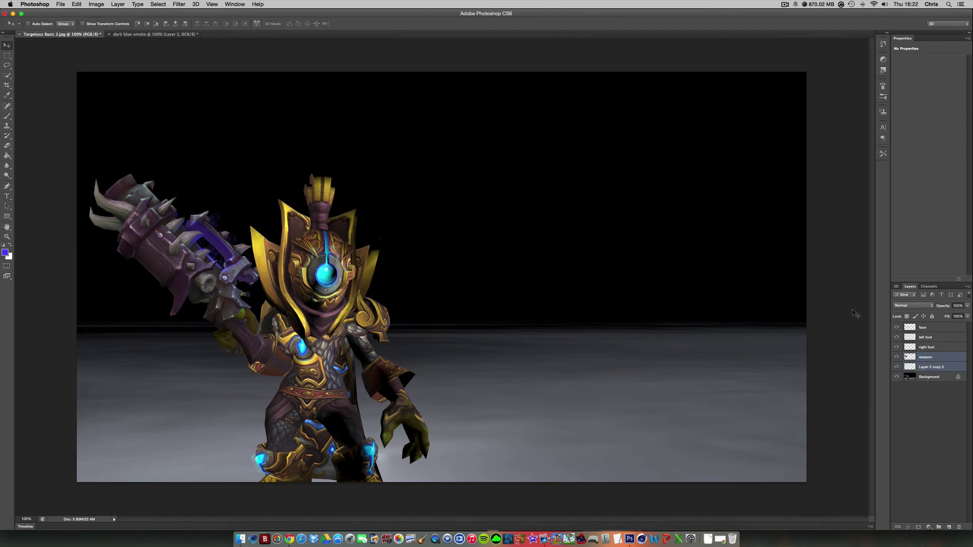
pyautogui.write('200')
pyautogui.press('Return')
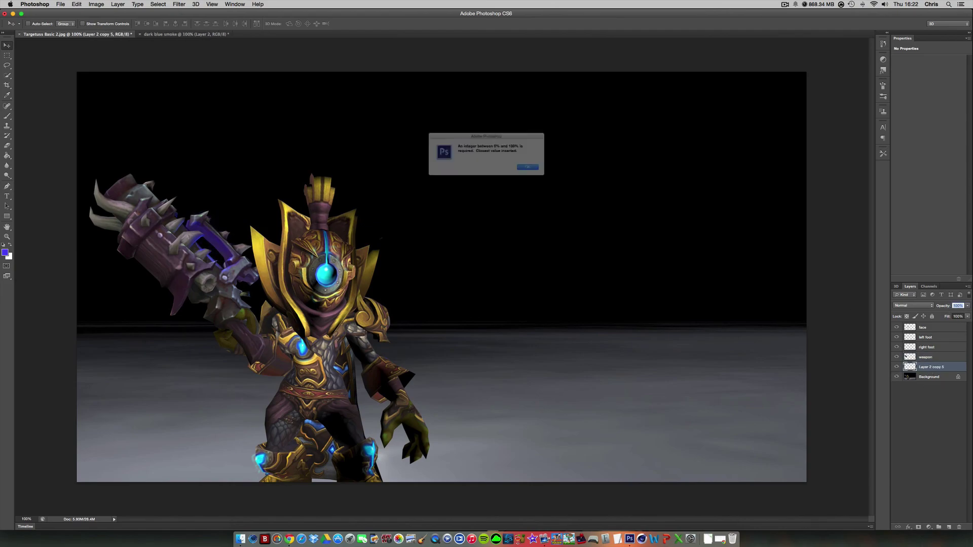
pyautogui.press('Return')
pyautogui.press('alt+super+z')
pyautogui.press('alt+super+z')
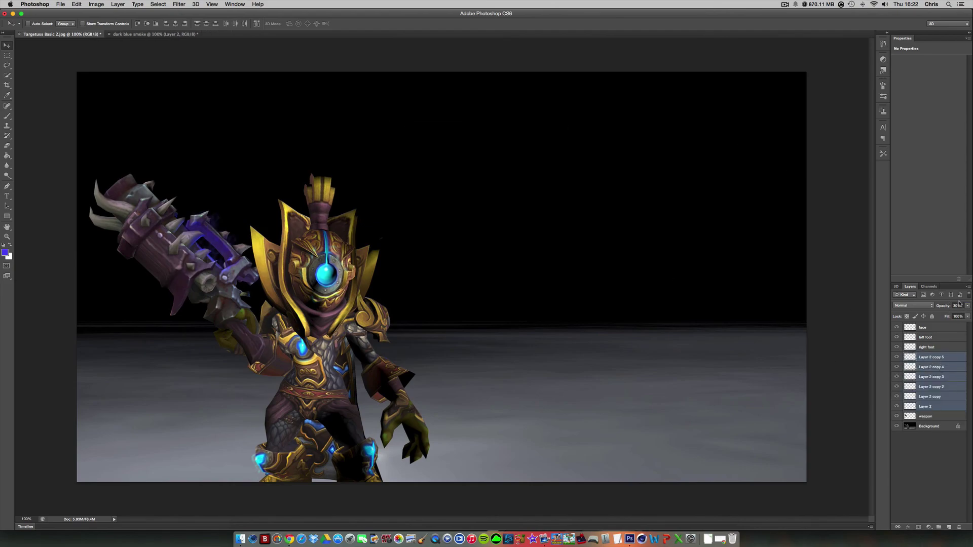
# Set the six selected smoke layers to 45% opacity and merge them into one layer.
pyautogui.write('45')
pyautogui.press('super+e')
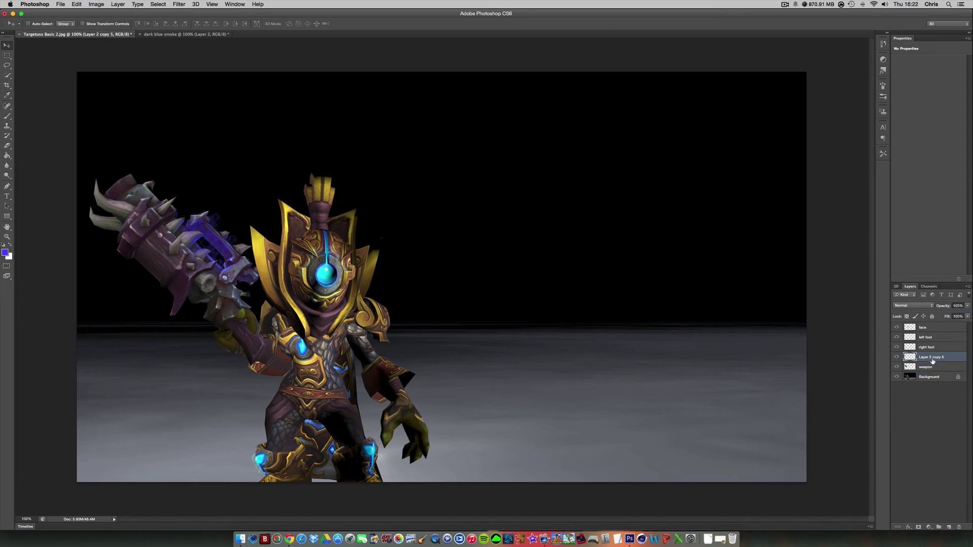
# Move the merged smoke layer beneath the weapon layer and merge the two together.
pyautogui.moveTo(932, 359); pyautogui.dragTo(929, 372)
pyautogui.keyDown('shift'); pyautogui.click(927, 362); pyautogui.keyUp('shift')
pyautogui.press('super+e')
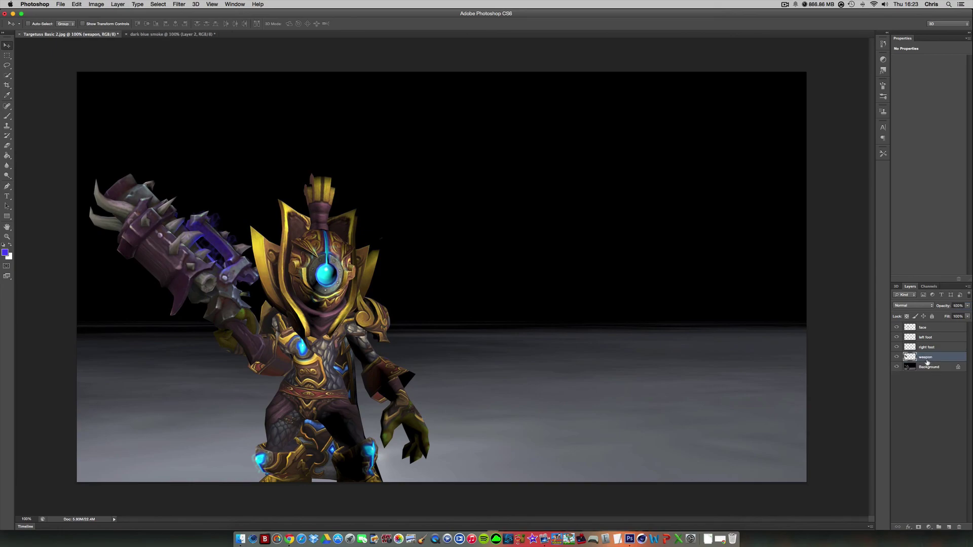
# Save the dark blue smoke document as a PNG in the Important PNG's folder.
pyautogui.click(140, 34)
pyautogui.click(60, 4)
pyautogui.click(76, 92)
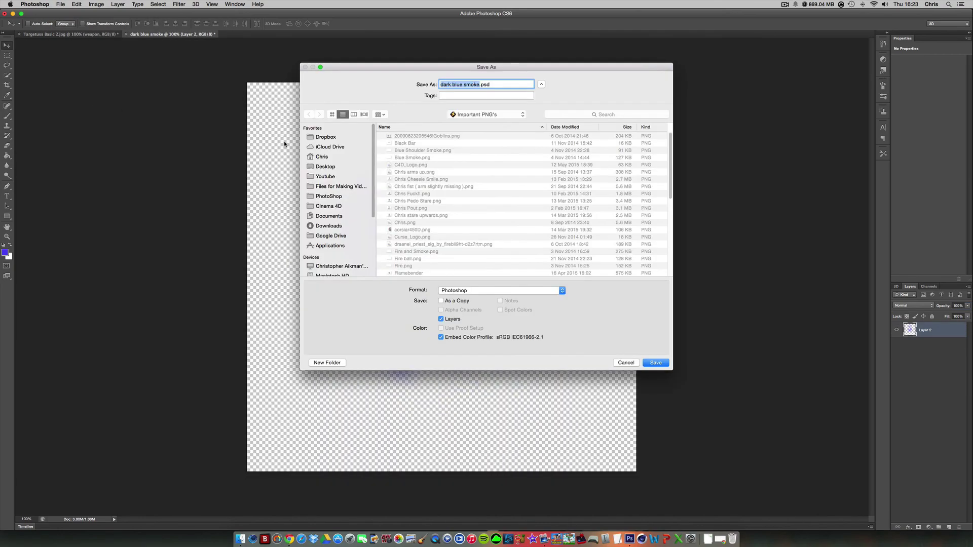
pyautogui.click(499, 290)
pyautogui.click(447, 359)
pyautogui.press('Return')
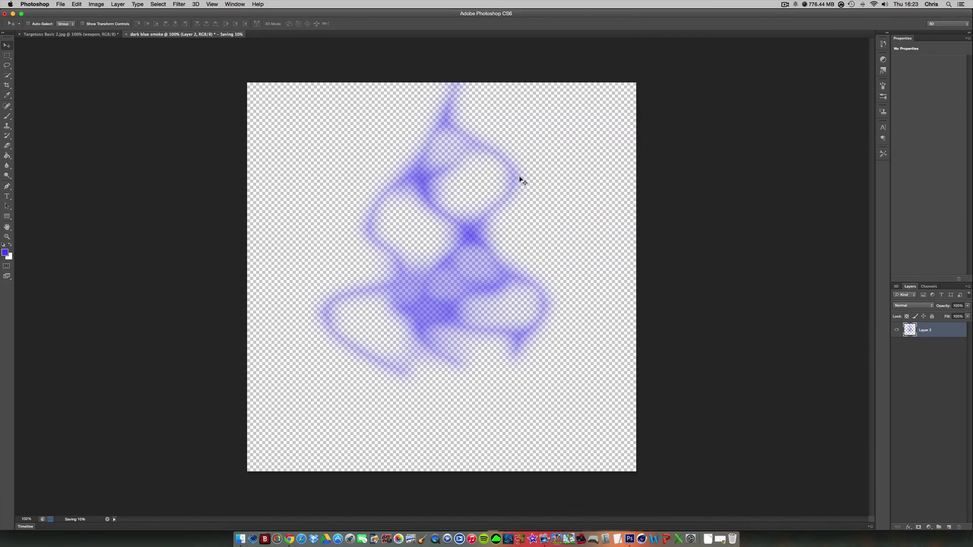
# Switch to Finder and look in PhotoShop's PNG's > Important PNG's folder for the saved smoke file.
pyautogui.click(240, 539)
pyautogui.click(195, 172)
pyautogui.click(260, 123)
pyautogui.click(348, 123)
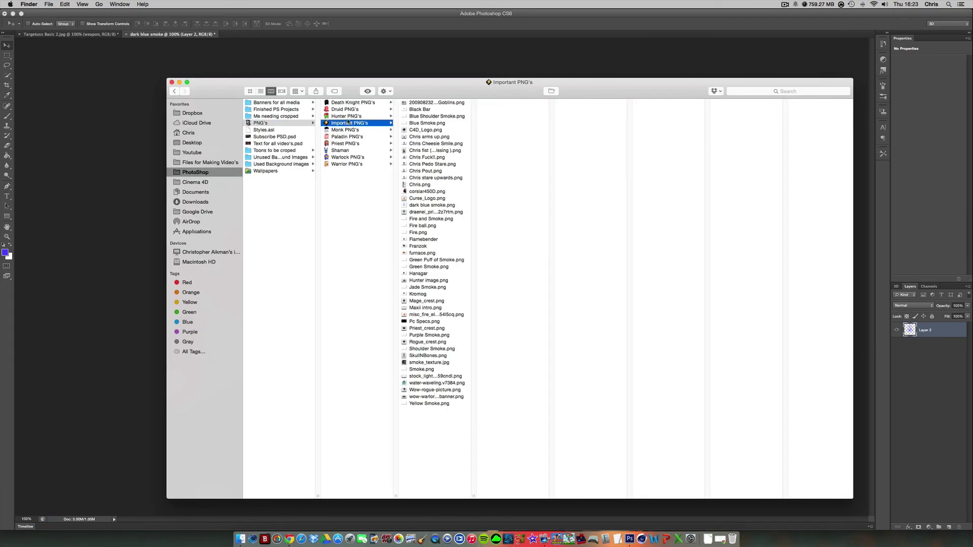
# Return to Photoshop and close the dark blue smoke document.
pyautogui.click(127, 35)
pyautogui.click(127, 35)
pyautogui.click(455, 172)
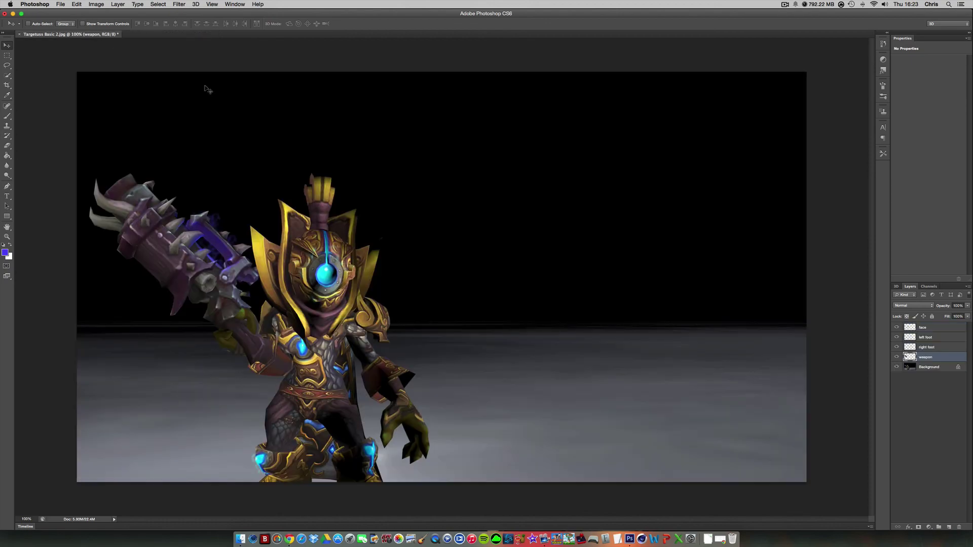
# Open the spider image bonespider_slate.png.
pyautogui.click(61, 4)
pyautogui.click(74, 20)
pyautogui.click(283, 196)
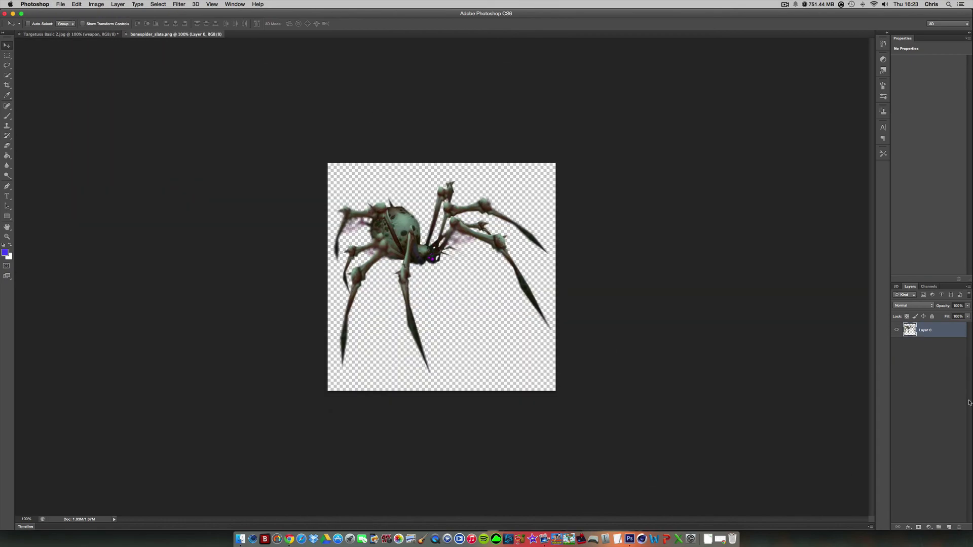
# Duplicate the spider layer into Targetuss Basic 2.jpg and switch to that document.
pyautogui.rightClick(928, 330)
pyautogui.click(881, 289)
pyautogui.click(447, 269)
pyautogui.click(448, 265)
pyautogui.click(555, 239)
pyautogui.click(97, 34)
# Place the spider on the empty floor opposite the character and flip it horizontally.
pyautogui.moveTo(206, 140); pyautogui.dragTo(634, 329)
pyautogui.click(77, 4)
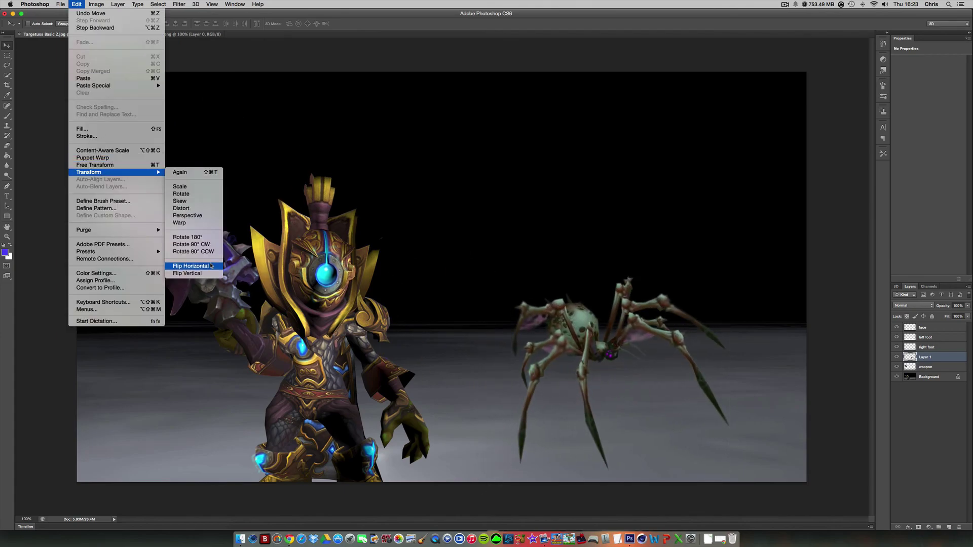
pyautogui.click(188, 266)
# Lower the spider layer's opacity and rotate the spider about 7° counter-clockwise.
pyautogui.write('40')
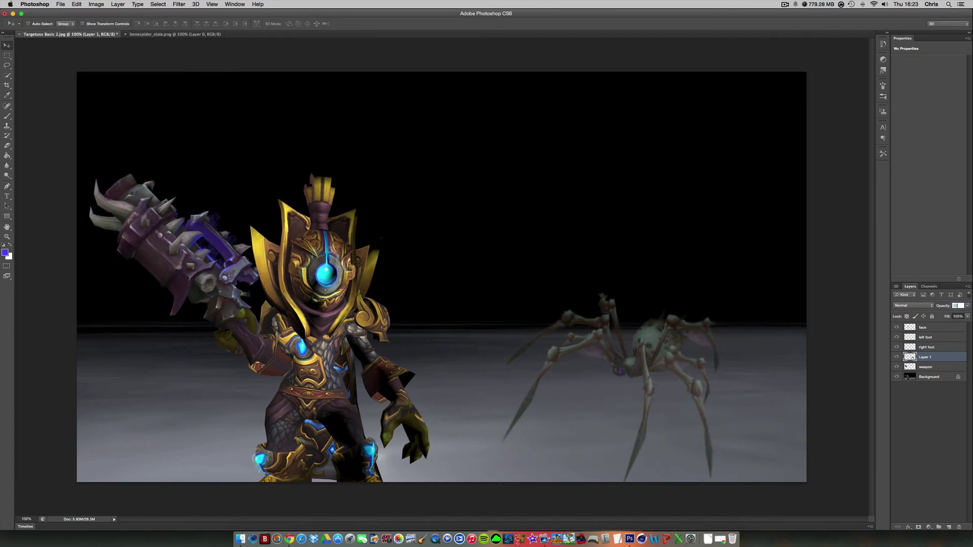
pyautogui.press('super+t')
pyautogui.moveTo(747, 351); pyautogui.dragTo(745, 330)
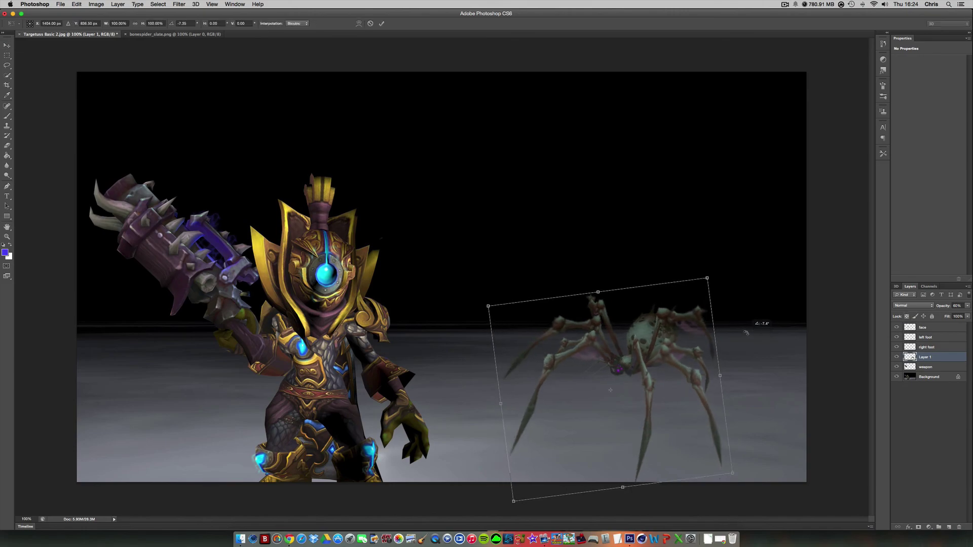
pyautogui.press('Return')
# Reposition the spider slightly smaller on the floor and rename its layer as main pet.
pyautogui.moveTo(688, 347); pyautogui.dragTo(671, 353)
pyautogui.press('super+t')
pyautogui.moveTo(703, 300); pyautogui.dragTo(673, 336)
pyautogui.press('Return')
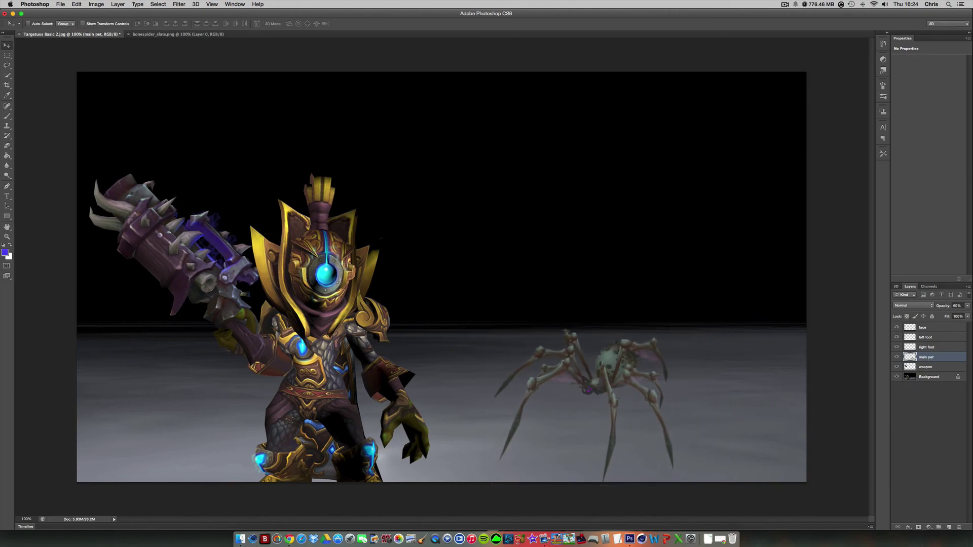
# Duplicate the main pet layer five times.
pyautogui.hotkey('ctrl', 'j')
pyautogui.hotkey('ctrl', 'j')
pyautogui.hotkey('ctrl', 'j')
pyautogui.hotkey('ctrl', 'j')
pyautogui.hotkey('ctrl', 'j')
# Scale main pet copy 5 down to a tiny spider and place it in the distance behind the main spider.
pyautogui.moveTo(616, 370); pyautogui.dragTo(719, 350)
pyautogui.press('super+t')
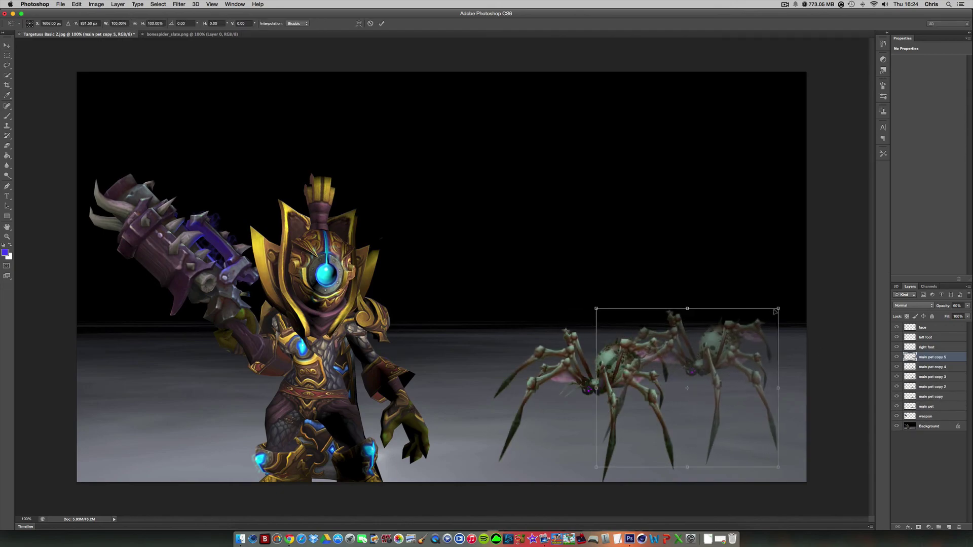
pyautogui.moveTo(778, 308); pyautogui.dragTo(727, 309)
pyautogui.press('Return')
# Scale main pet copy 4 down to a tiny spider and place it beside the first distant one.
pyautogui.click(932, 367)
pyautogui.hotkey('ctrl', 't')
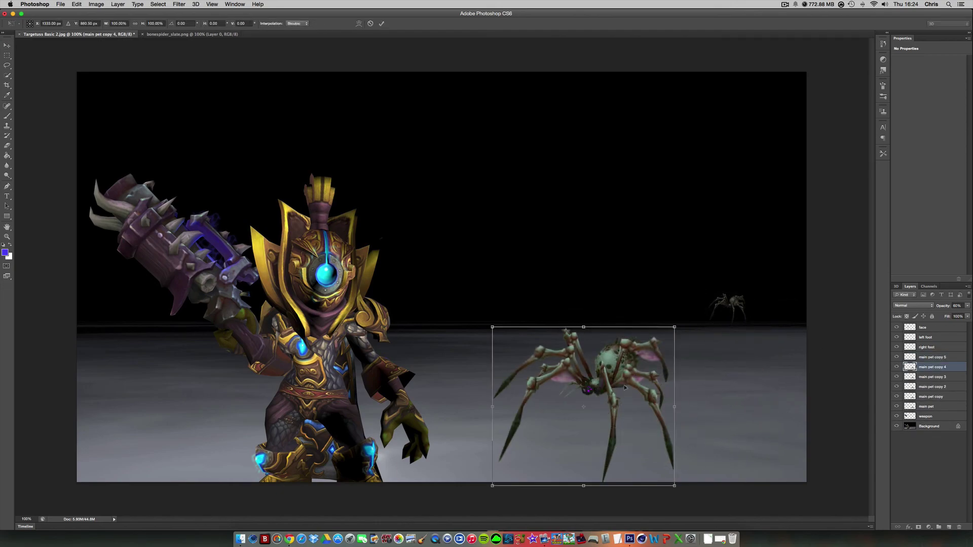
pyautogui.moveTo(674, 327); pyautogui.dragTo(772, 290)
pyautogui.press('Return')
# Scale main pet copy 3 down to a small spider and place it at the far end of the distant row.
pyautogui.click(932, 376)
pyautogui.press('super+t')
pyautogui.press('Return')
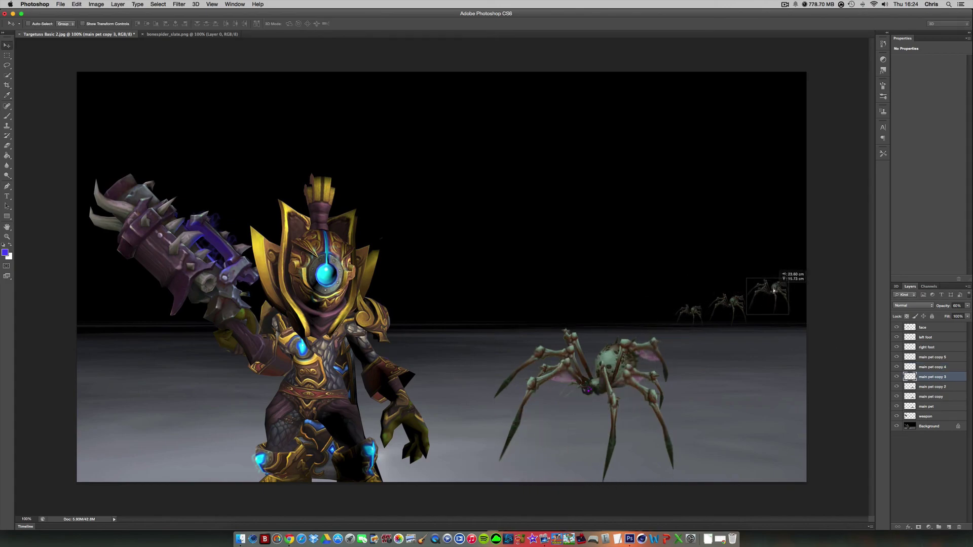
# Scale main pet copy 2 down to a small spider and place it apart from the main spider.
pyautogui.click(932, 387)
pyautogui.hotkey('ctrl', 't')
pyautogui.moveTo(673, 327); pyautogui.dragTo(713, 388)
pyautogui.press('Return')
# Scale the main pet copy layer down to match the small spiders and position it separately.
pyautogui.click(932, 397)
pyautogui.hotkey('ctrl', 't')
pyautogui.press('Return')
# Identify main pet copy 4 by toggling layer visibility, move it beside the main spider's rear legs and flip it horizontally.
pyautogui.click(927, 387)
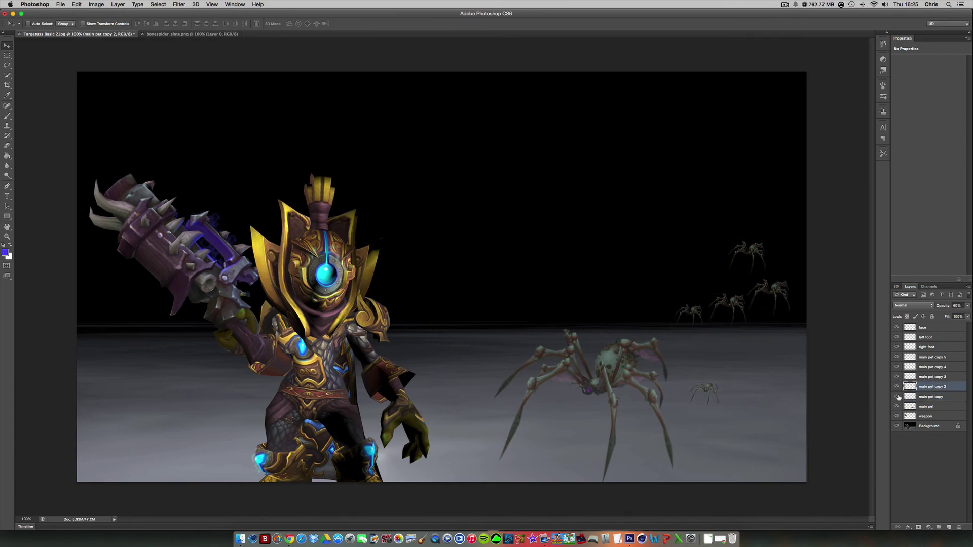
pyautogui.click(896, 377)
pyautogui.click(896, 377)
pyautogui.click(896, 367)
pyautogui.click(897, 367)
pyautogui.click(931, 367)
pyautogui.moveTo(694, 316); pyautogui.dragTo(664, 379)
pyautogui.click(76, 5)
pyautogui.moveTo(103, 175)
pyautogui.click(191, 266)
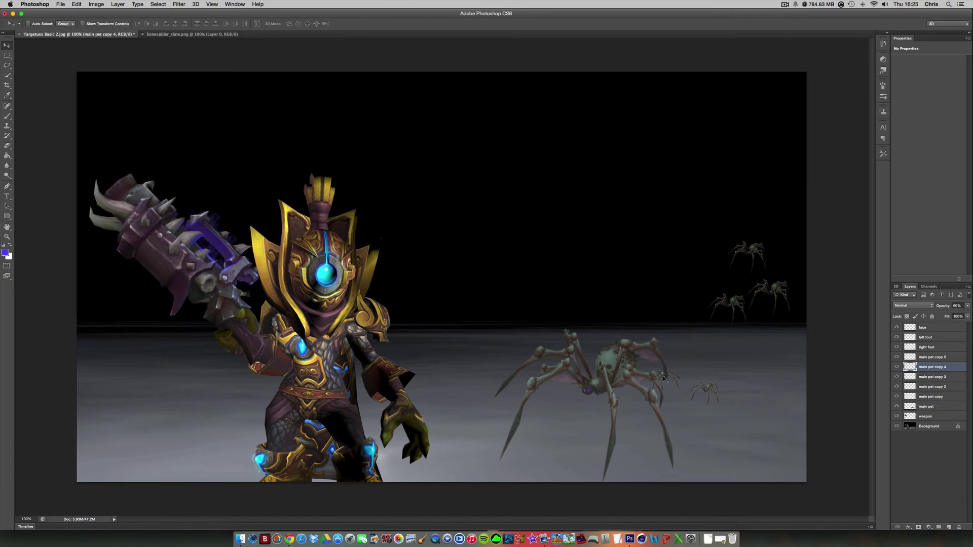
# Move the main pet copy 3 spider down onto the floor at the far end of the small spiders behind the main spider.
pyautogui.moveTo(737, 308); pyautogui.dragTo(682, 374)
pyautogui.click(957, 377)
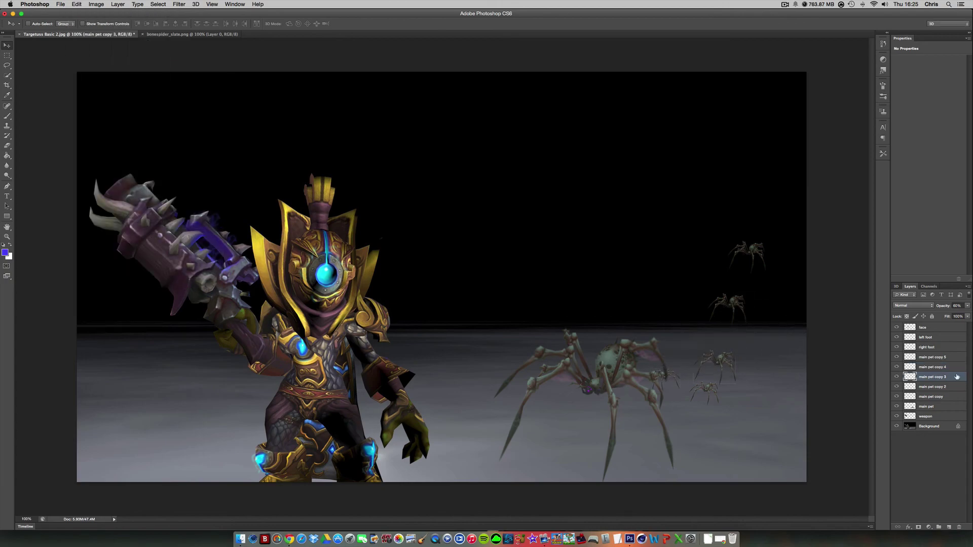
pyautogui.moveTo(743, 416); pyautogui.dragTo(758, 388)
# Move the main pet copy spider down onto the floor just beside the main spider's raised rear leg.
pyautogui.click(931, 387)
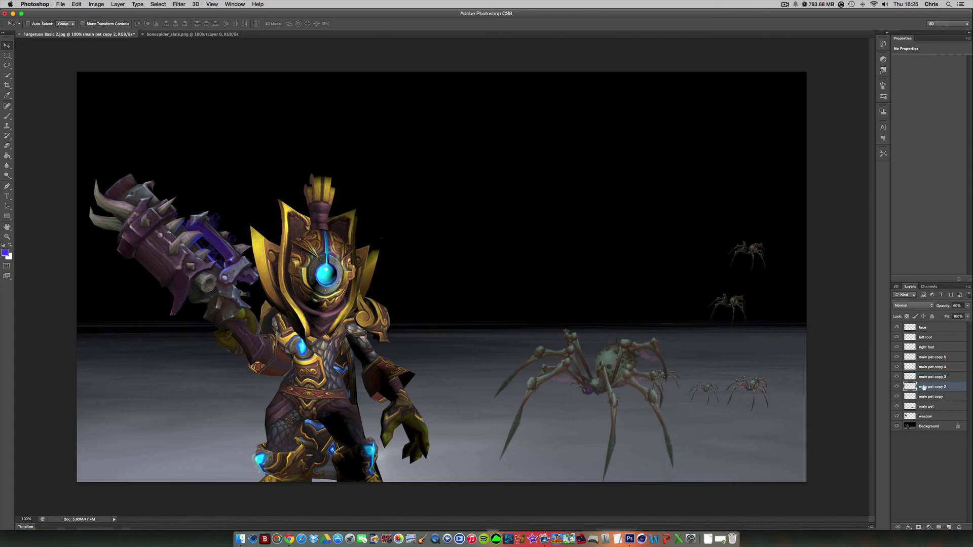
pyautogui.keyDown('super'); pyautogui.click(744, 261); pyautogui.keyUp('super')
pyautogui.moveTo(745, 261); pyautogui.dragTo(692, 357)
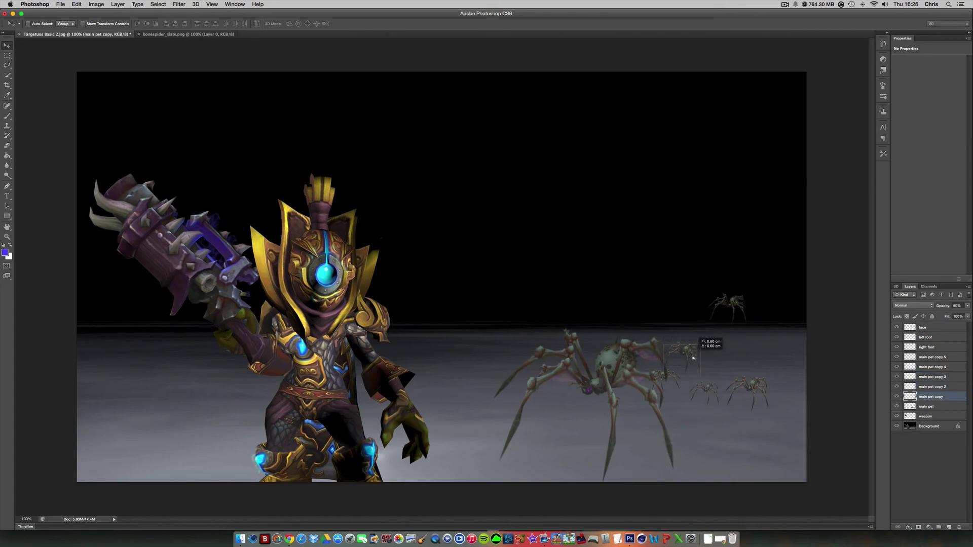
# Move the main pet copy 5 spider down beside the main spider's rear legs and flip it horizontally.
pyautogui.click(912, 357)
pyautogui.moveTo(727, 306); pyautogui.dragTo(686, 387)
pyautogui.click(77, 4)
pyautogui.moveTo(101, 172)
pyautogui.click(192, 266)
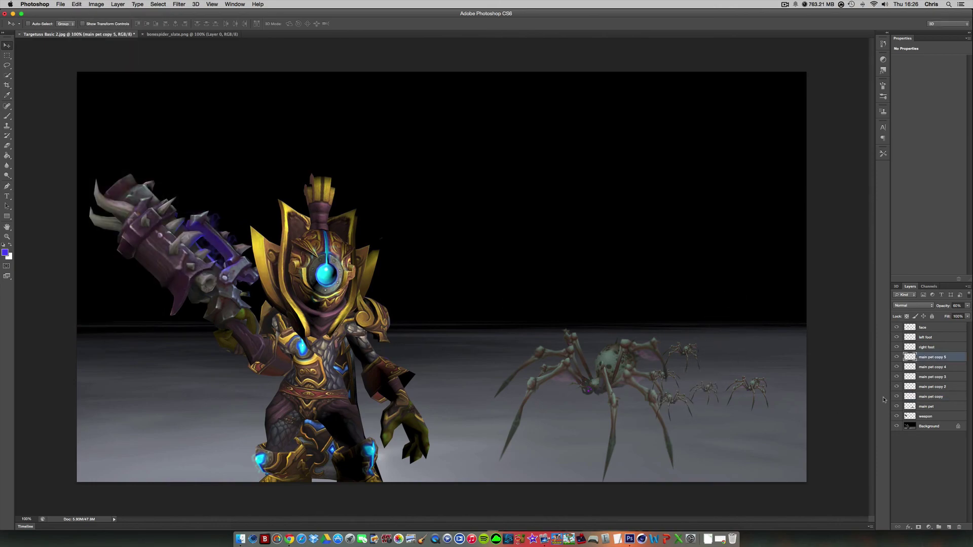
# Lower the opacity of the five small spider layers, main pet copy through main pet copy 5.
pyautogui.keyDown('shift'); pyautogui.click(934, 398); pyautogui.keyUp('shift')
pyautogui.click(947, 306)
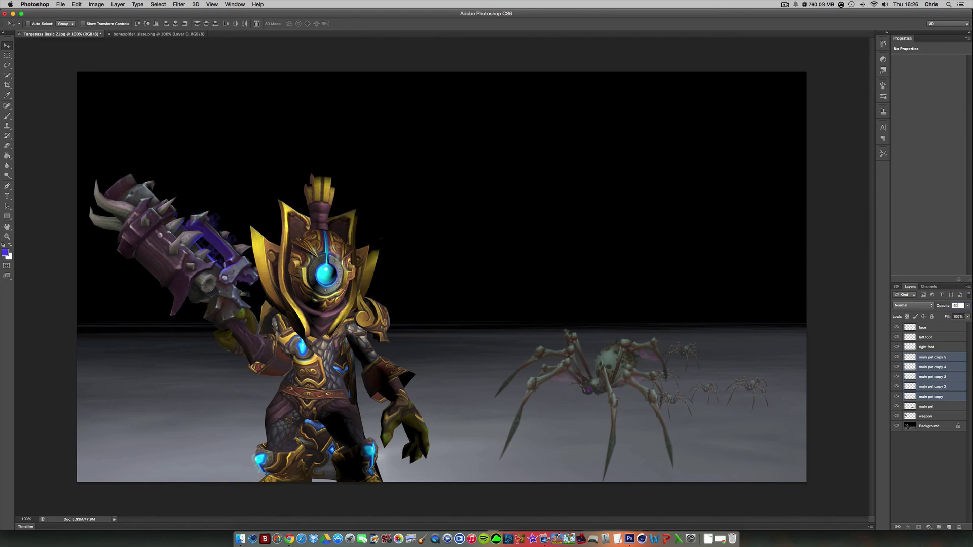
# Shift the five small spiders closer to the main spider and place the main pet layer above its copies.
pyautogui.moveTo(739, 389); pyautogui.dragTo(712, 393)
pyautogui.moveTo(939, 408); pyautogui.dragTo(937, 353)
pyautogui.press('XF86AudioMute')
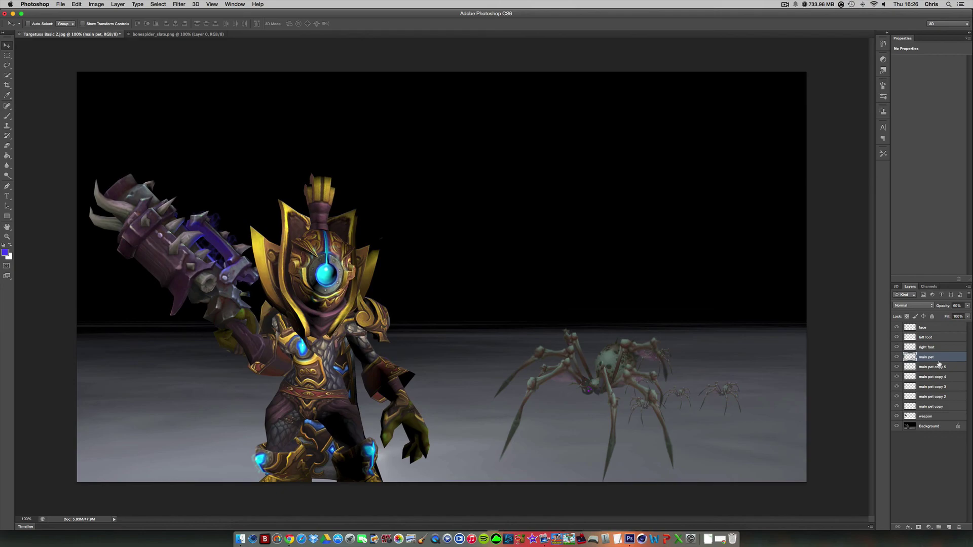
pyautogui.press('XF86AudioMute')
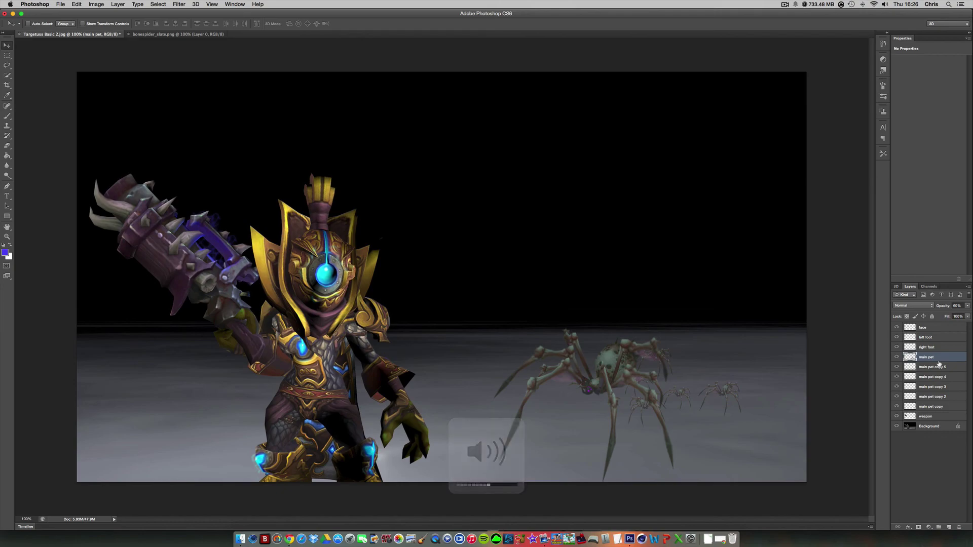
# Add a light purple Outer Glow with anti-aliasing to the main pet layer.
pyautogui.rightClick(907, 357)
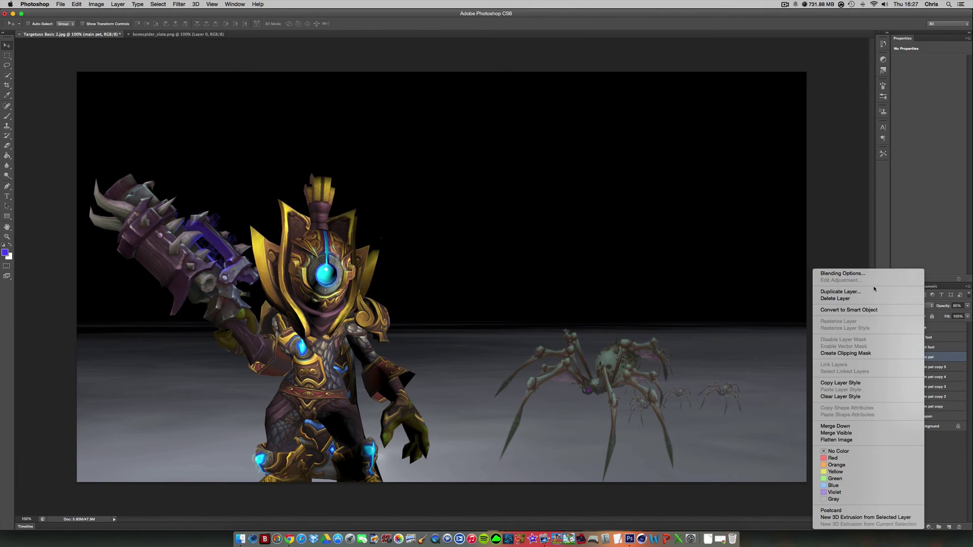
pyautogui.click(851, 273)
pyautogui.click(331, 180)
pyautogui.click(398, 117)
pyautogui.click(563, 202)
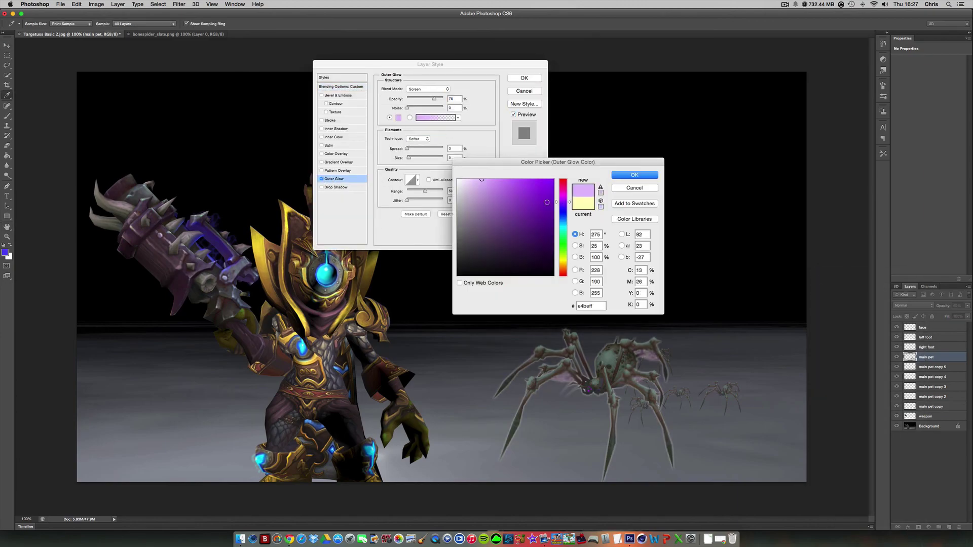
pyautogui.click(633, 176)
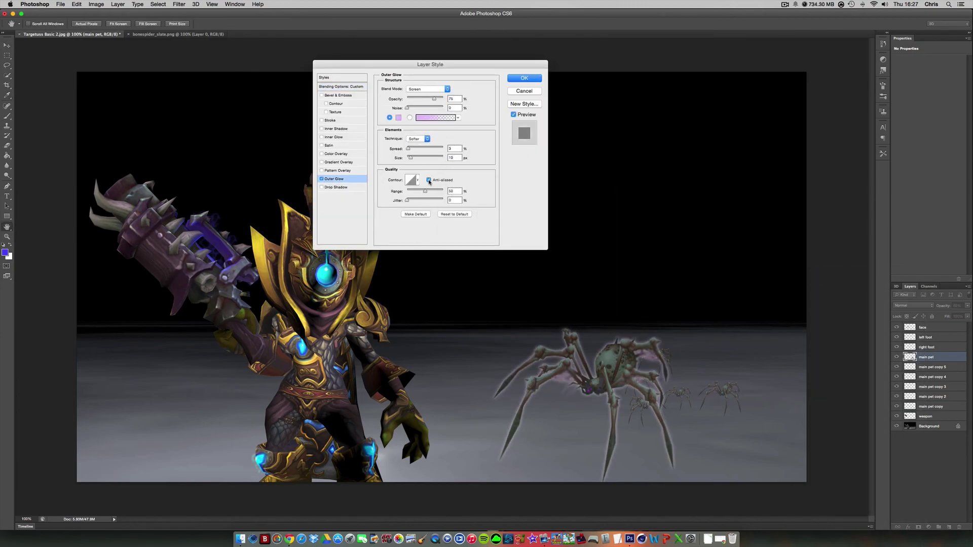
# Change the main spider's outer glow to a more saturated light purple and set its size to 5 px.
pyautogui.click(399, 118)
pyautogui.click(467, 180)
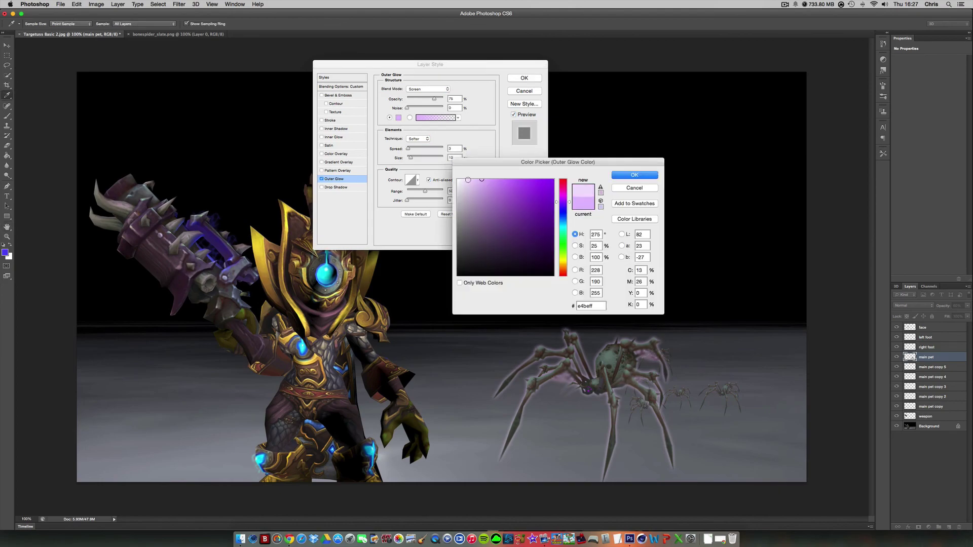
pyautogui.moveTo(468, 179); pyautogui.dragTo(491, 178)
pyautogui.press('Return')
pyautogui.write('5')
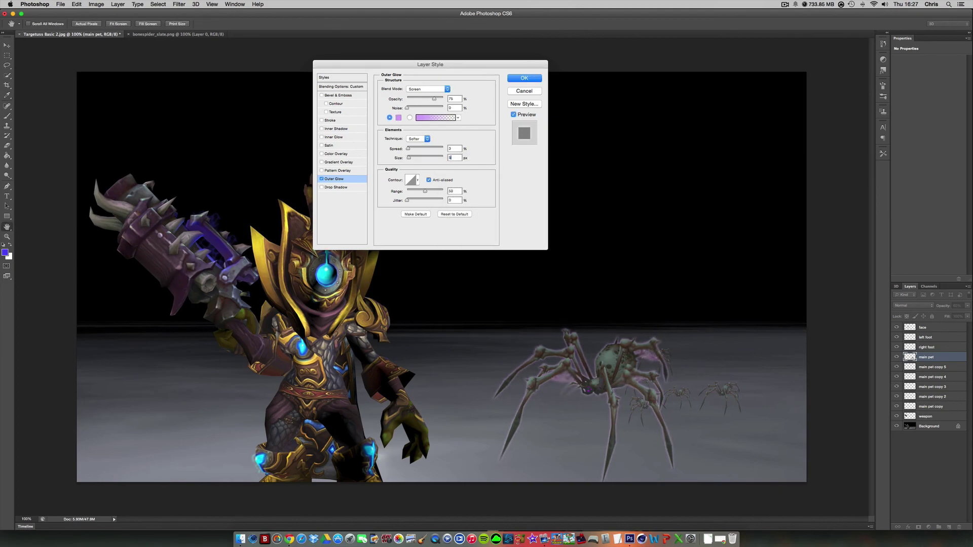
pyautogui.press('Return')
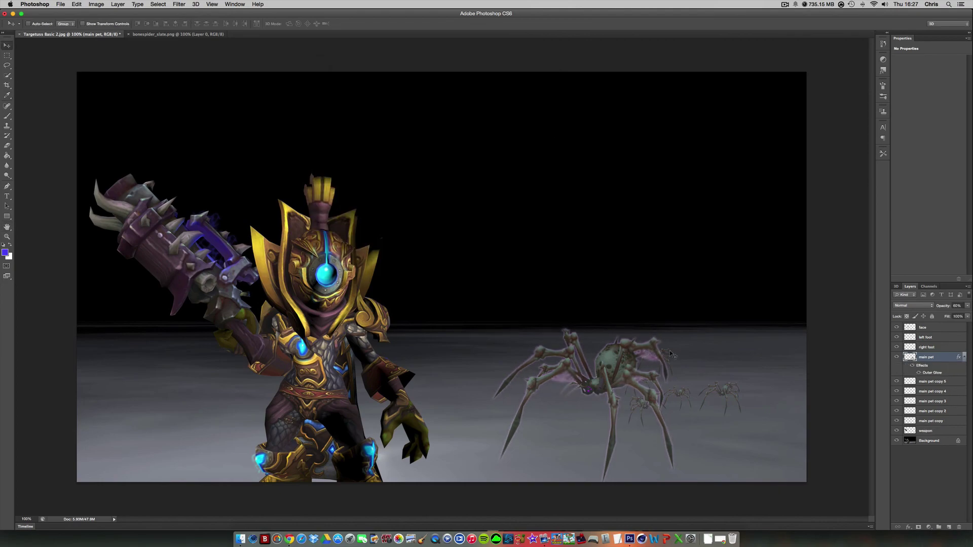
# Merge the main pet layer and its five copies into one layer.
pyautogui.keyDown('shift'); pyautogui.click(935, 422); pyautogui.keyUp('shift')
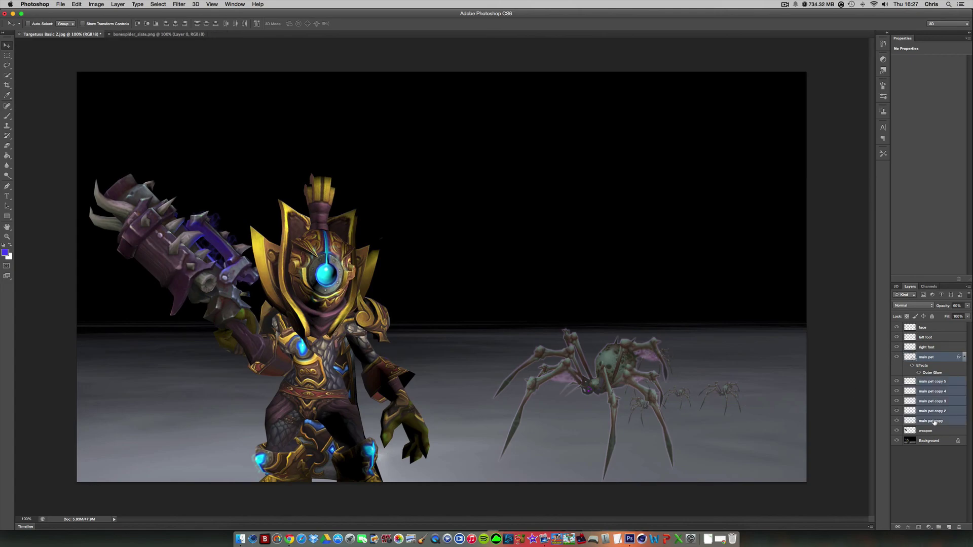
pyautogui.press('super+e')
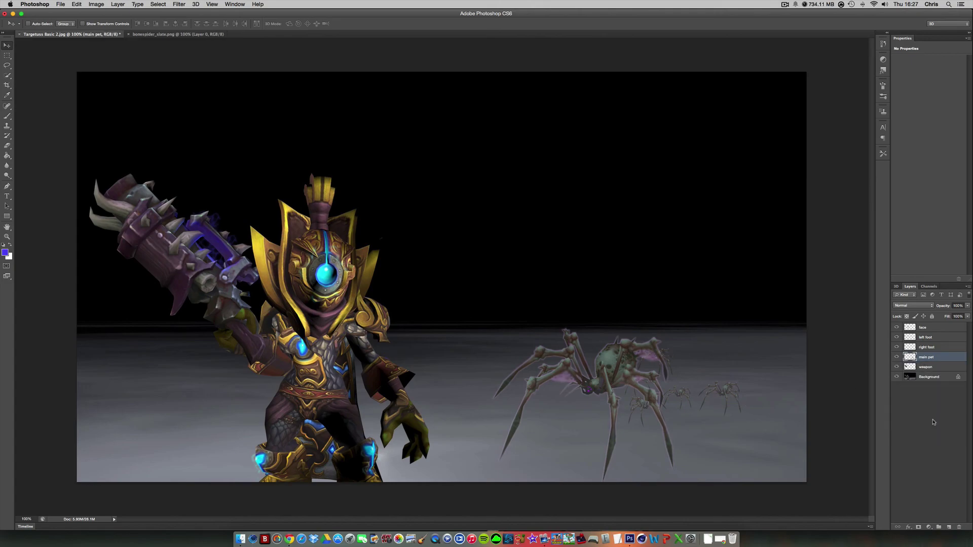
pyautogui.click(934, 422)
# Close the bone spider image and open Maximuss C4D Basic FIRE 2.psd.
pyautogui.click(108, 34)
pyautogui.click(61, 4)
pyautogui.click(76, 23)
pyautogui.click(282, 167)
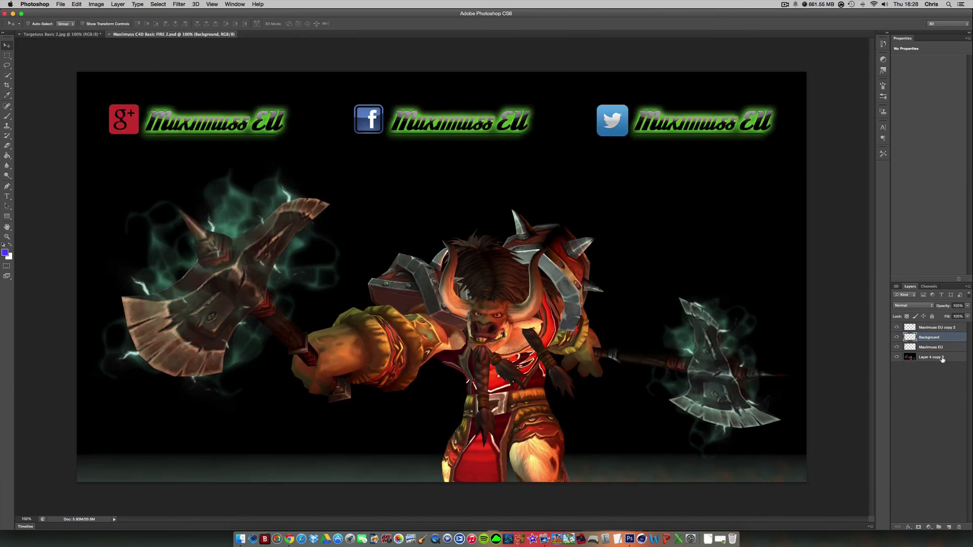
# Check which social media logo each of the three upper layers holds by toggling their visibility.
pyautogui.click(897, 327)
pyautogui.click(896, 328)
pyautogui.click(896, 336)
pyautogui.click(896, 337)
pyautogui.click(897, 347)
pyautogui.click(897, 347)
# Duplicate the Maximuss EU, Background and Maximuss EU copy 2 logo layers into the Targetuss Basic 2.jpg document.
pyautogui.click(929, 348)
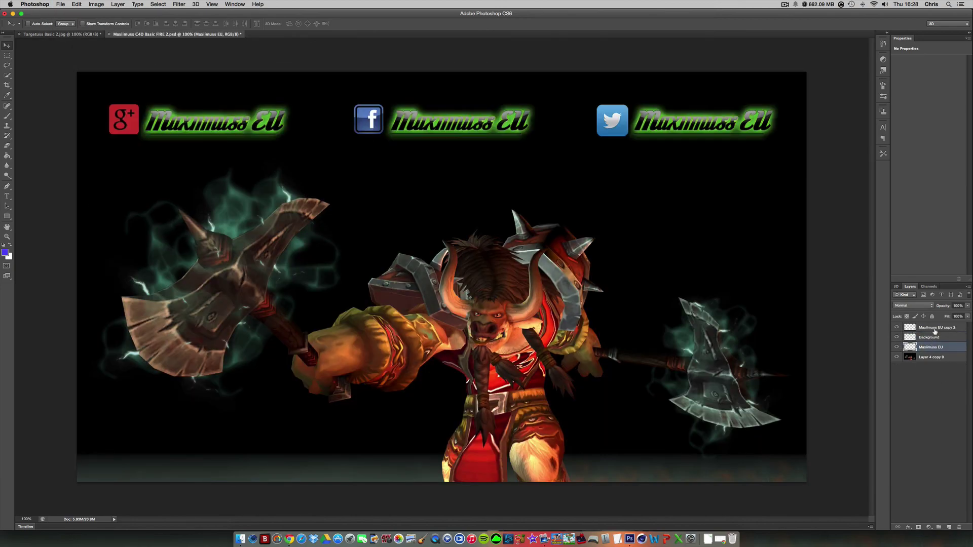
pyautogui.keyDown('shift'); pyautogui.click(935, 328); pyautogui.keyUp('shift')
pyautogui.rightClick(935, 328)
pyautogui.click(880, 292)
pyautogui.click(500, 269)
pyautogui.click(492, 261)
pyautogui.click(549, 239)
pyautogui.click(81, 33)
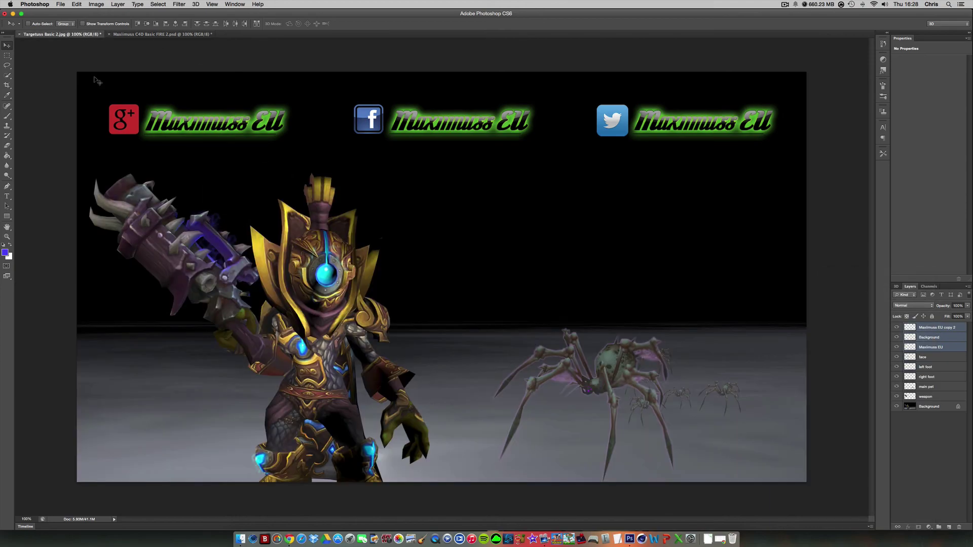
# Close Maximuss C4D Basic FIRE 2.psd without saving it.
pyautogui.click(117, 34)
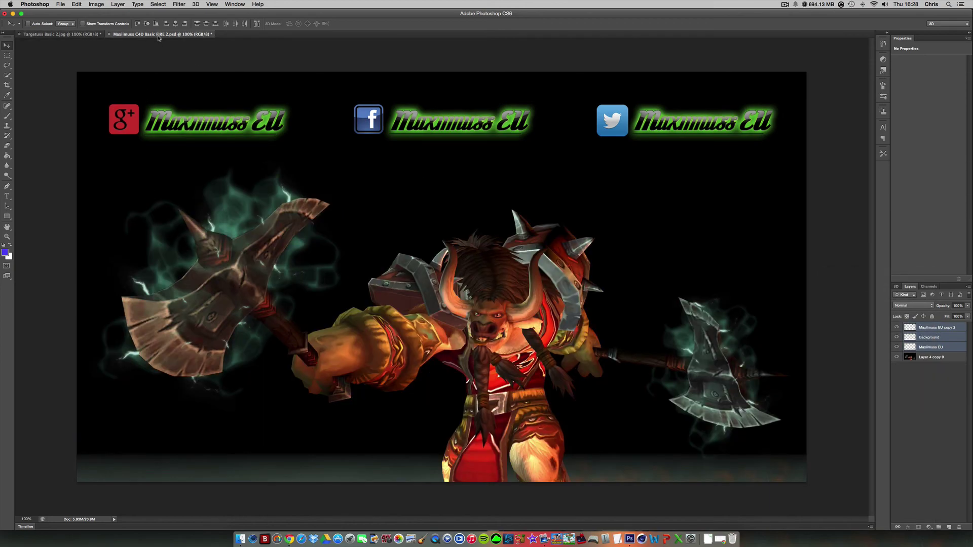
pyautogui.click(107, 34)
pyautogui.click(456, 176)
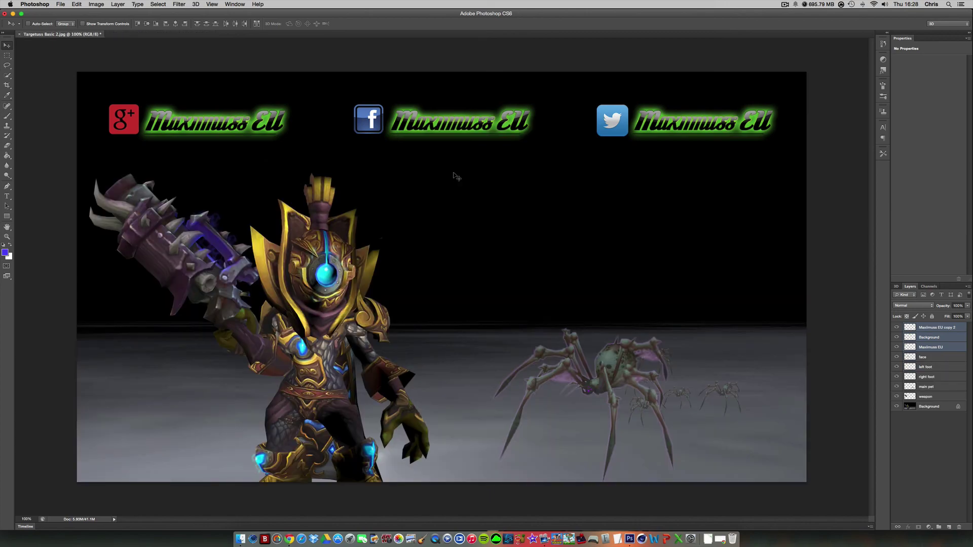
# Save the composition to the Desktop as a JPEG named Targetuss Social Panepsd.
pyautogui.click(61, 4)
pyautogui.click(91, 93)
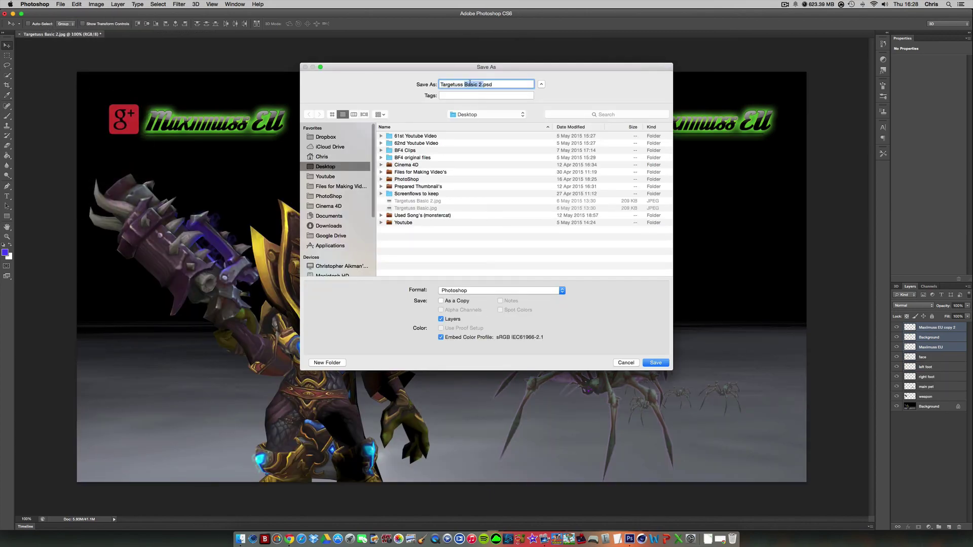
pyautogui.click(501, 290)
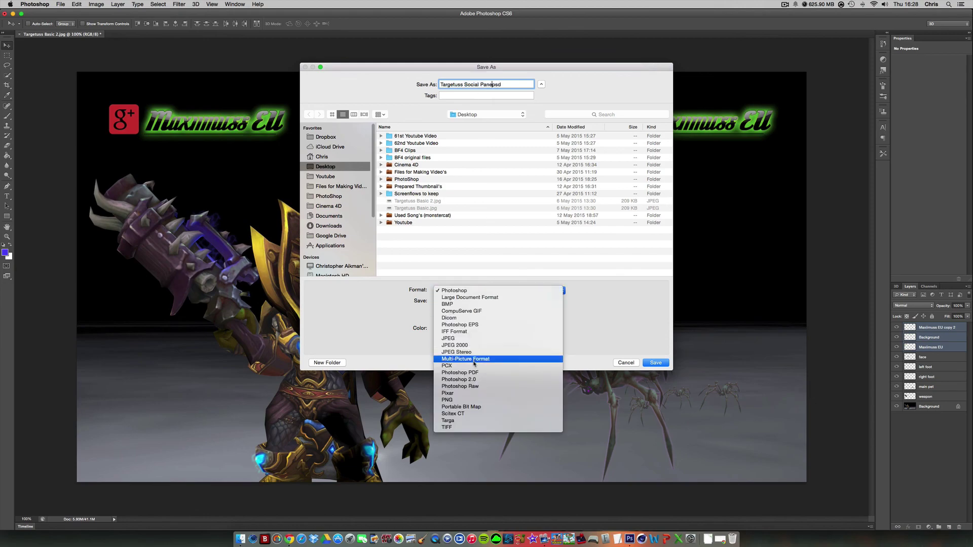
pyautogui.click(499, 342)
pyautogui.press('Return')
pyautogui.click(530, 217)
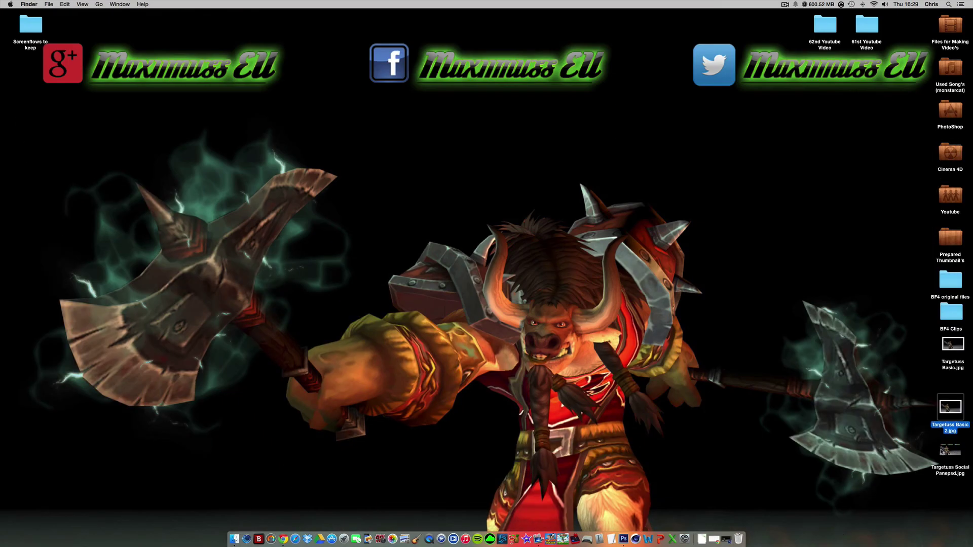
# Open the exported Targetuss Social Panepsd.jpg from the desktop in Preview to inspect it.
pyautogui.doubleClick(950, 450)
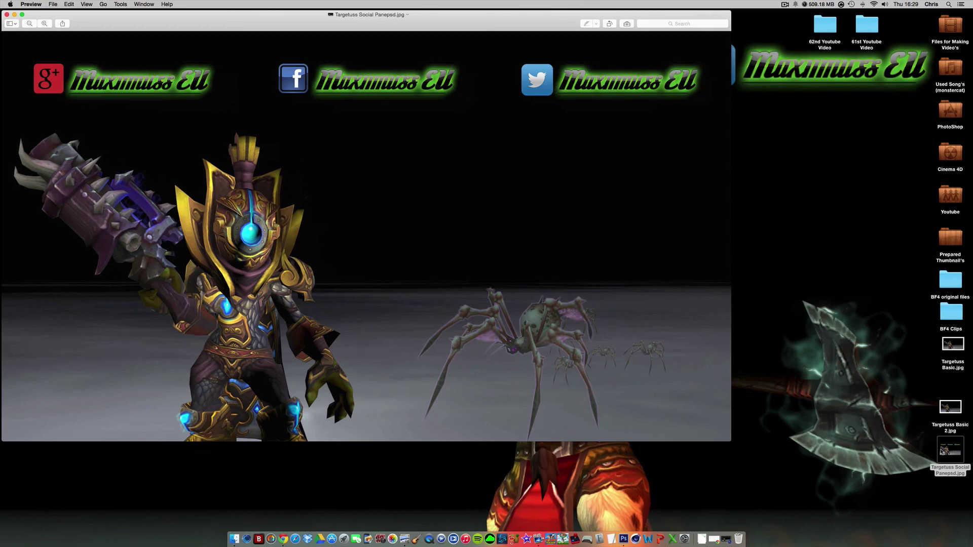